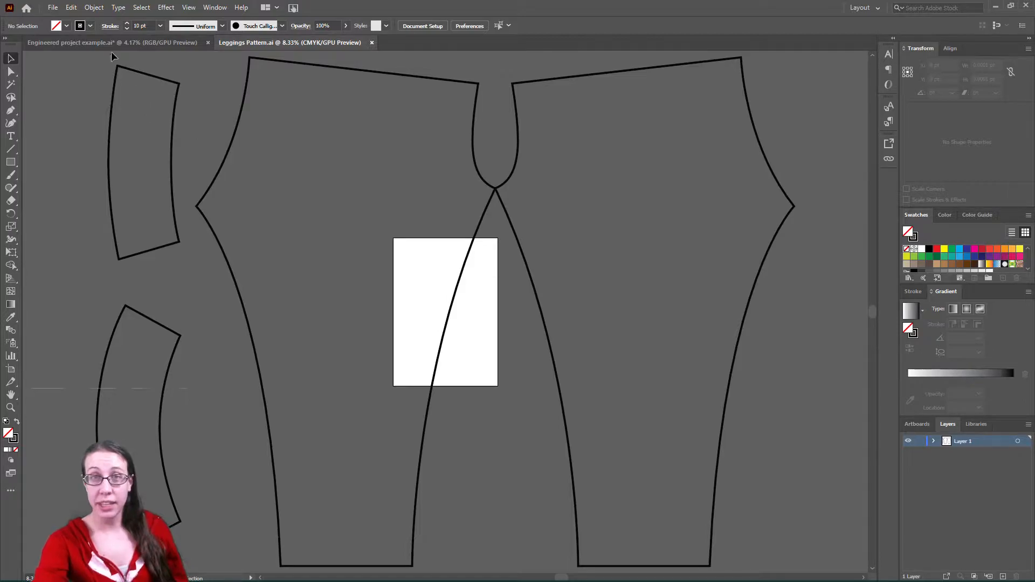
Step: Check the size of the large print artboard in the Engineered project example document
click(108, 44)
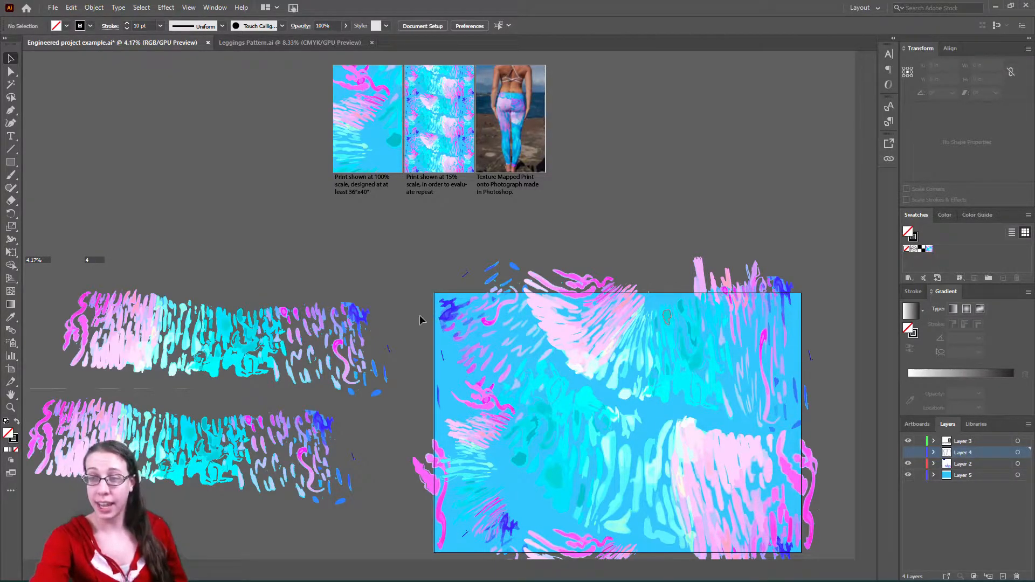
click(12, 369)
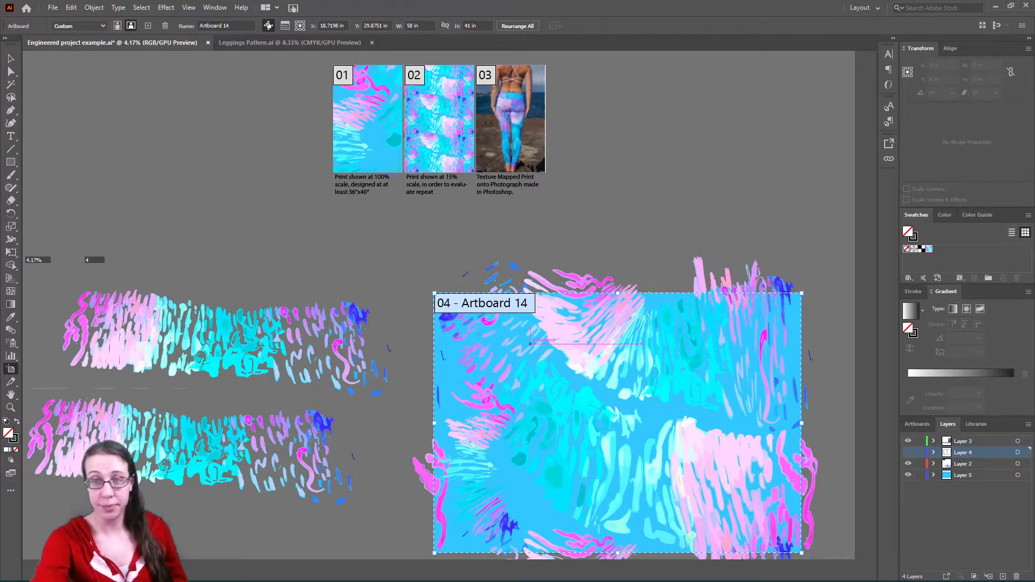
click(10, 58)
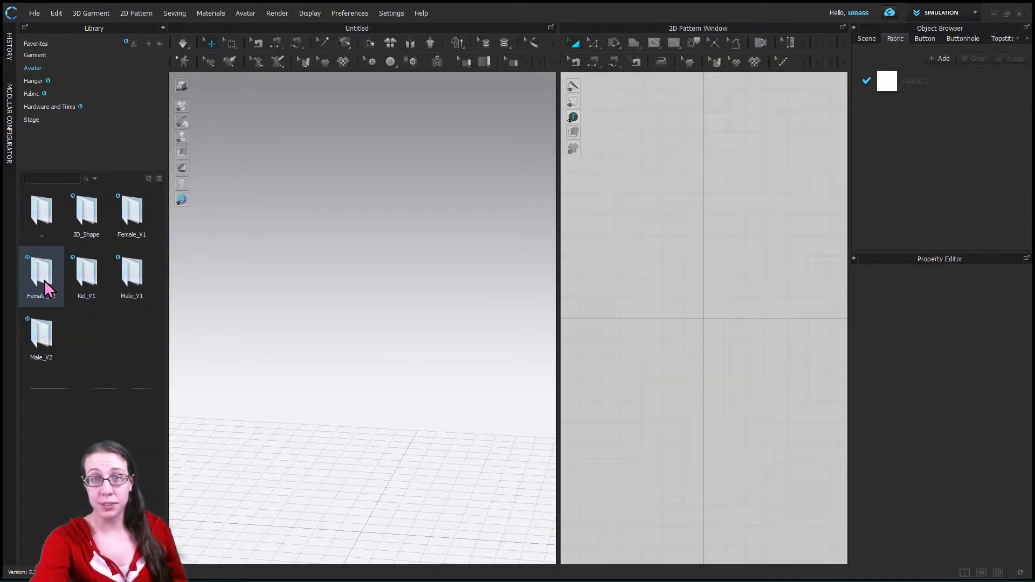
Step: Switch to CLO and load the FV2_Gr avatar from the library's second female avatar folder
double_click(43, 286)
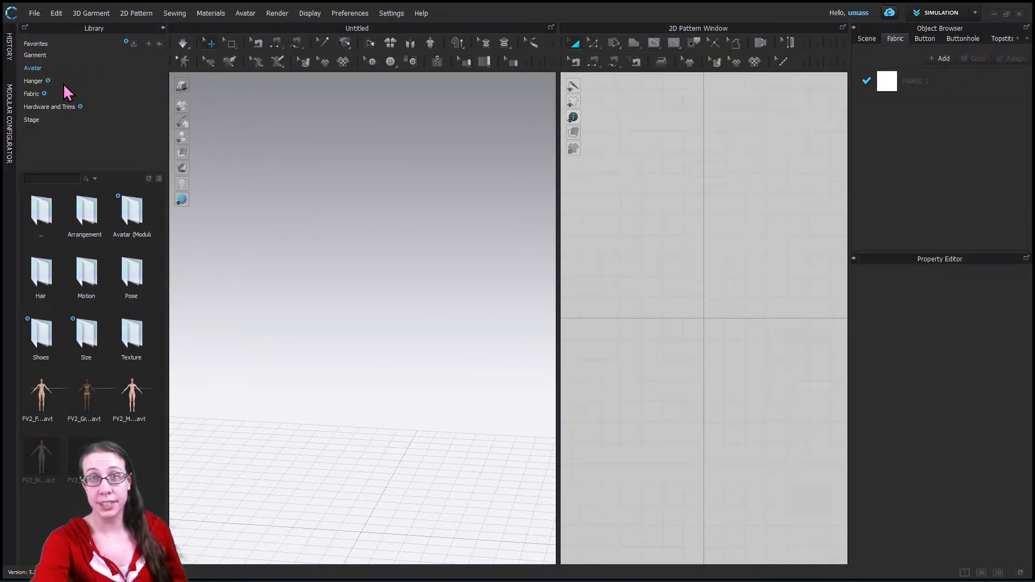
double_click(86, 397)
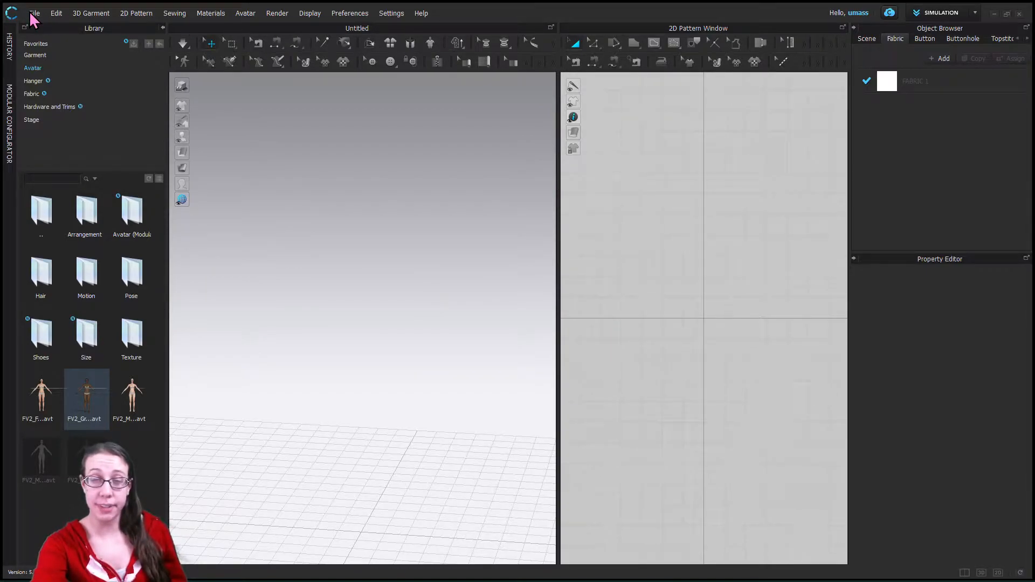
Step: Add the Adobe file Leggings Pattern.ai to the scene using load type Add, Auto Scale and no rotation
click(33, 14)
mouse_move(72, 125)
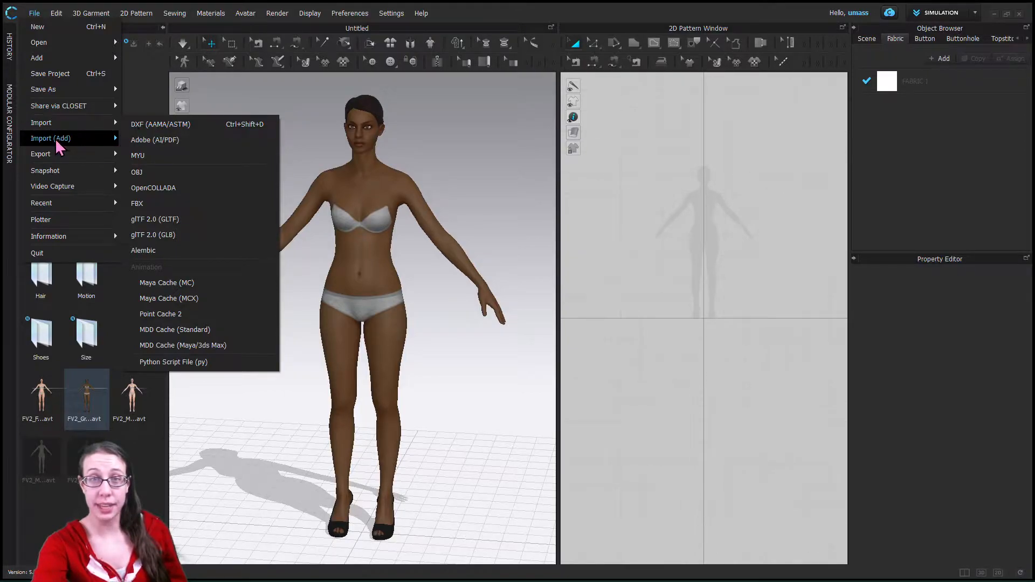
mouse_move(62, 143)
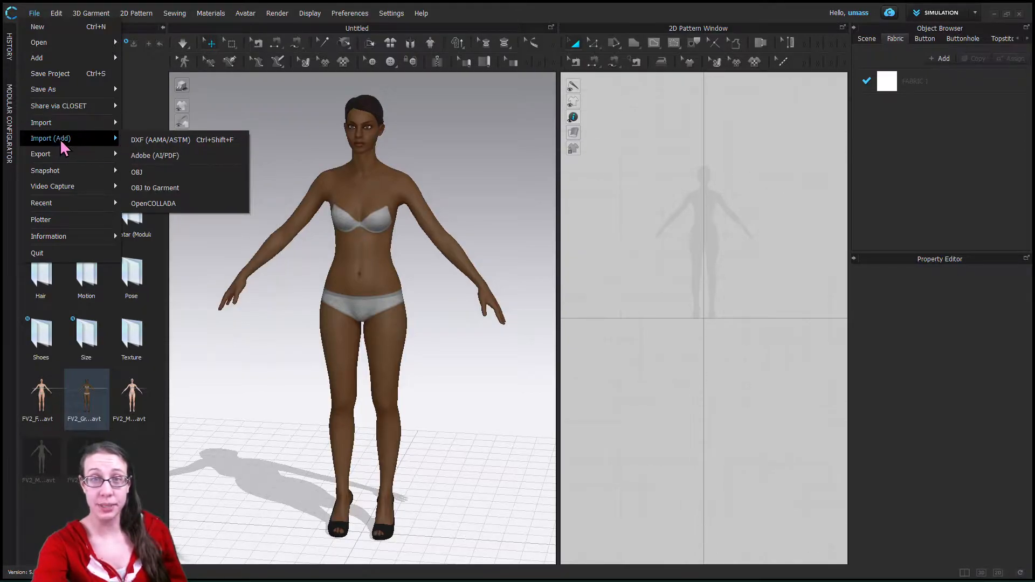
click(157, 156)
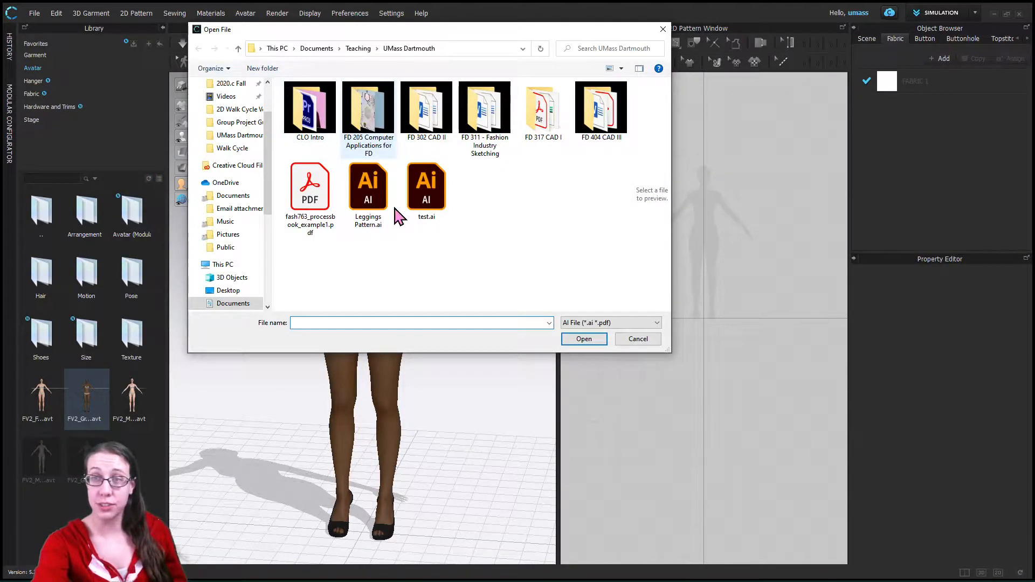
click(370, 191)
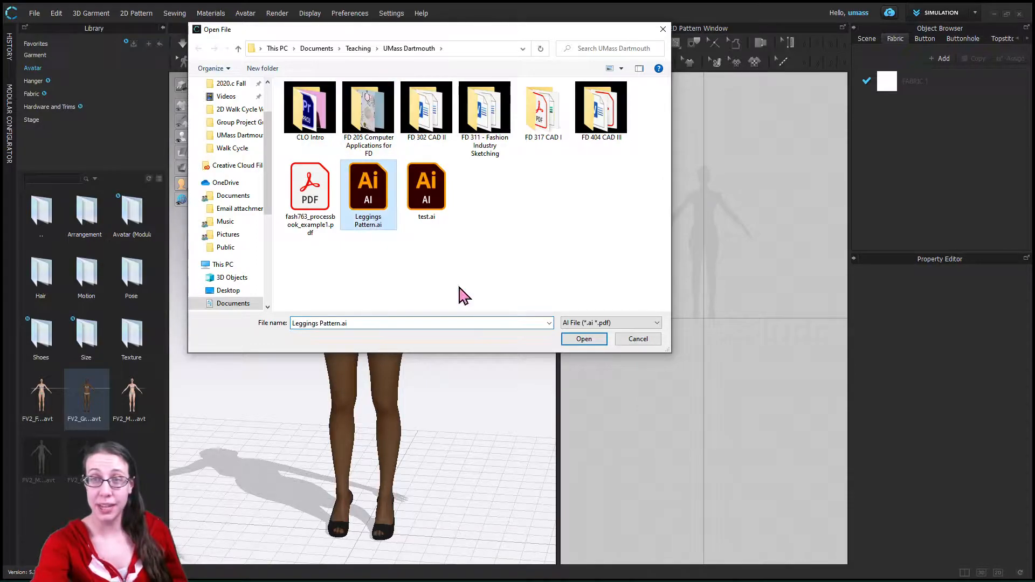
click(583, 339)
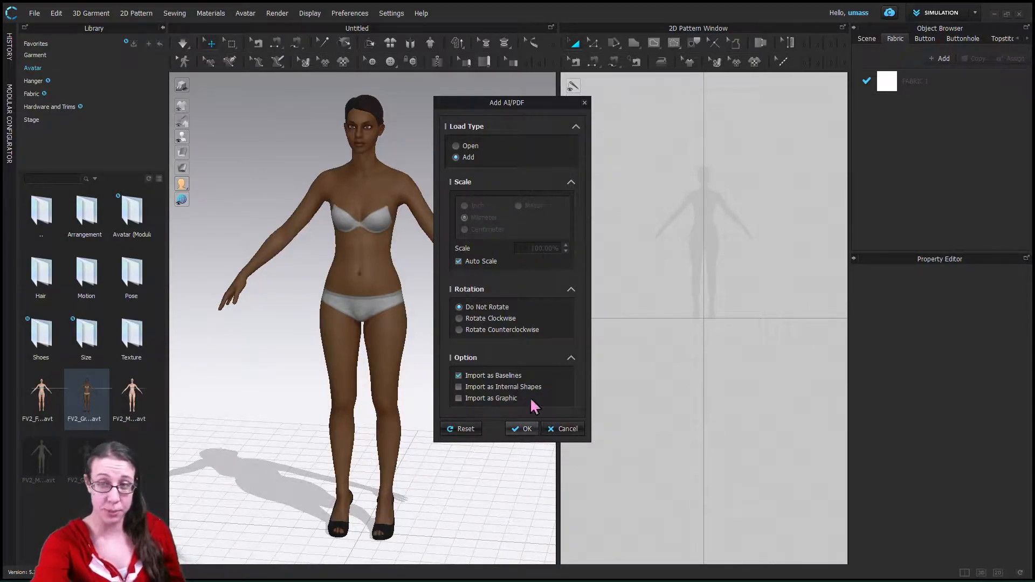
click(535, 431)
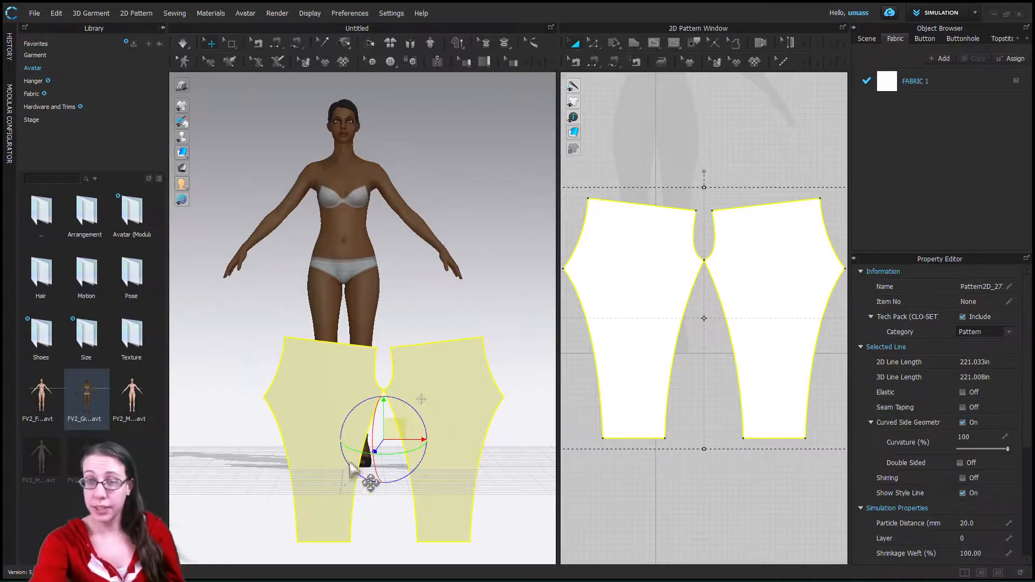
Step: Raise the leg pieces to the avatar's leg height in 3D and move them above the horizontal axis in the 2D pattern view
drag(383, 384, 384, 291)
scroll(724, 341, up, 5)
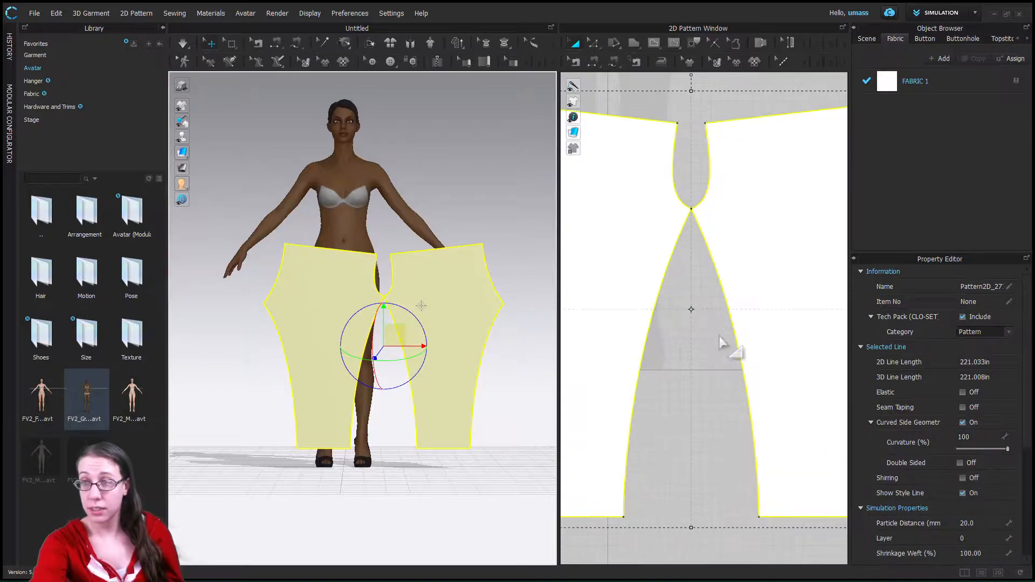
scroll(720, 339, down, 10)
middle_drag(685, 382, 792, 304)
scroll(732, 344, up, 8)
middle_drag(766, 340, 682, 398)
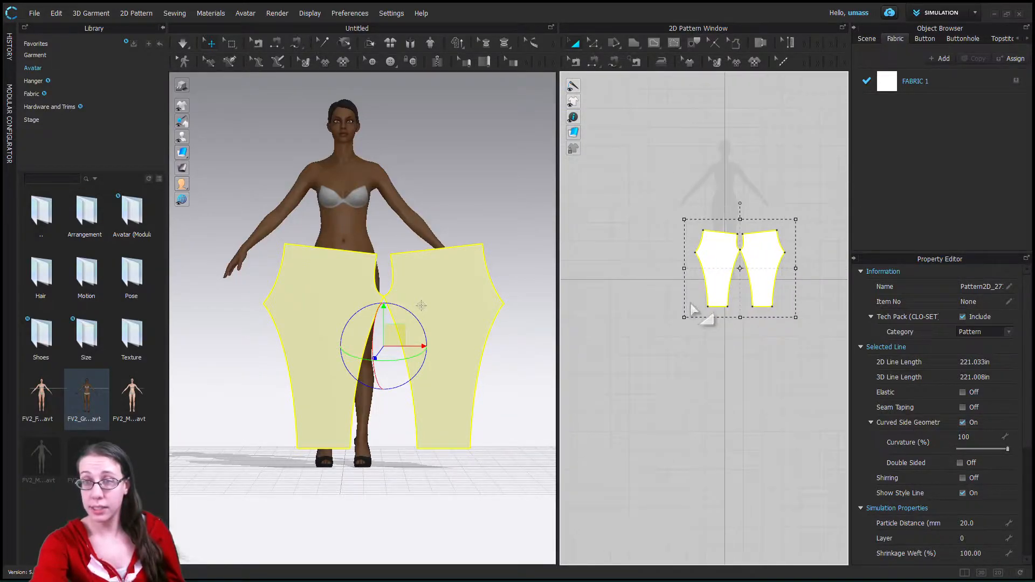
scroll(694, 309, up, 3)
middle_drag(693, 309, 606, 412)
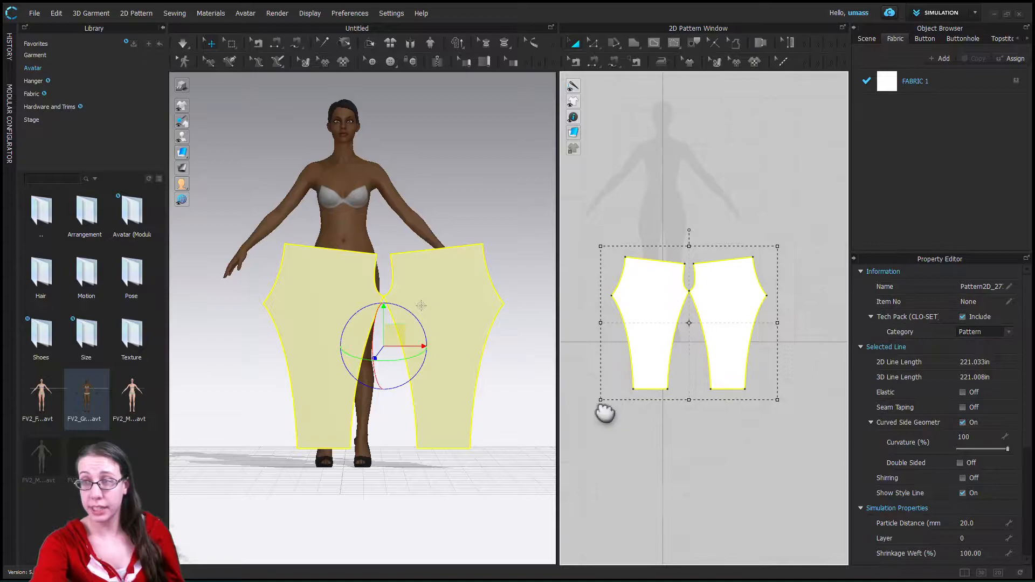
click(774, 317)
drag(623, 322, 596, 256)
click(752, 291)
scroll(804, 423, up, 3)
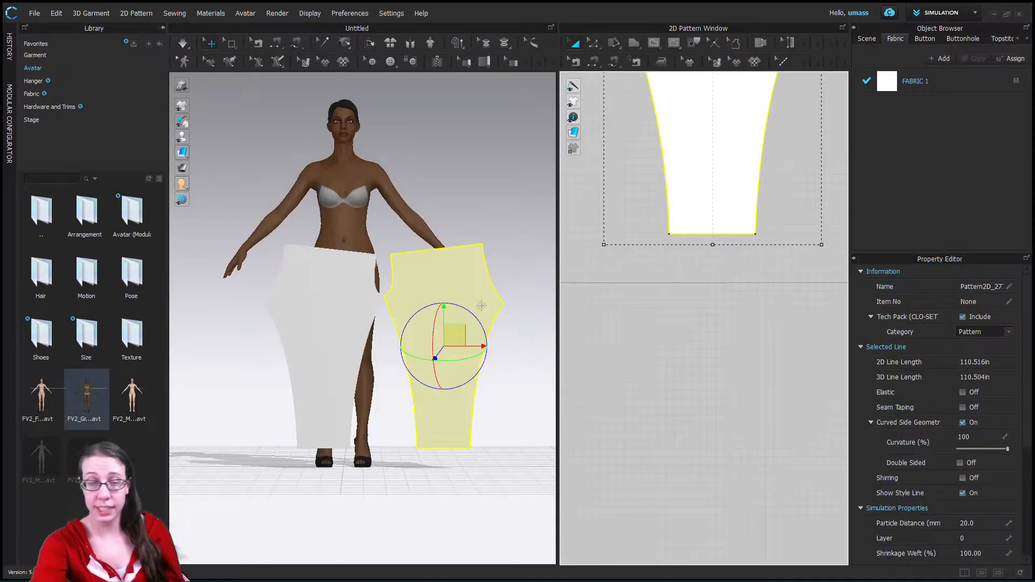
Step: Switch to Leggings Pattern.ai in Illustrator and move the lower waistband piece up to sit just beneath the upper one
click(172, 574)
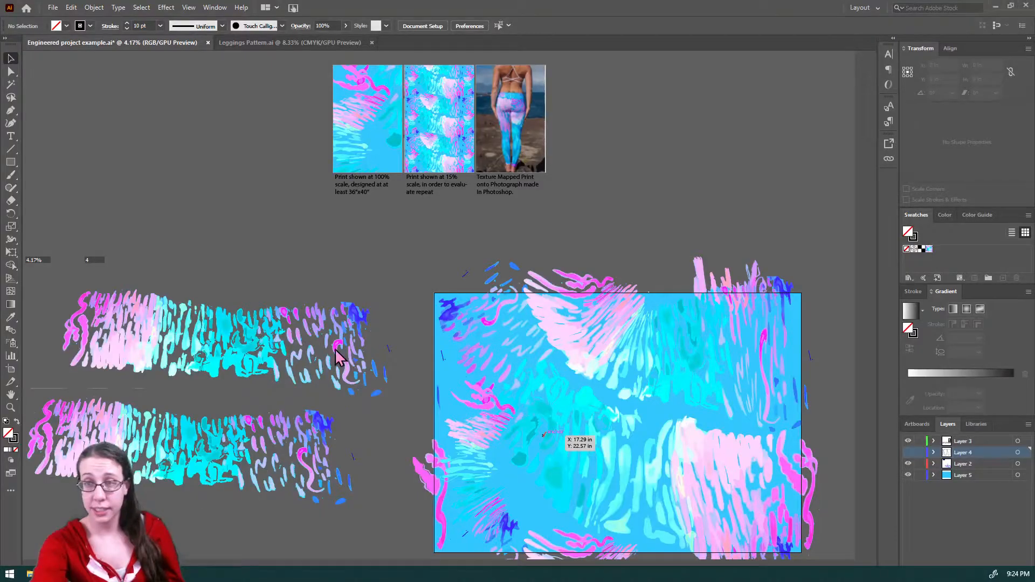
click(276, 43)
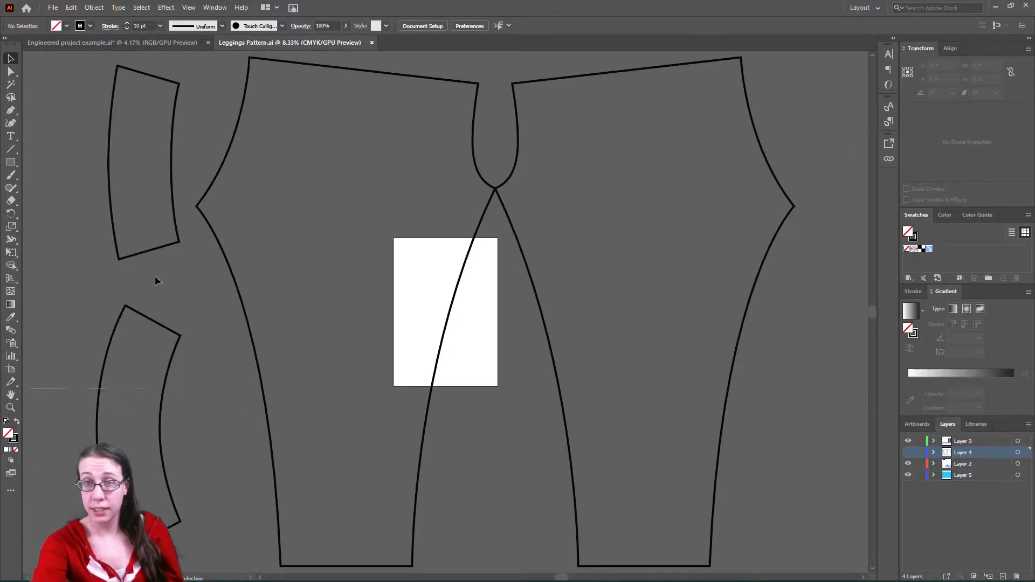
click(151, 248)
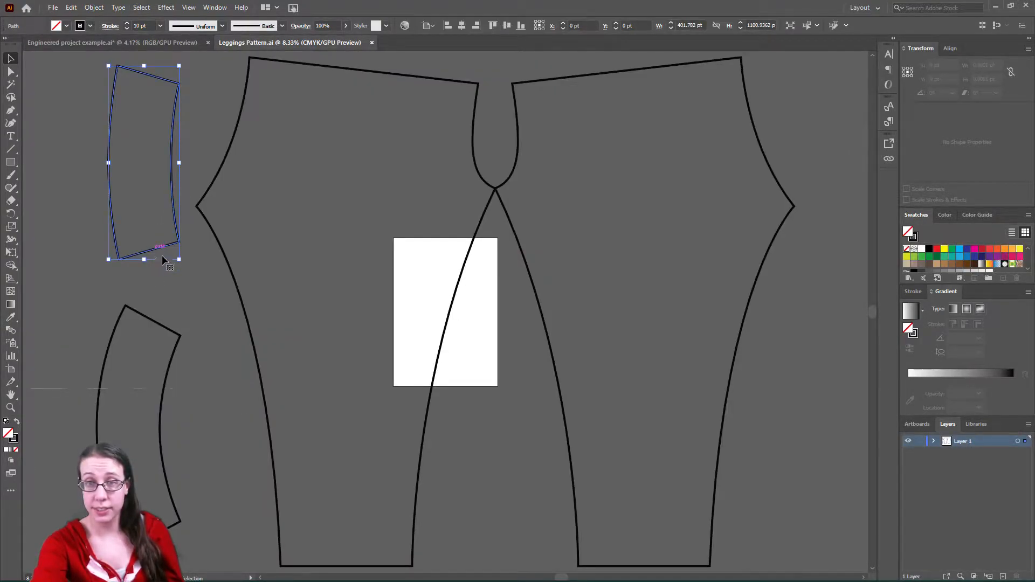
click(173, 354)
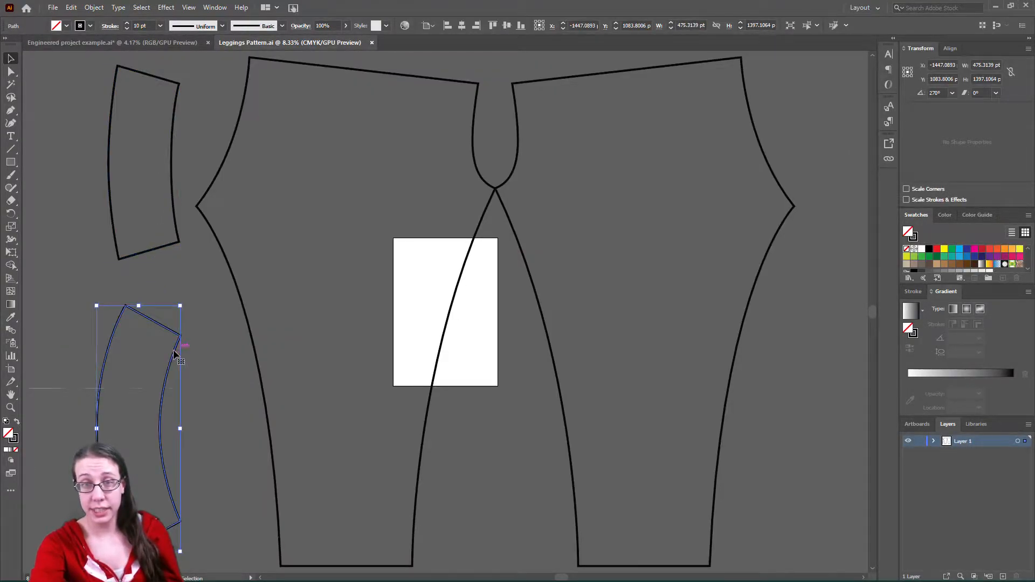
drag(186, 331, 206, 286)
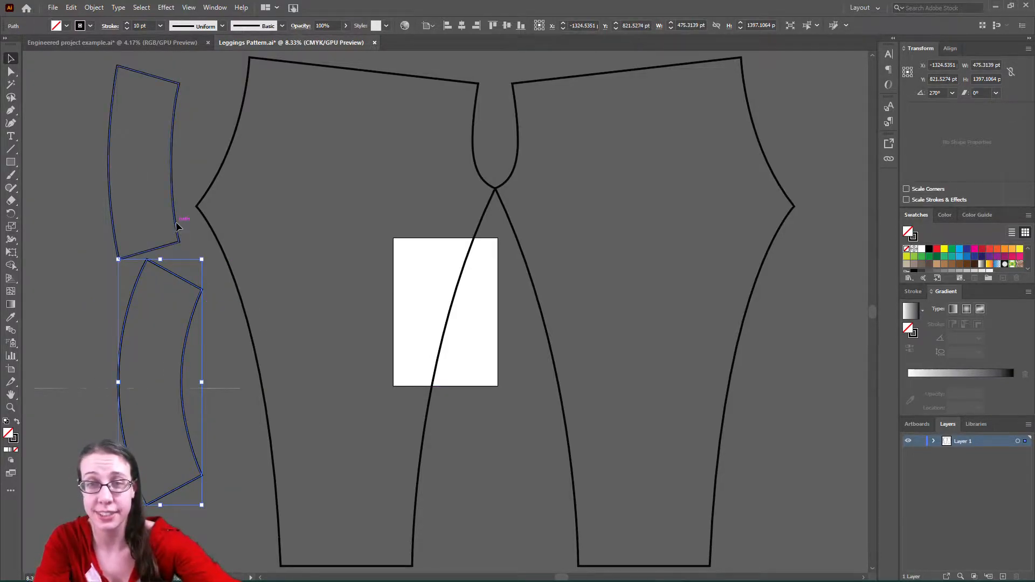
Step: Copy both waistband pieces and paste them into a new document
shift+click(179, 226)
key(a)
key(v)
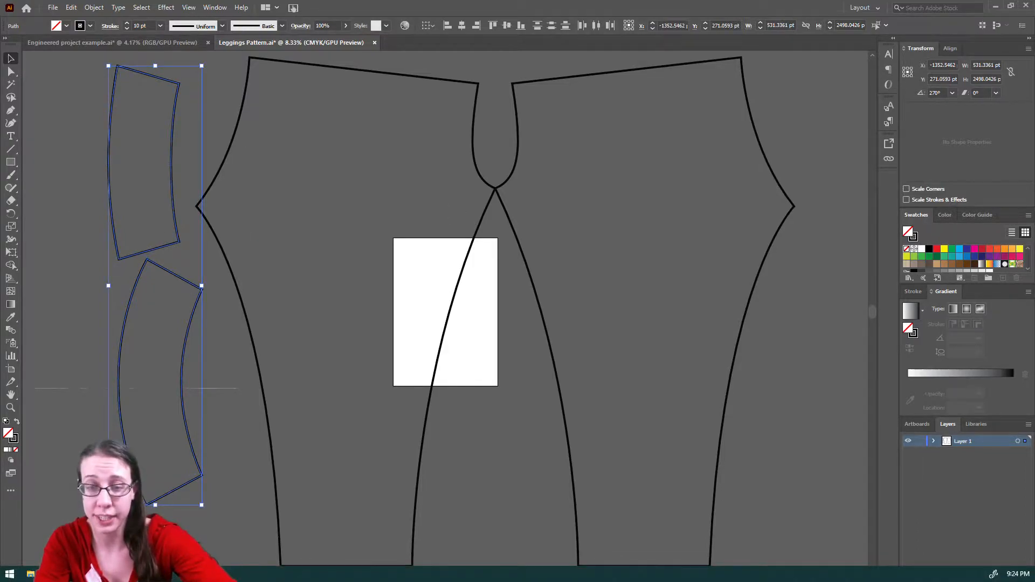
click(53, 8)
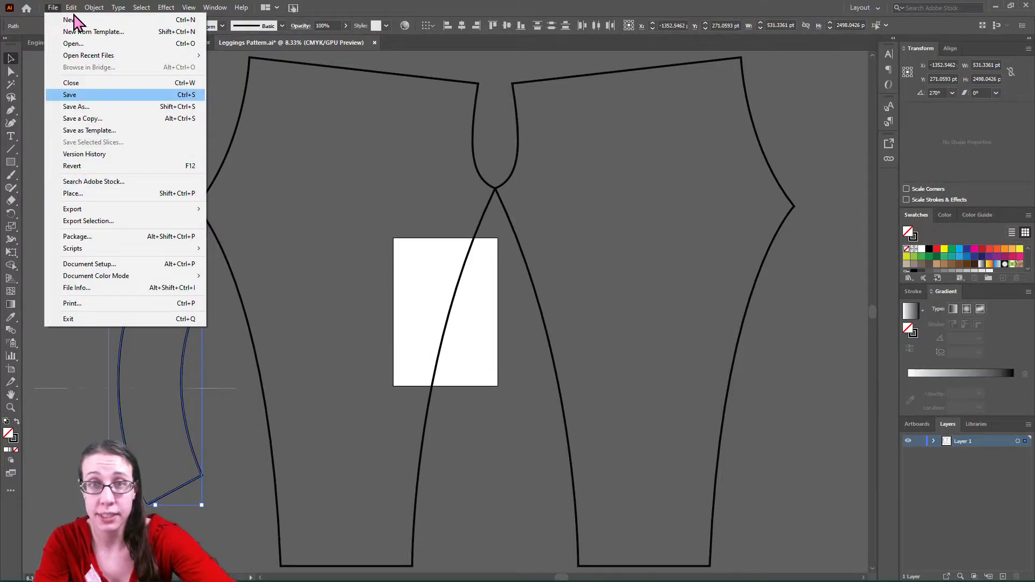
key(Escape)
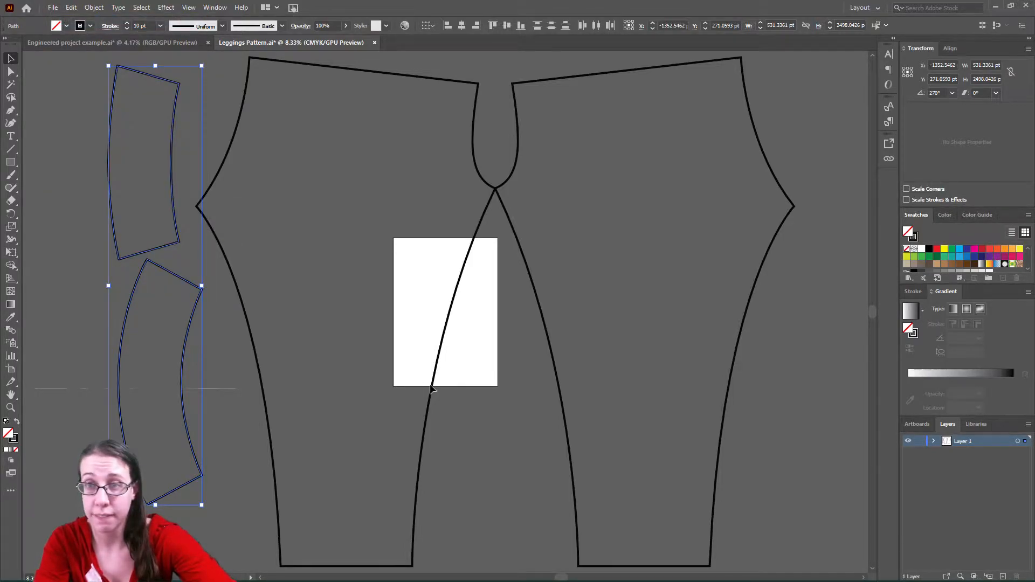
key(ctrl+n)
click(735, 470)
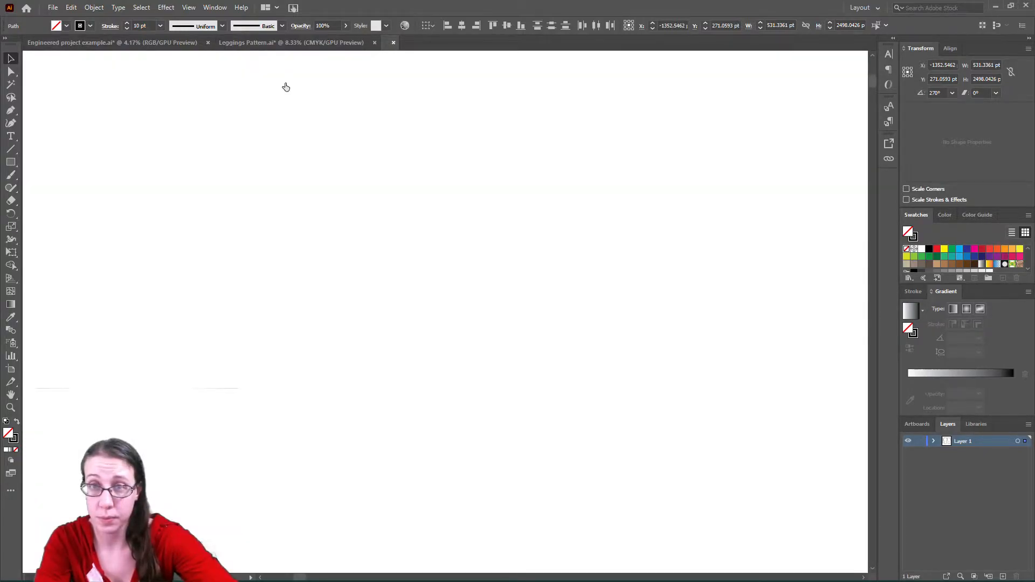
key(ctrl+v)
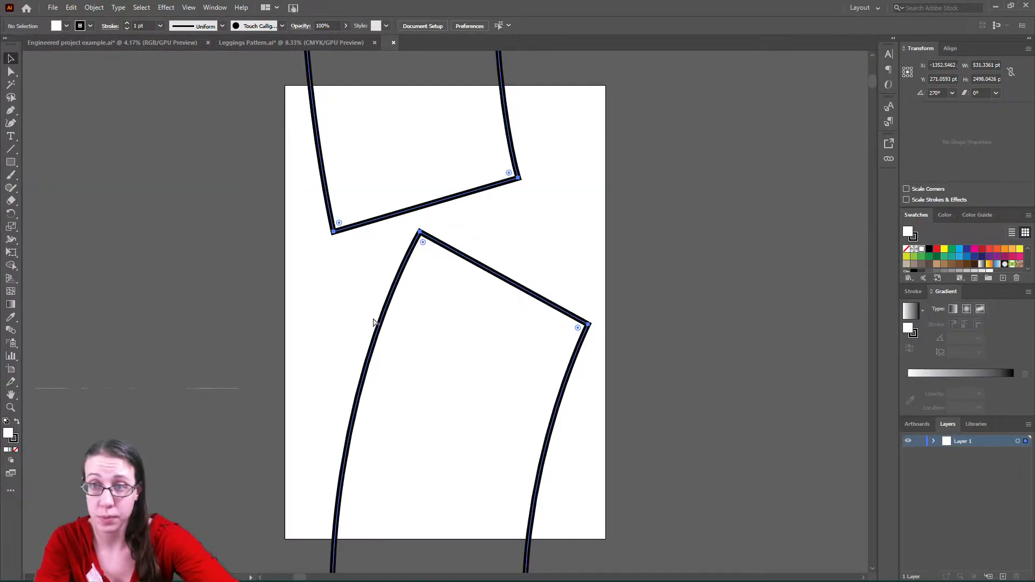
key(ctrl+minus)
key(ctrl+minus)
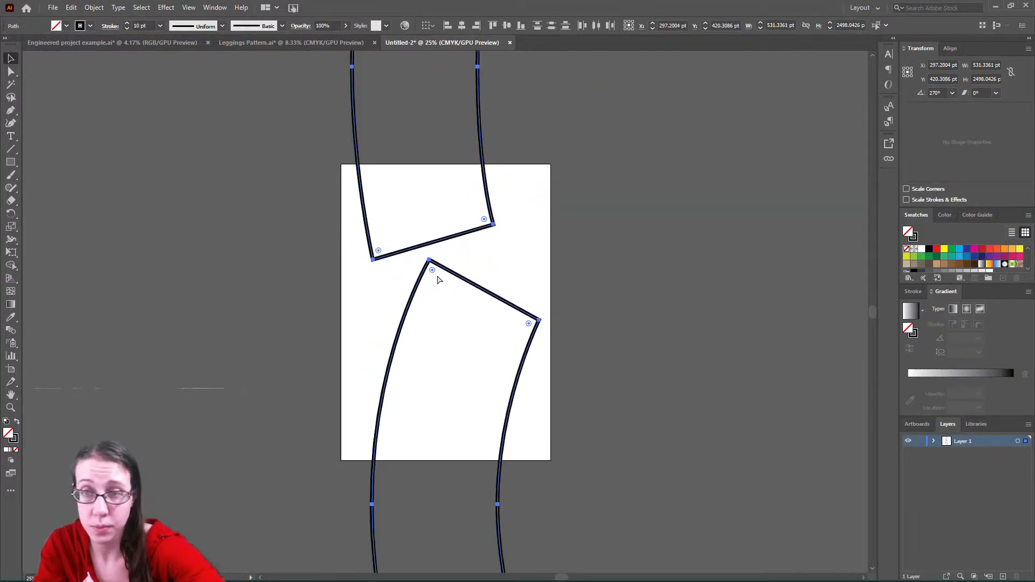
key(ctrl+minus)
key(ctrl+minus)
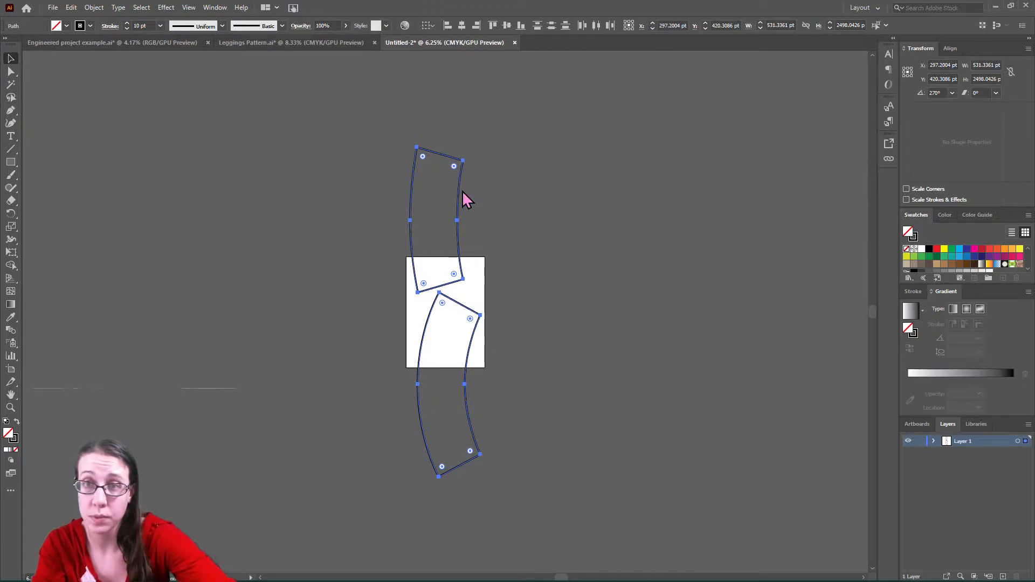
Step: Save the new waistband document as Leggings Pattern2.ai in the UMass Dartmouth folder inside Teaching
key(ctrl+s)
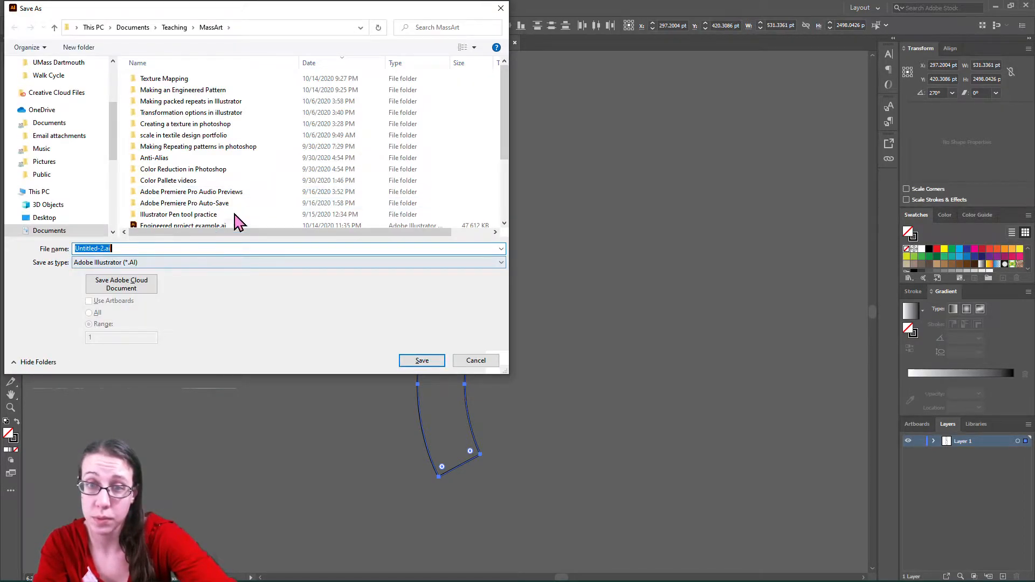
scroll(236, 218, down, 3)
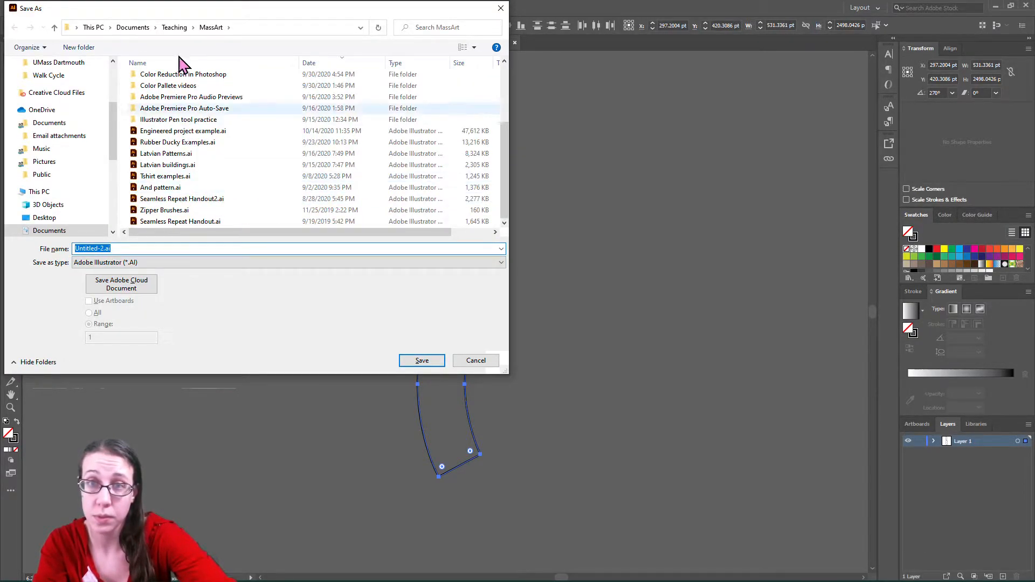
click(175, 28)
double_click(219, 91)
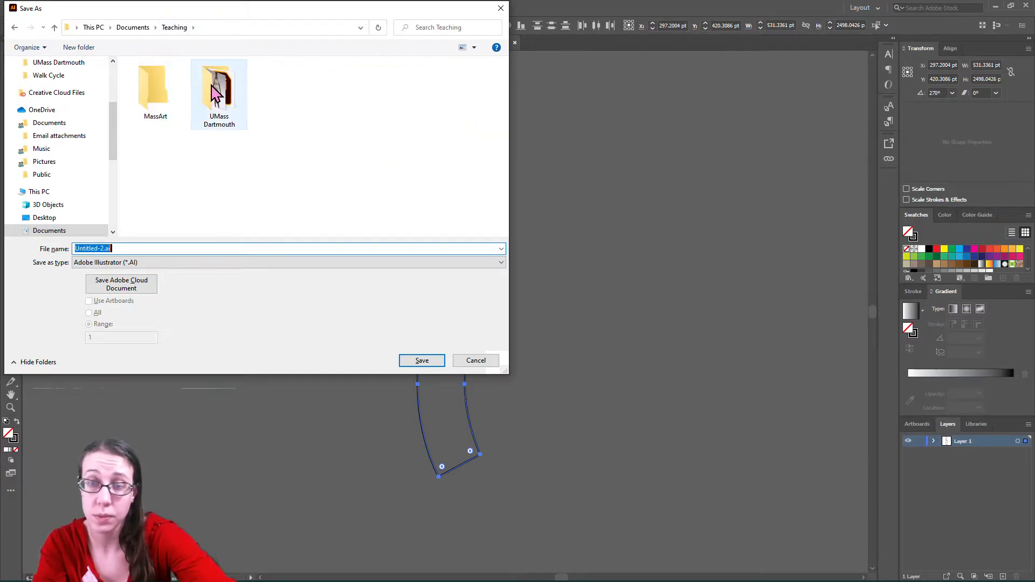
click(166, 197)
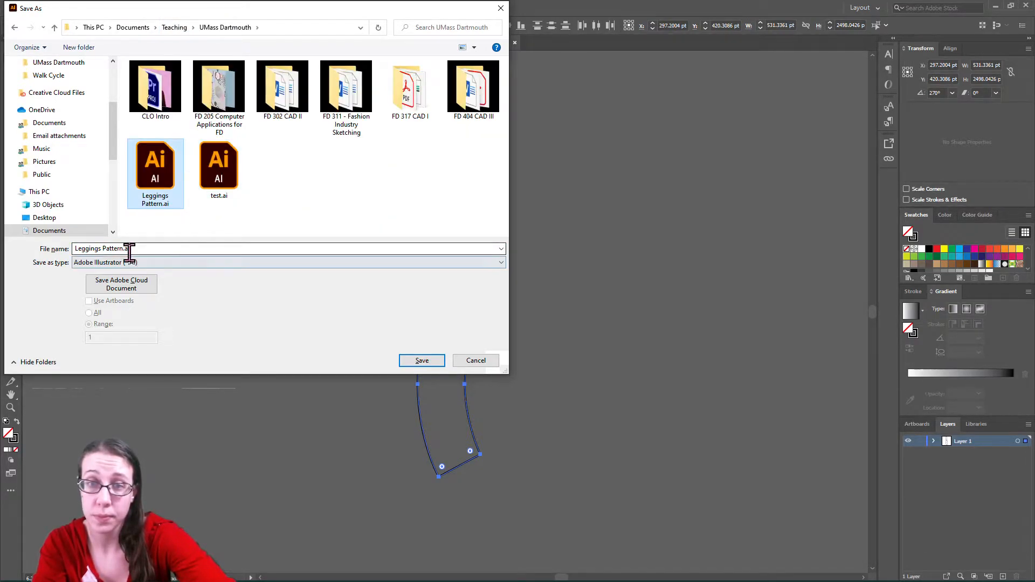
click(123, 248)
click(123, 249)
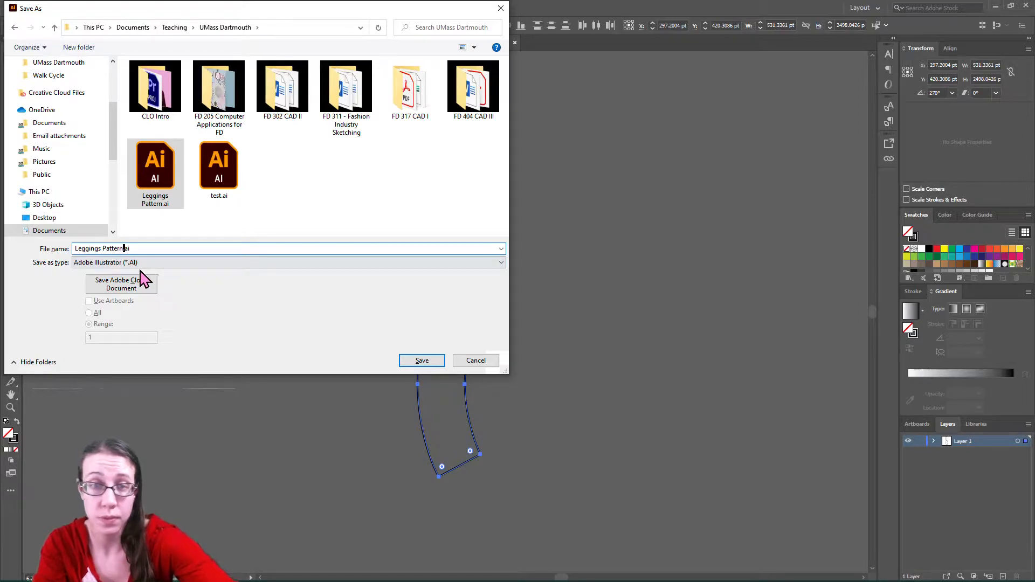
text(2)
click(422, 361)
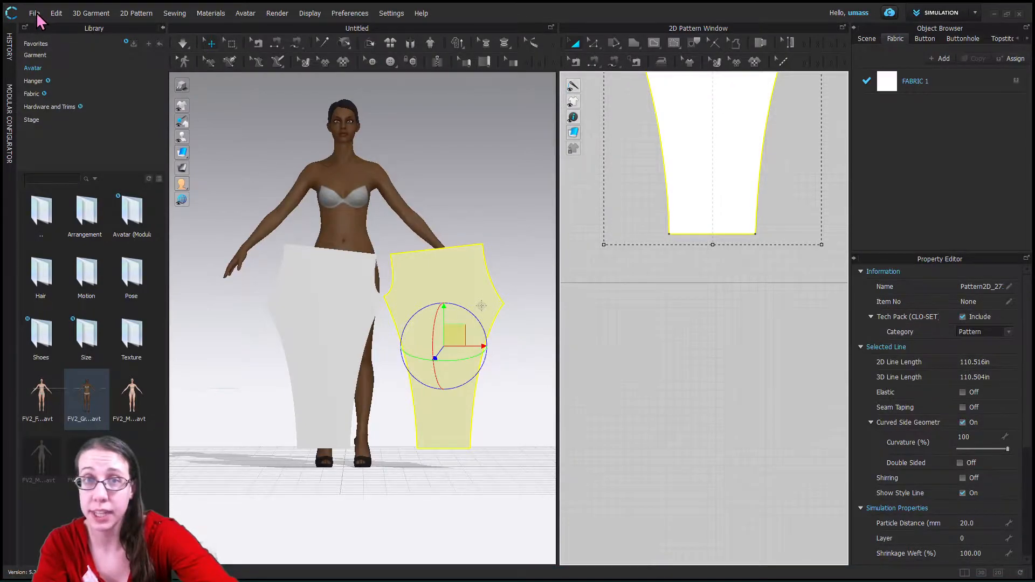
Step: Start an additive Adobe (AI/PDF) import in CLO and preview Leggings Pattern.ai in a widened file browser
click(36, 14)
mouse_move(56, 139)
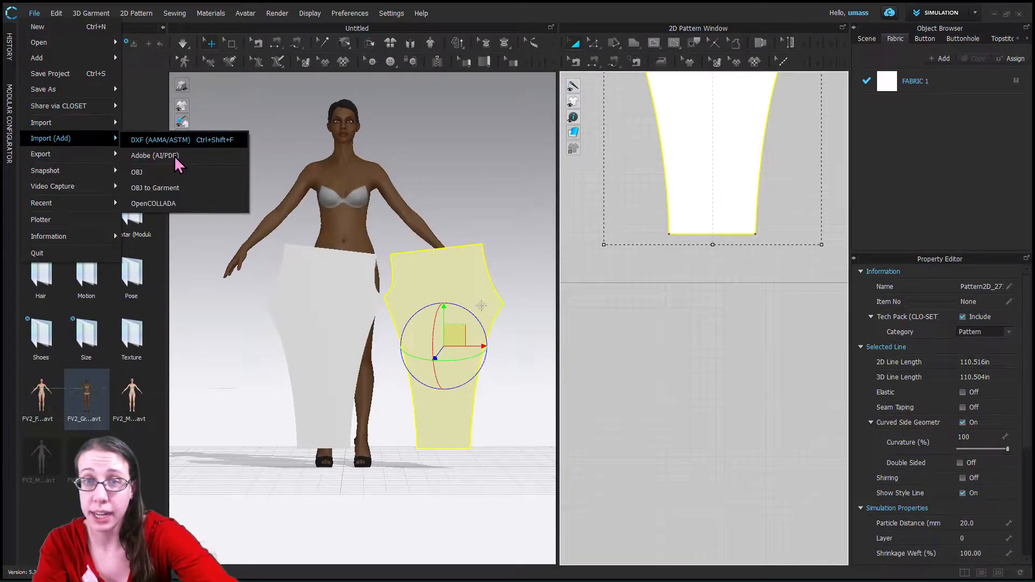
click(162, 156)
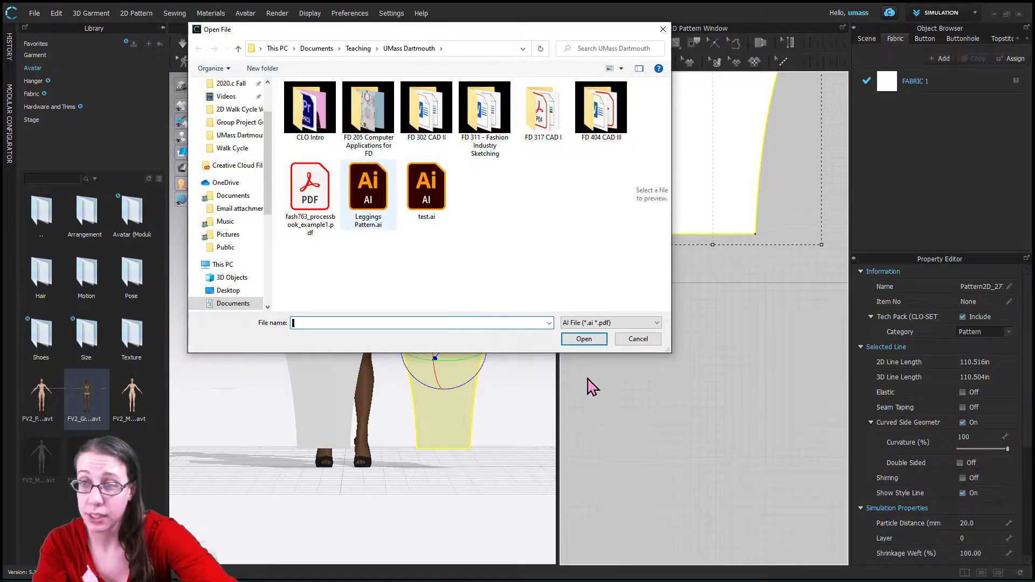
click(370, 197)
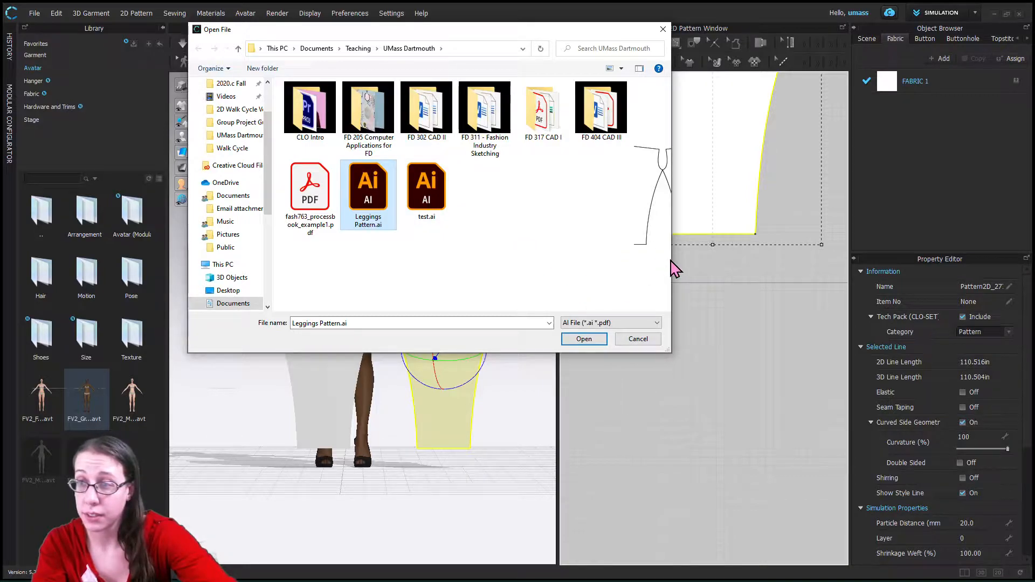
drag(670, 259, 822, 277)
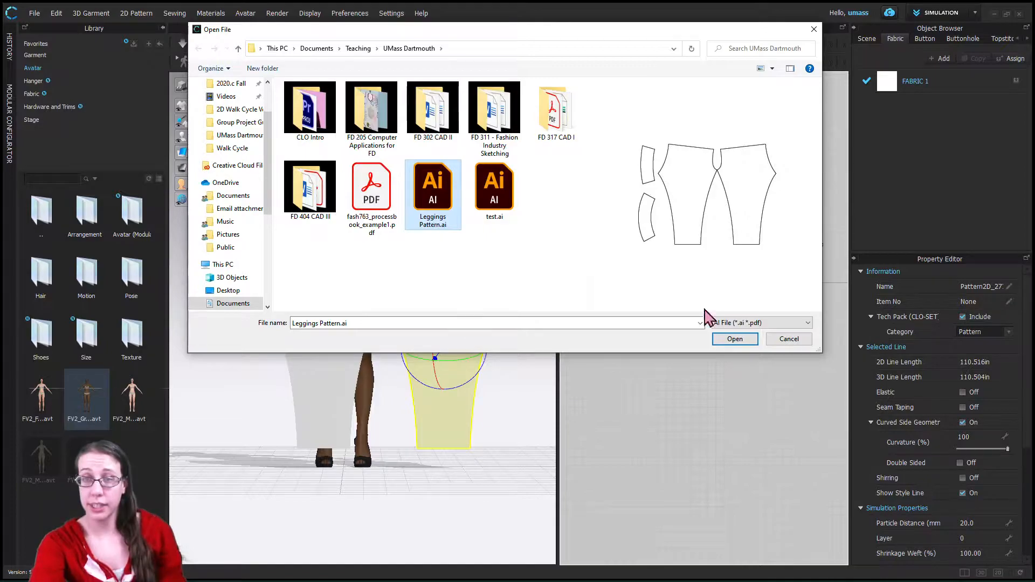
Step: Finish saving the waistband file in Illustrator with Illustrator 2020 options and add it to the CLO project auto-scaled, unrotated and as baselines
mouse_move(248, 581)
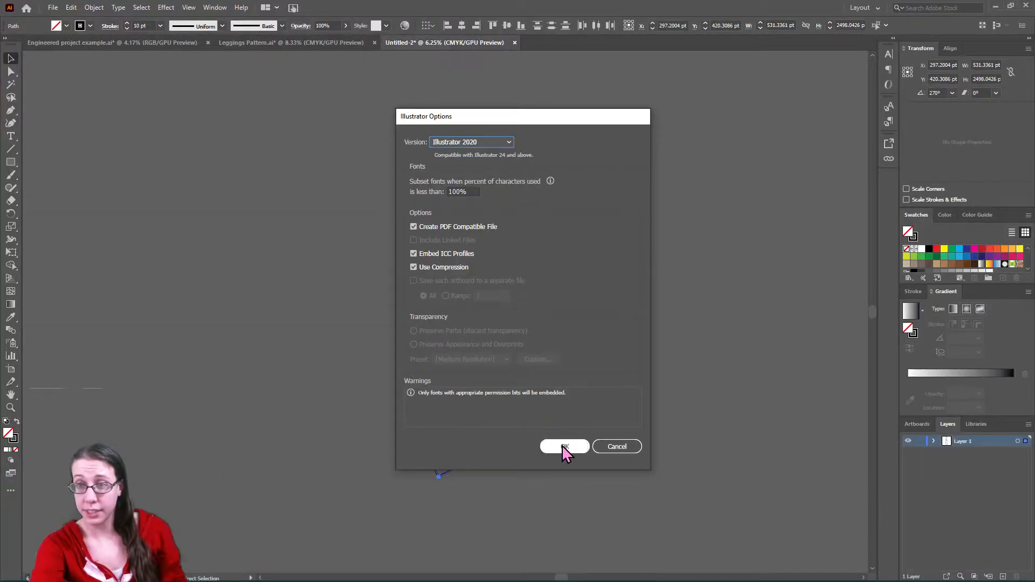
click(562, 446)
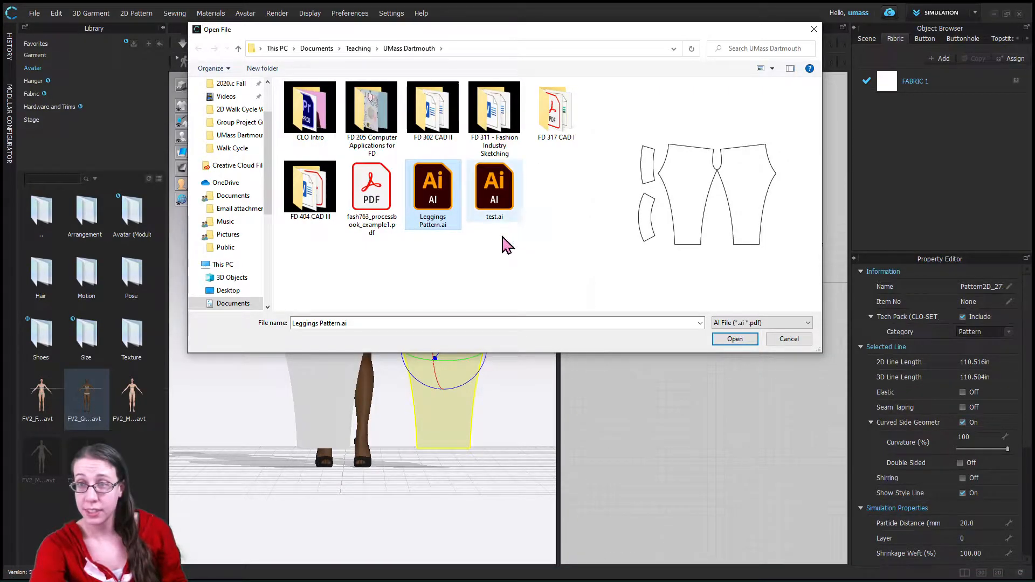
click(494, 190)
click(735, 338)
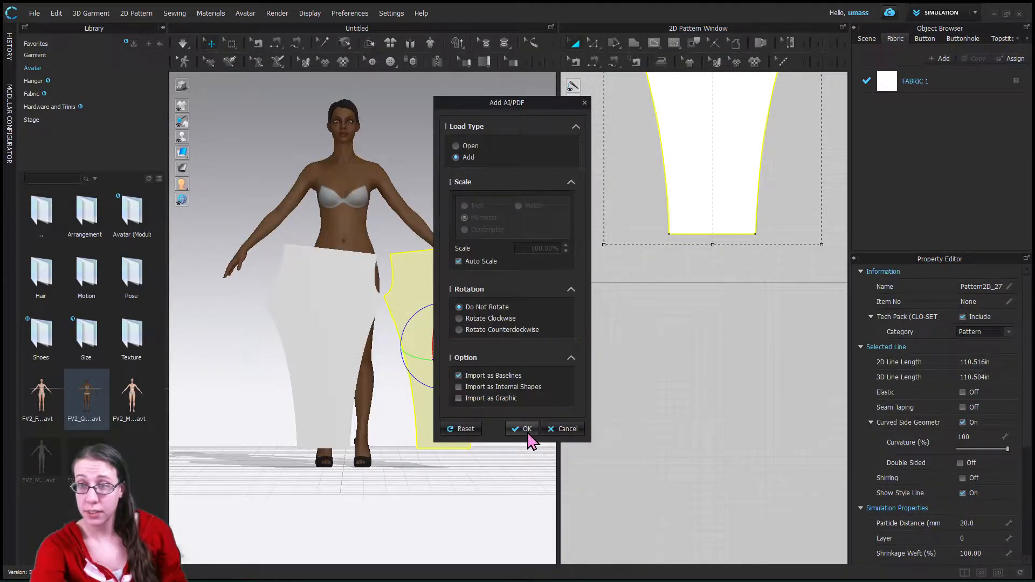
click(526, 429)
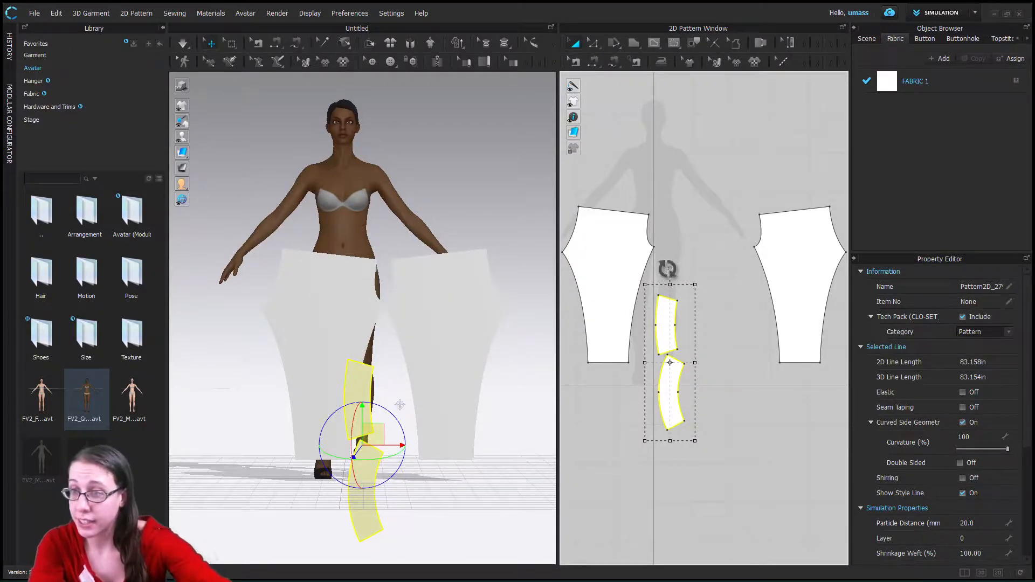
Step: Turn both waistband pieces horizontal in the 2D and 3D windows and move them above the leg pieces in the 2D layout
drag(611, 323, 595, 368)
key(ctrl+z)
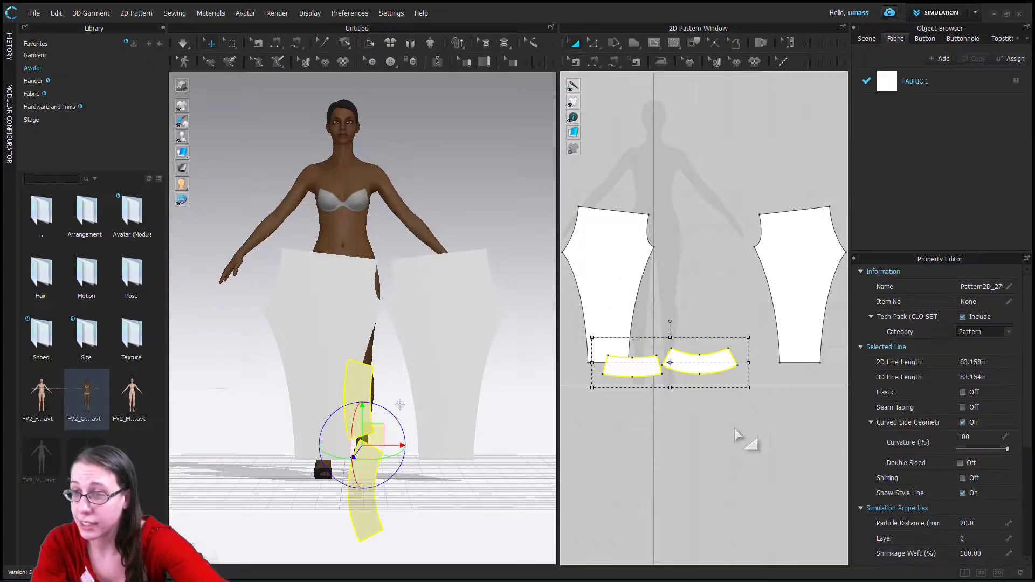
drag(746, 184, 722, 188)
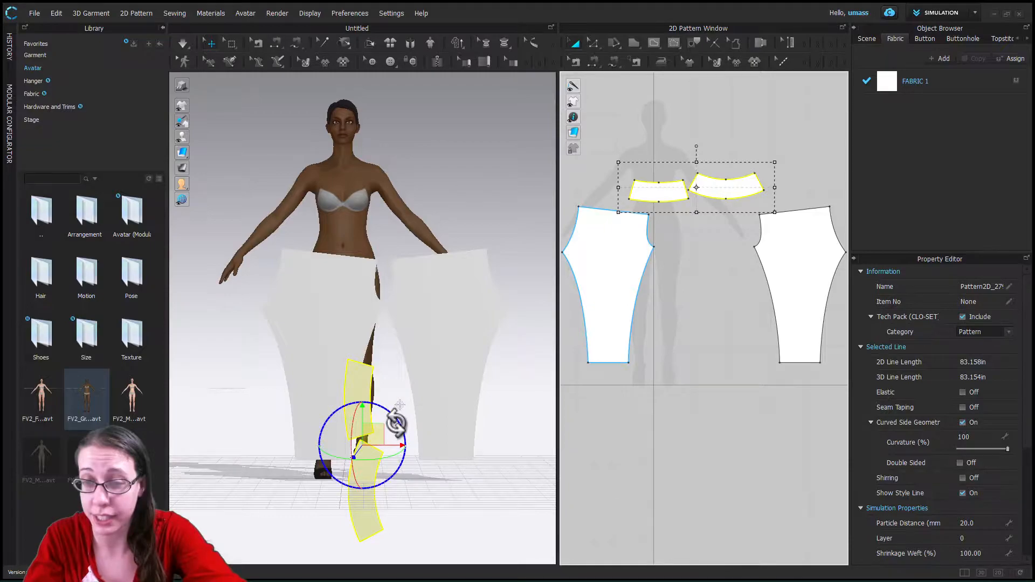
drag(301, 416, 331, 386)
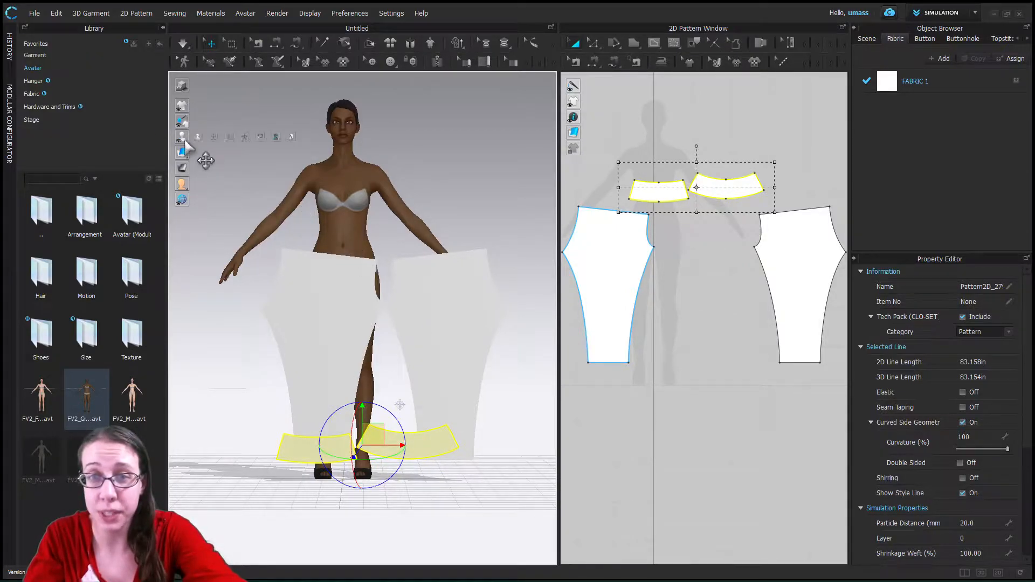
Step: Show the avatar's arrangement points and wrap the more curved waistband piece around the front of the waist
click(214, 138)
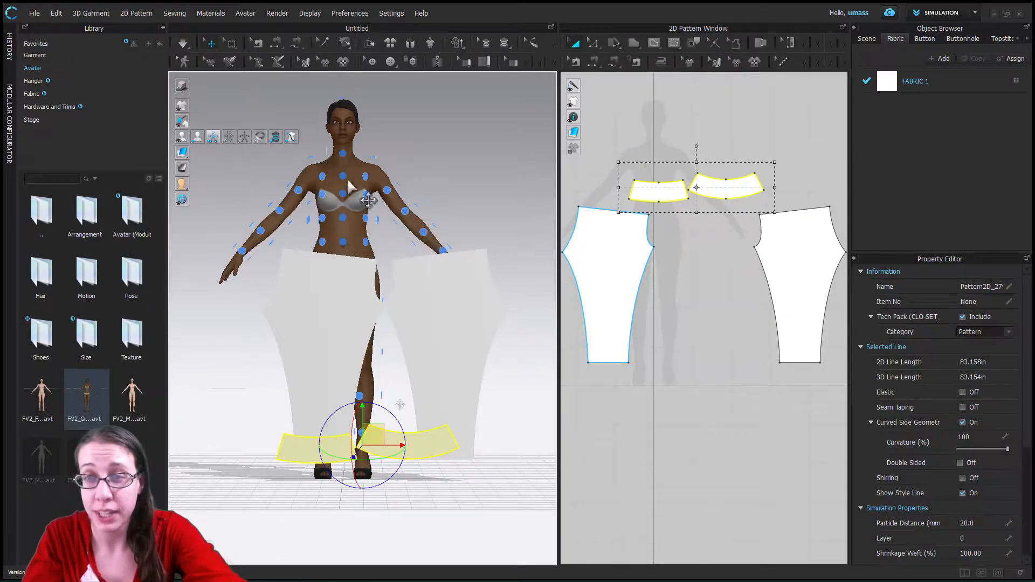
right_drag(427, 219, 347, 227)
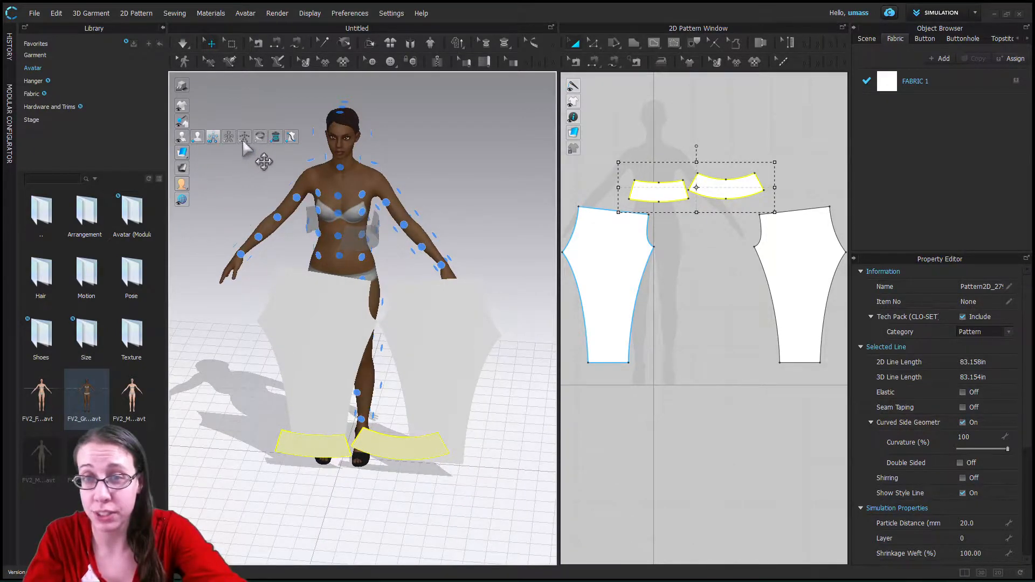
mouse_move(187, 138)
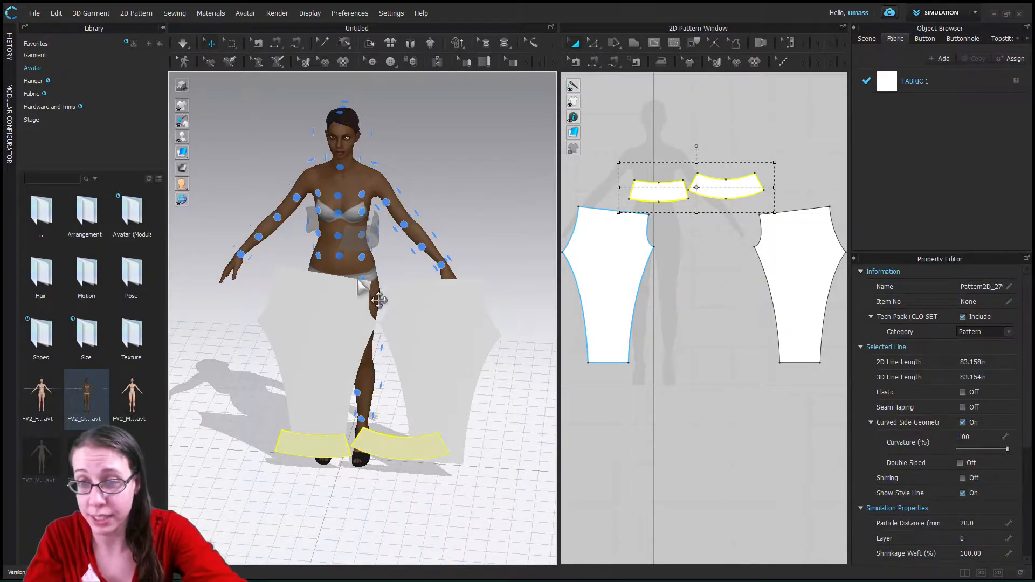
click(484, 501)
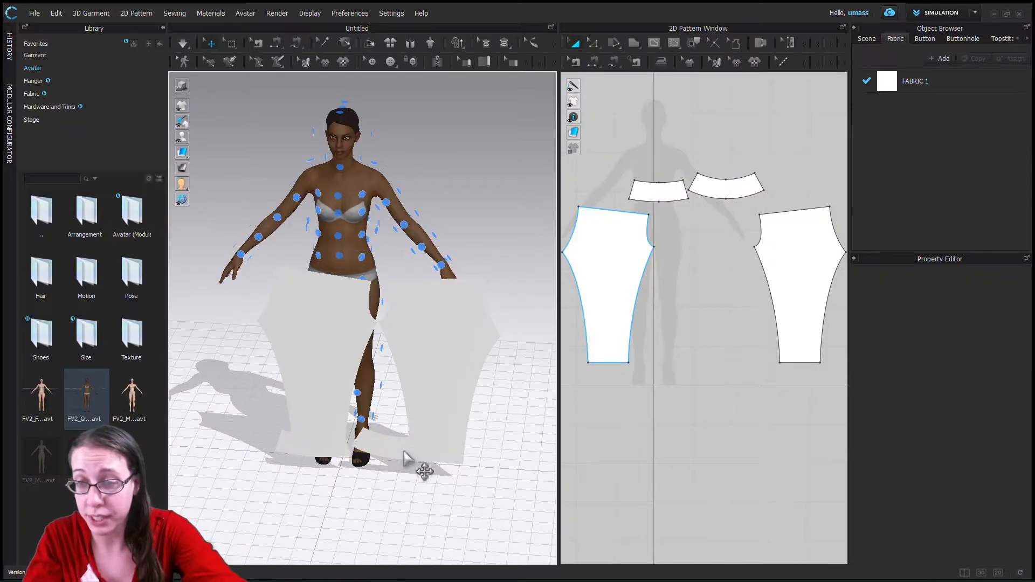
click(403, 450)
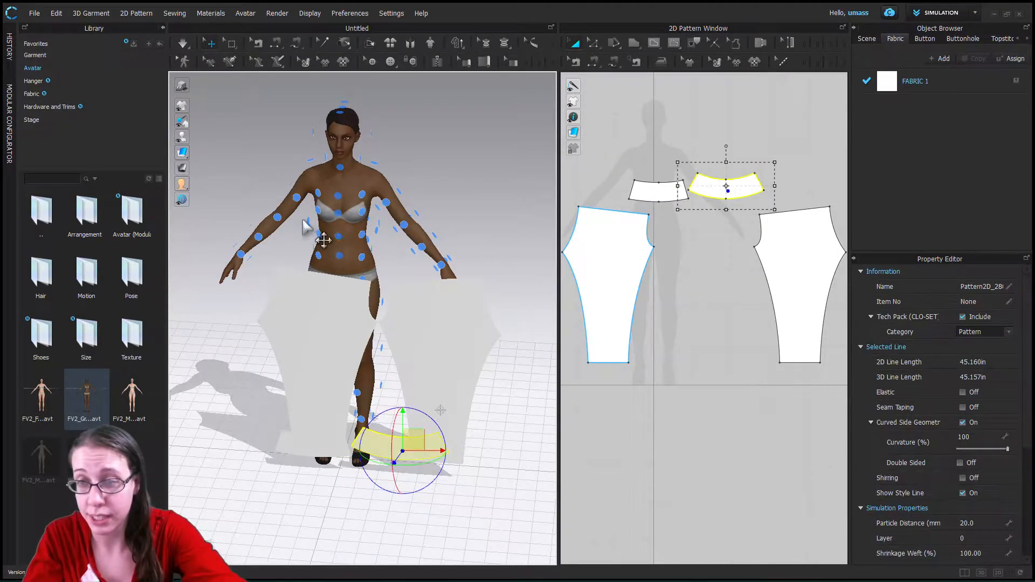
click(338, 257)
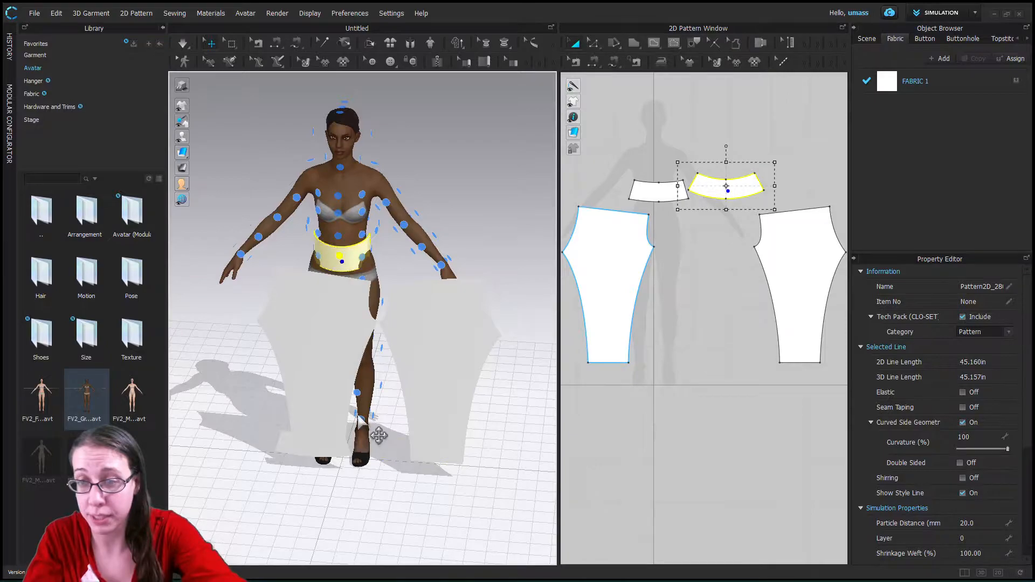
Step: Wrap the remaining waistband piece around the back of the avatar's waist using the centre back arrangement point
click(318, 446)
right_drag(461, 419, 249, 411)
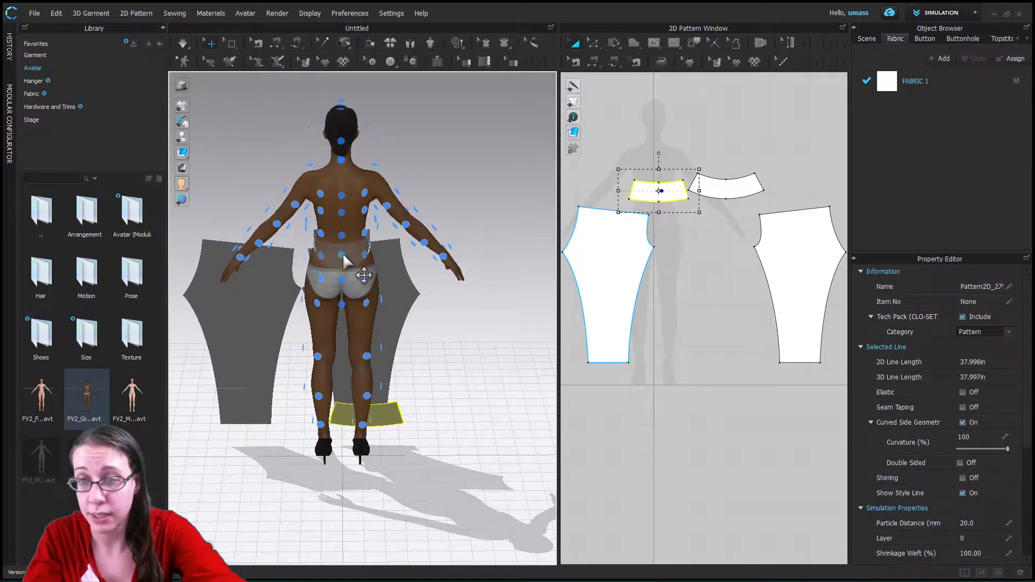
click(345, 261)
right_drag(289, 366, 453, 342)
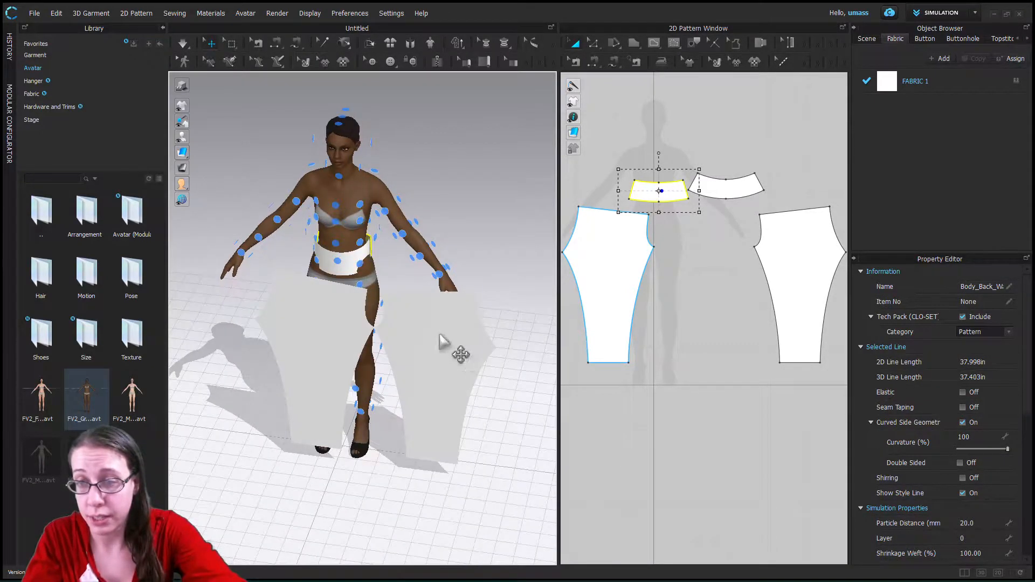
Step: Arrange one leg piece around the outside of the avatar's left leg using an outer leg arrangement point
click(429, 340)
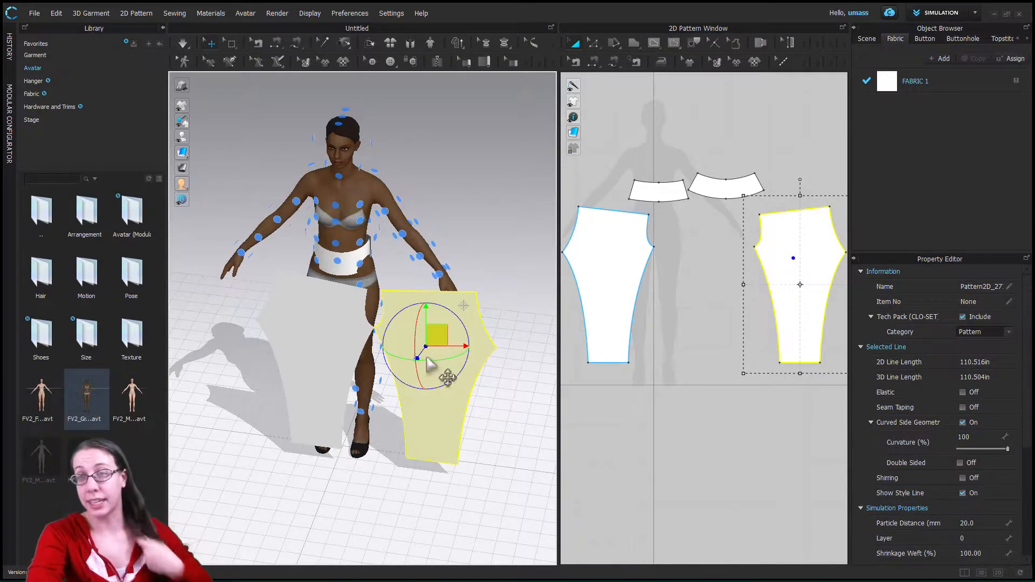
right_drag(490, 363, 376, 328)
click(364, 326)
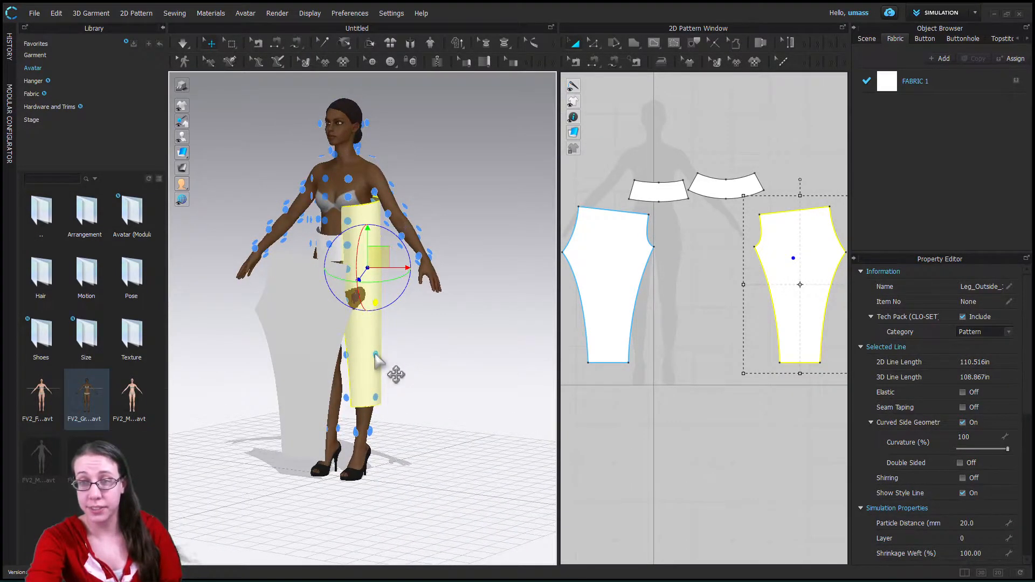
right_drag(393, 370, 546, 404)
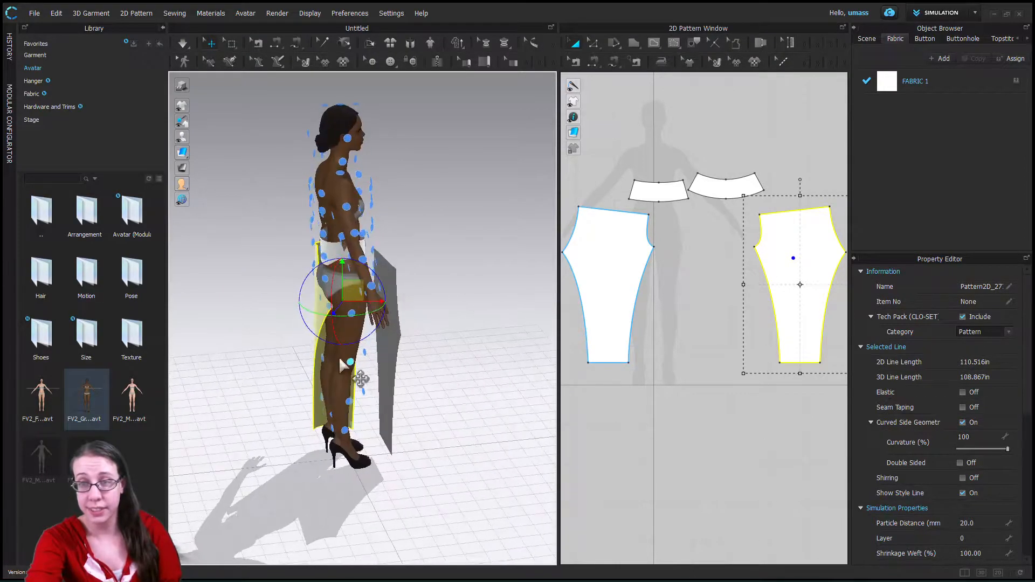
Step: Arrange the other leg piece around the outside of the avatar's right leg and return to the front view
click(390, 356)
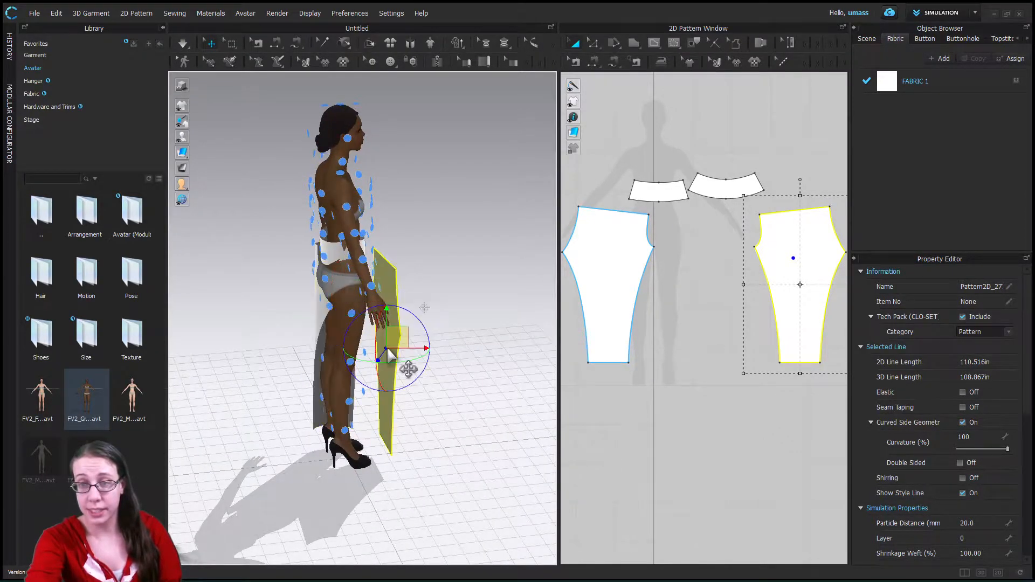
click(352, 363)
right_drag(360, 360, 252, 351)
key(2)
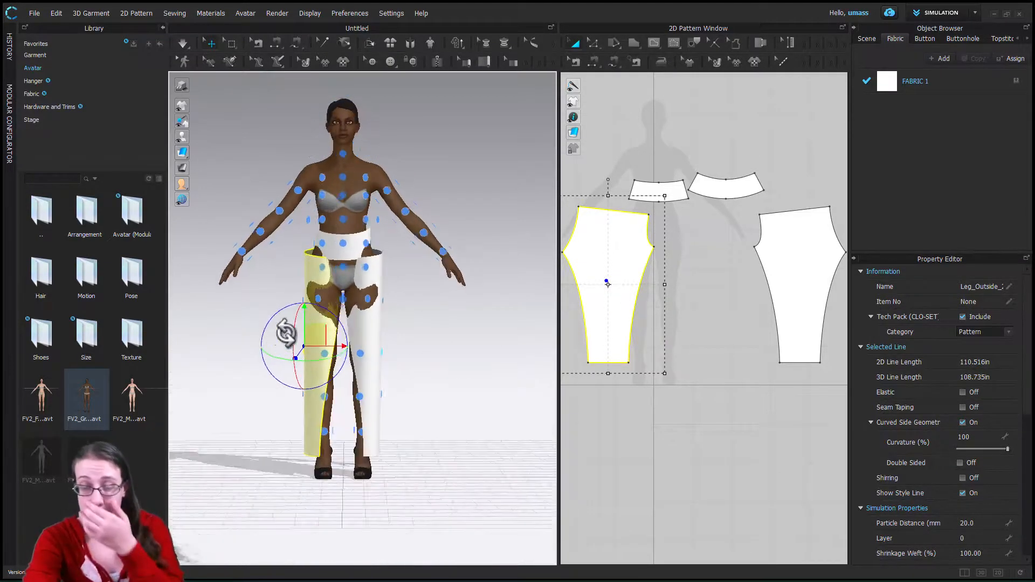
Step: Sew the two leg pieces together along their front crotch curves and along their back crotch curves with Segment Sewing
click(593, 62)
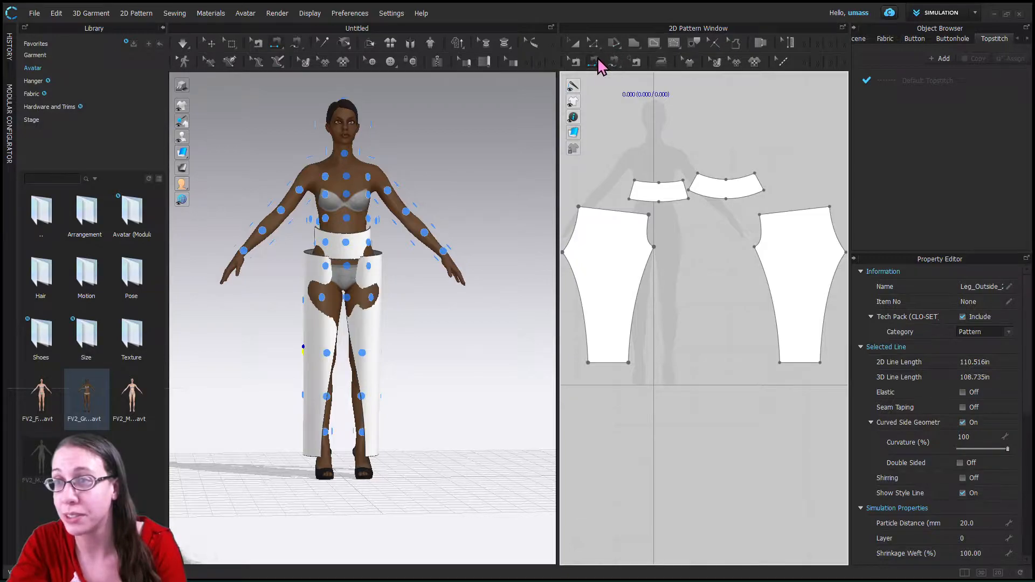
click(649, 228)
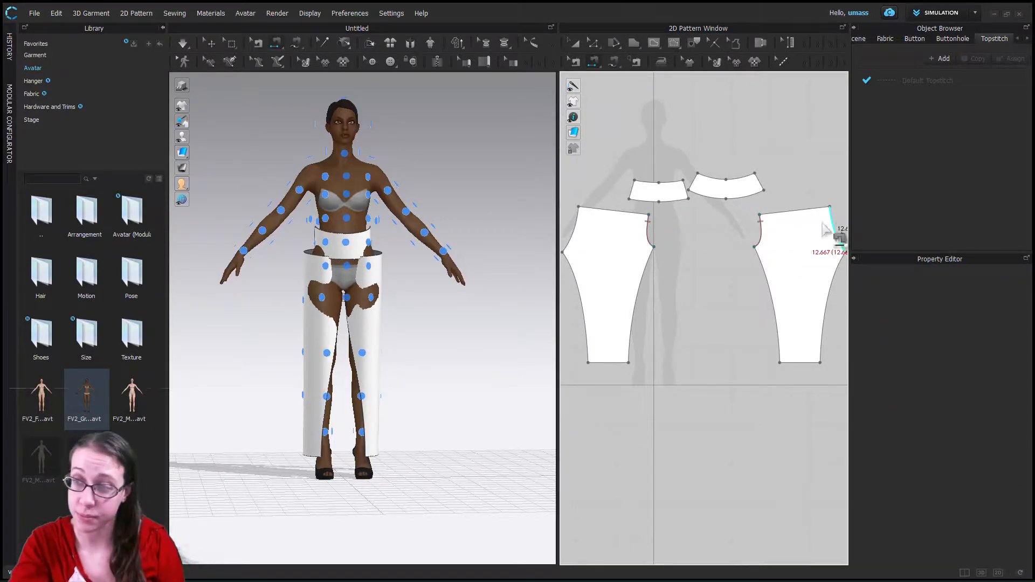
click(841, 249)
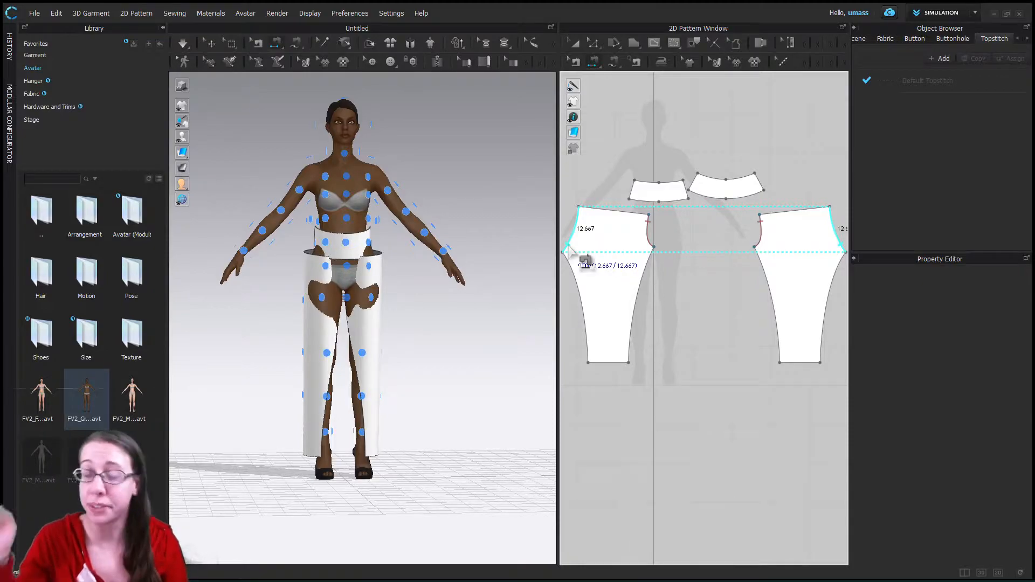
click(568, 251)
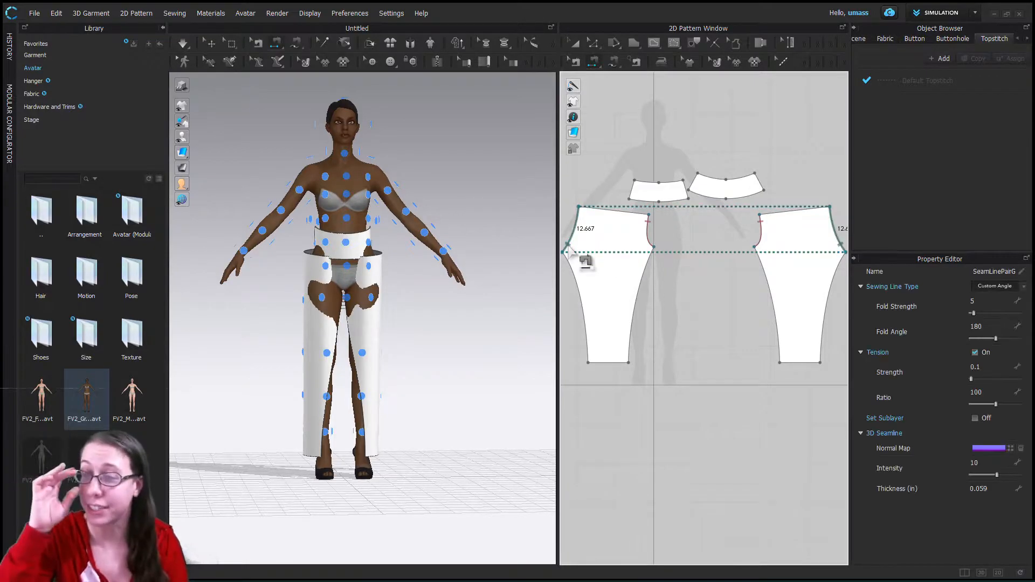
Step: Sew the inseam of each leg piece by joining its front inner edge to its own back inner edge
click(647, 276)
click(574, 274)
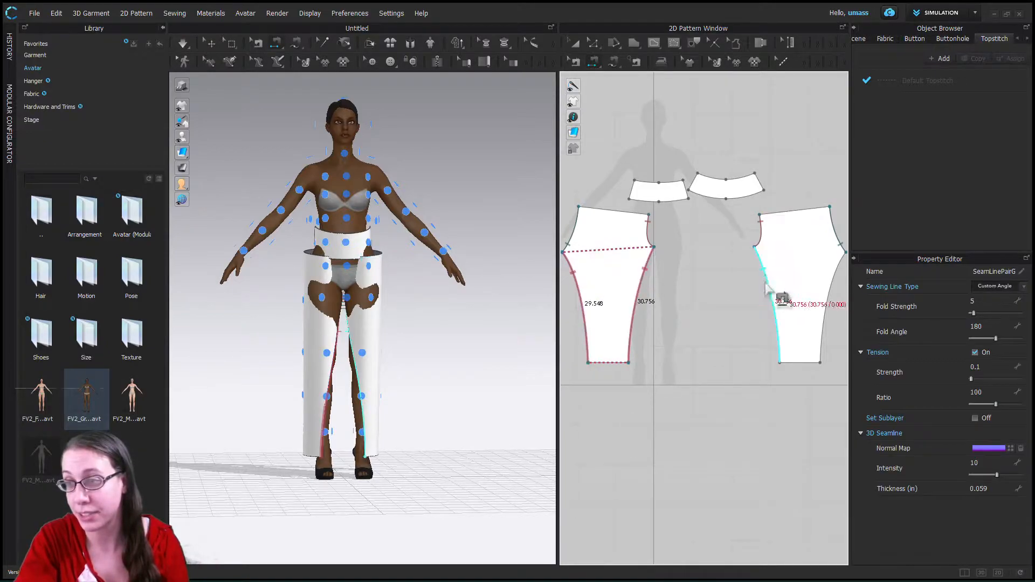
click(769, 291)
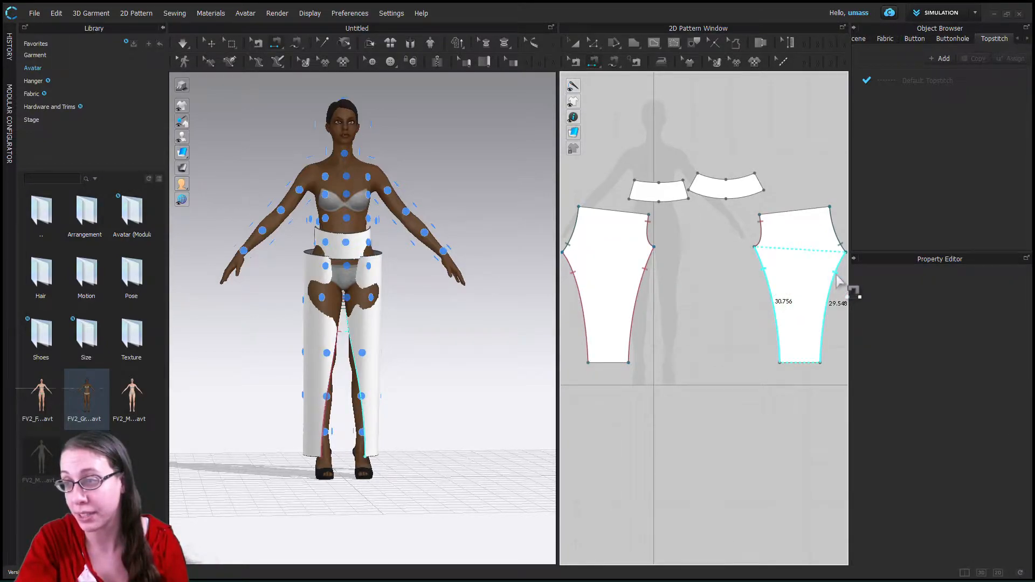
click(843, 236)
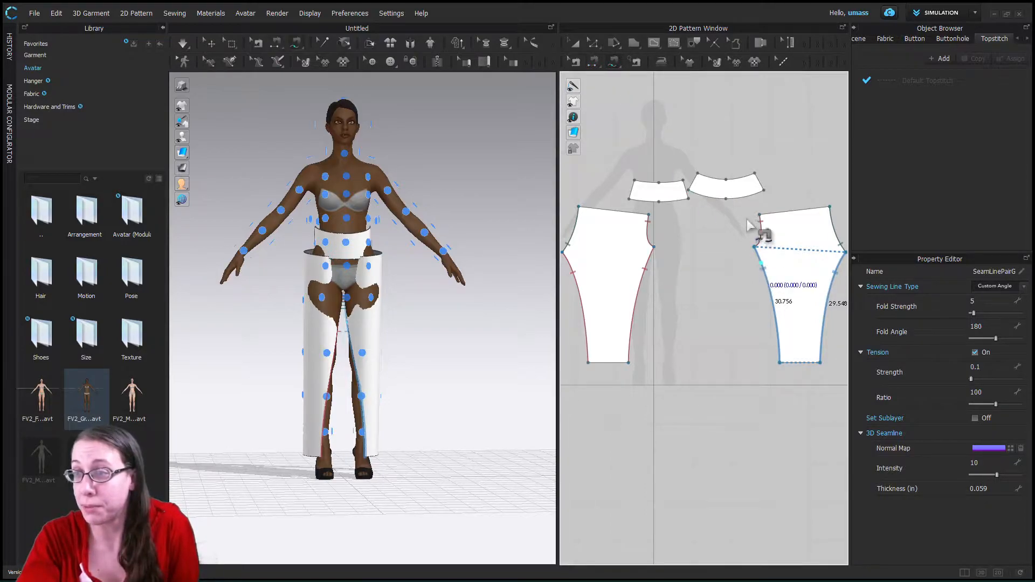
Step: Free-sew the front waistband's lower edge from centre to side onto the left leg piece's top edge, starting at the front crotch corner
click(726, 199)
click(764, 191)
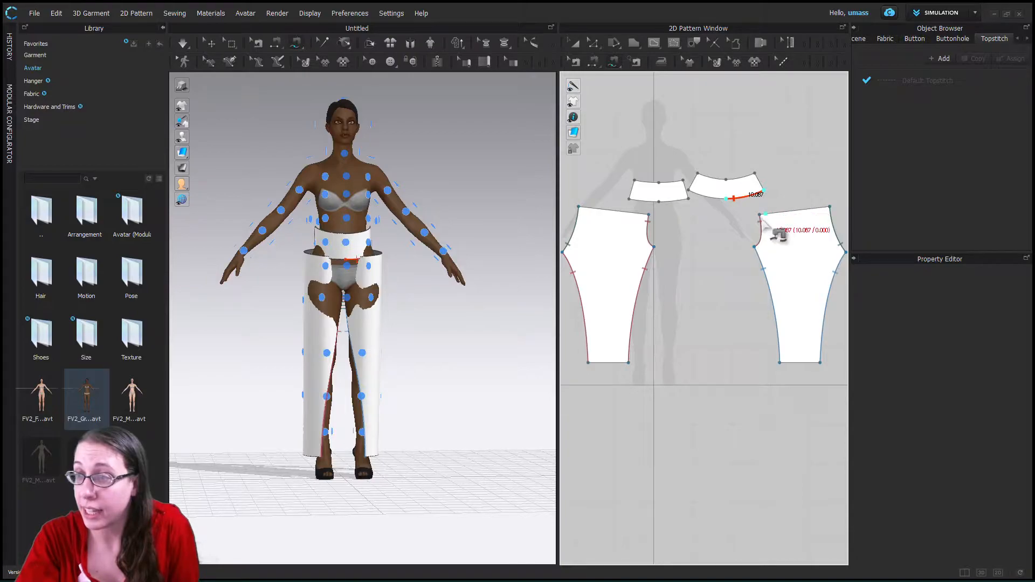
click(761, 215)
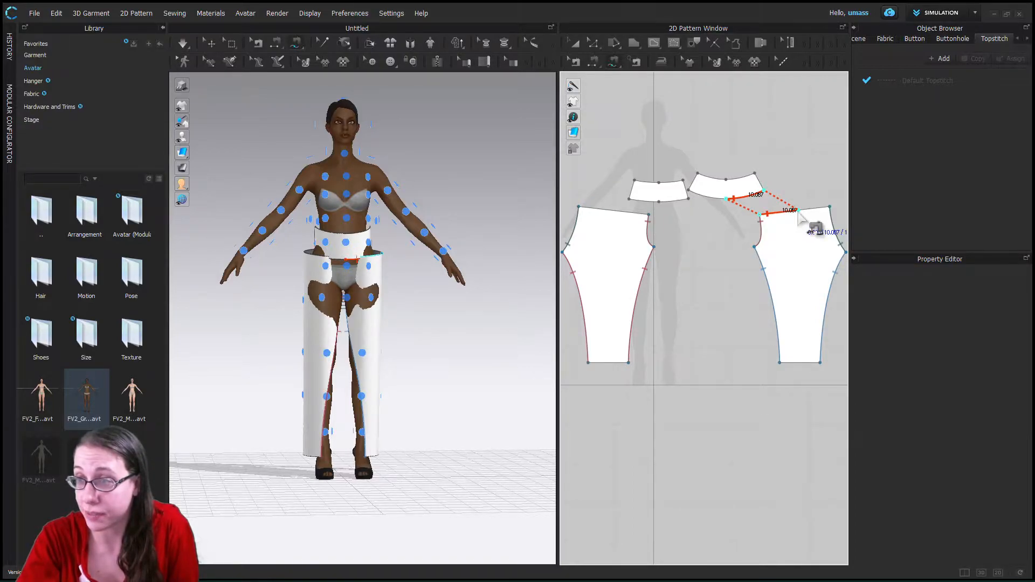
click(801, 214)
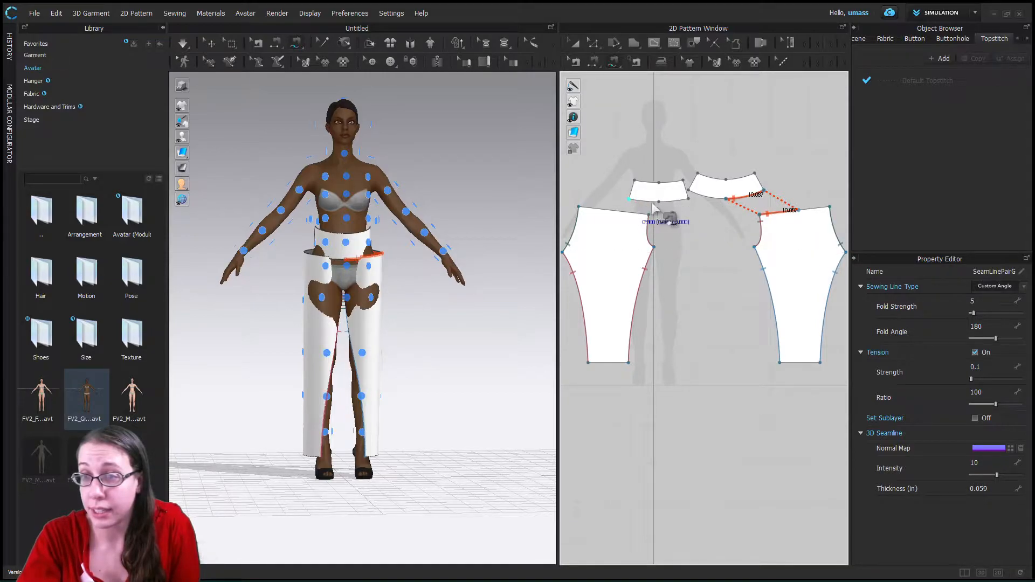
right_drag(493, 280, 334, 276)
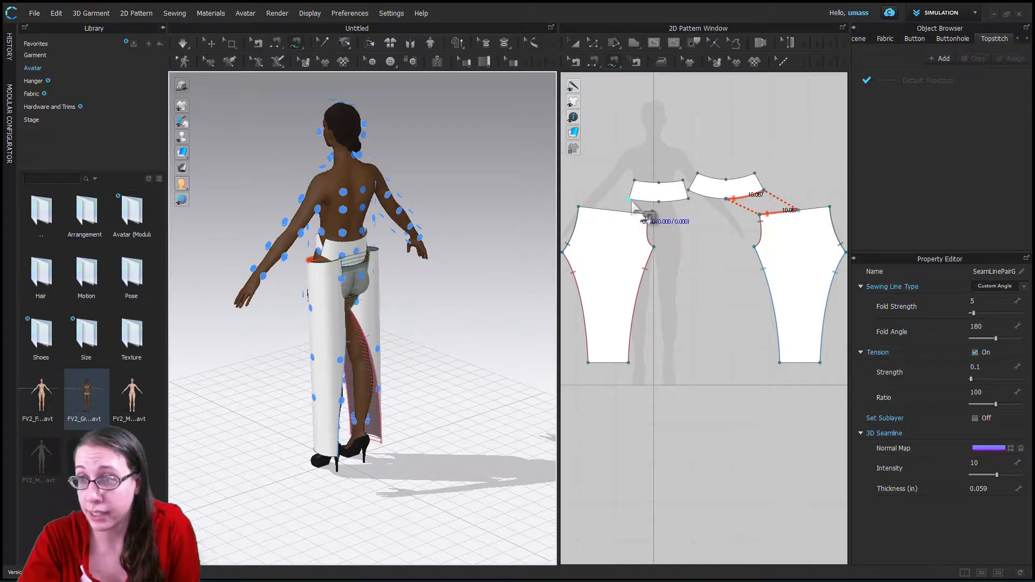
Step: Free-sew the back waistband's lower edge from side to centre onto the remaining back part of the left leg piece's top edge
click(641, 205)
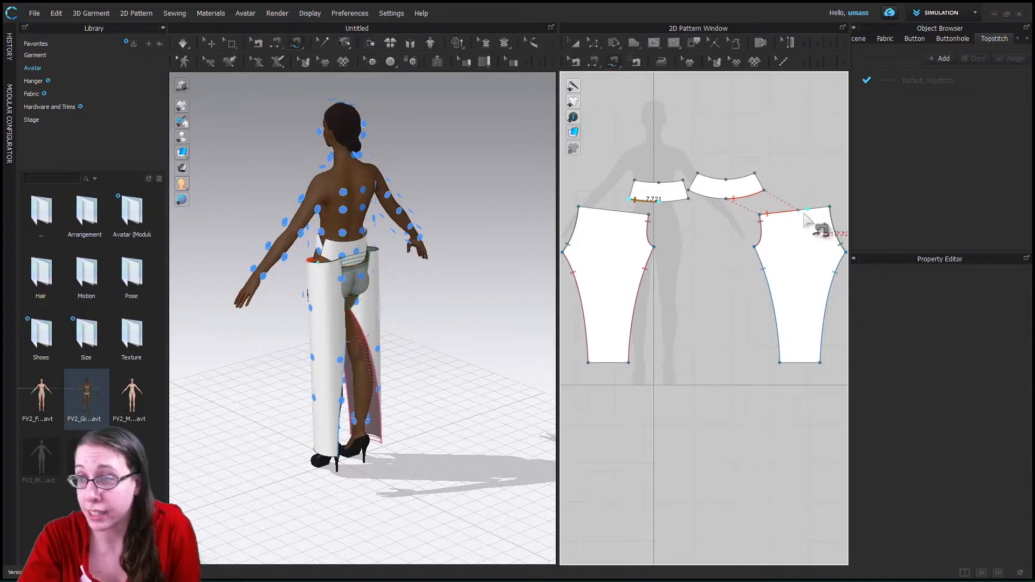
click(831, 207)
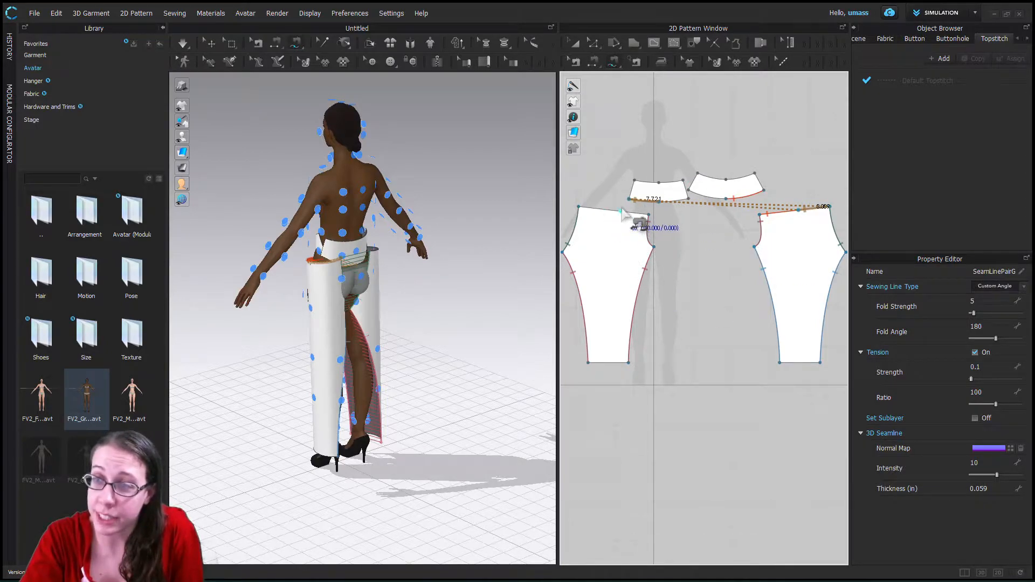
Step: Check the front waistband's unsewn lower half length, and split the right leg piece's top edge about 10.1 in from the front crotch corner
click(594, 45)
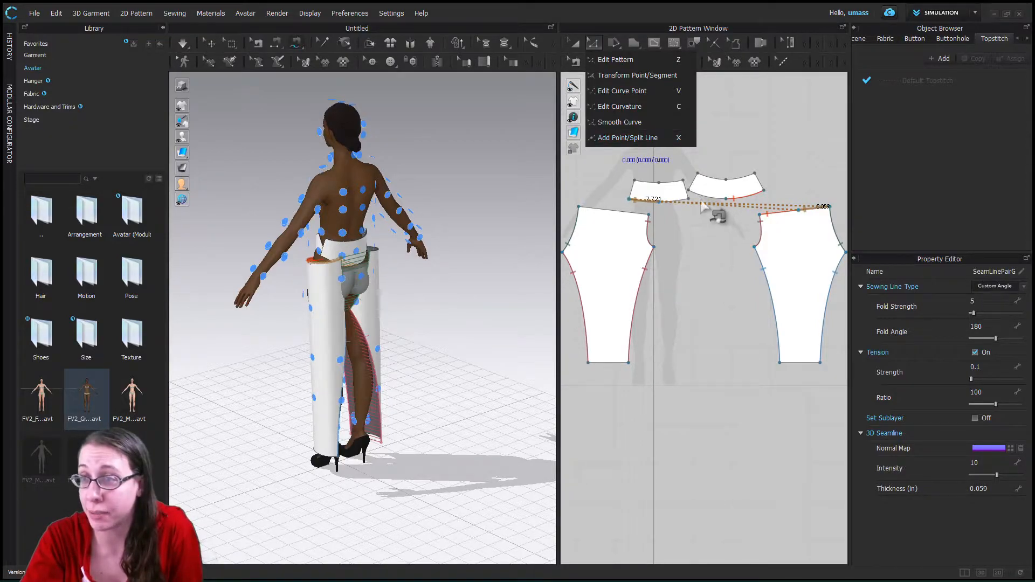
click(609, 62)
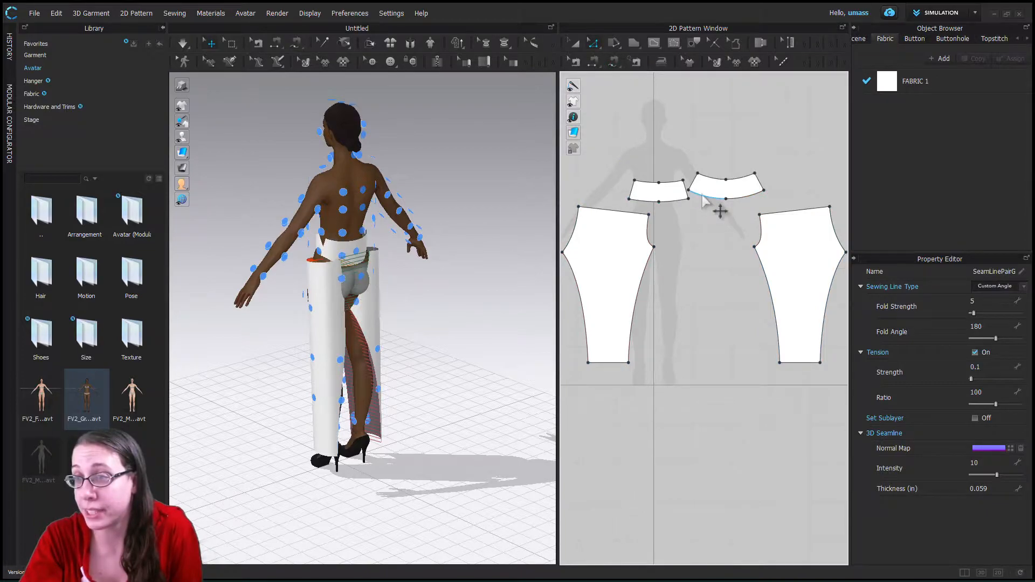
click(704, 198)
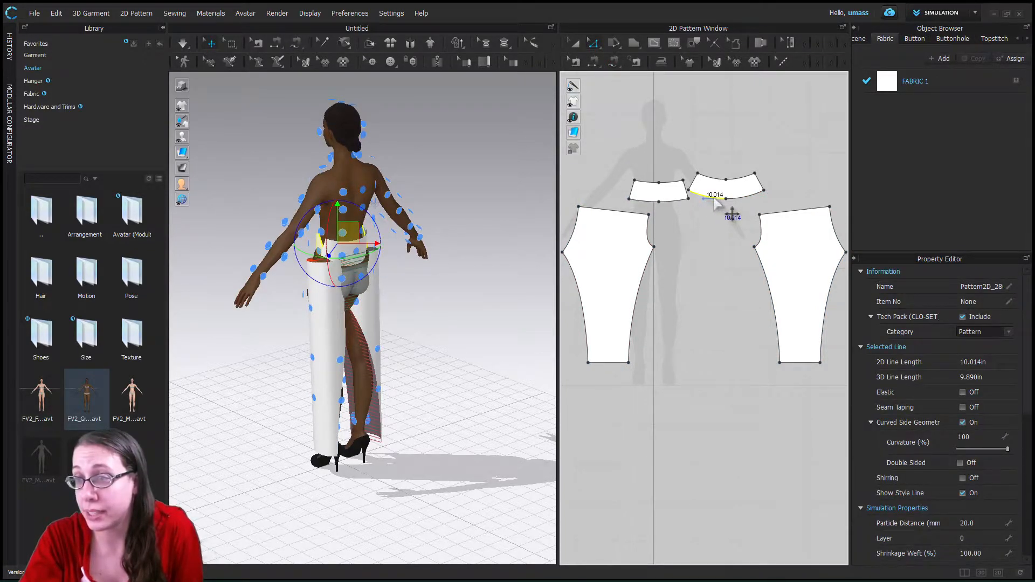
click(593, 48)
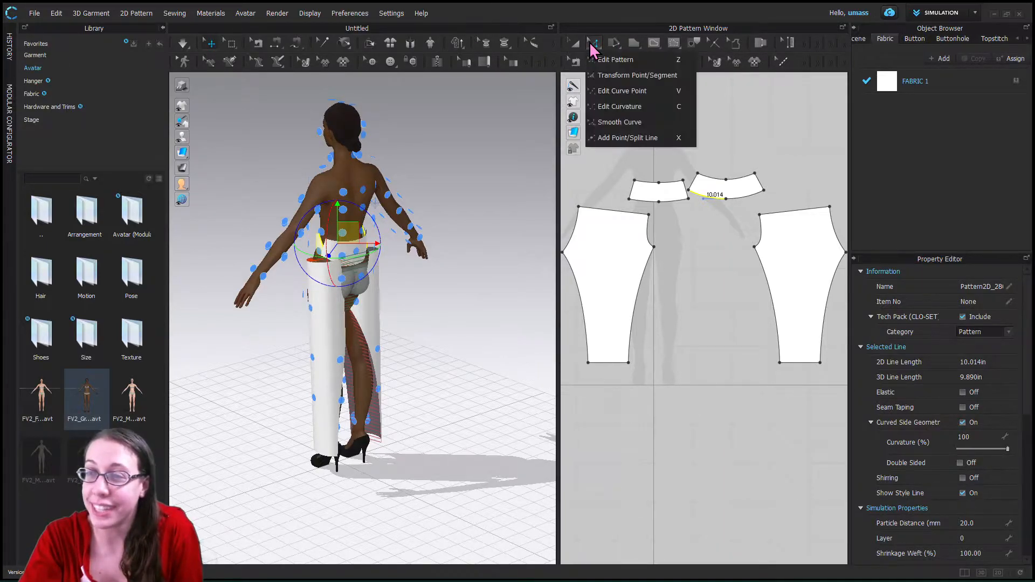
click(620, 142)
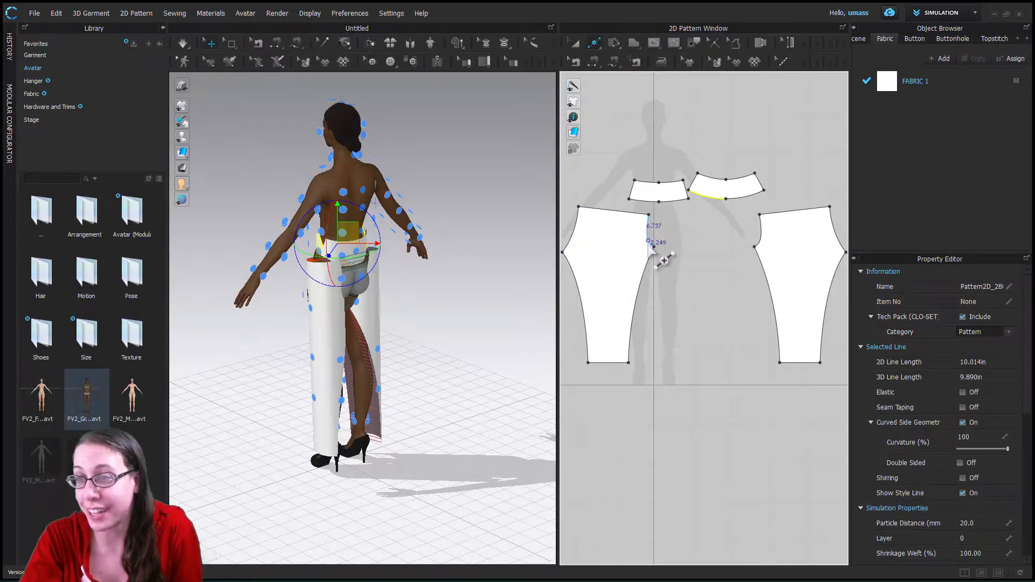
click(609, 210)
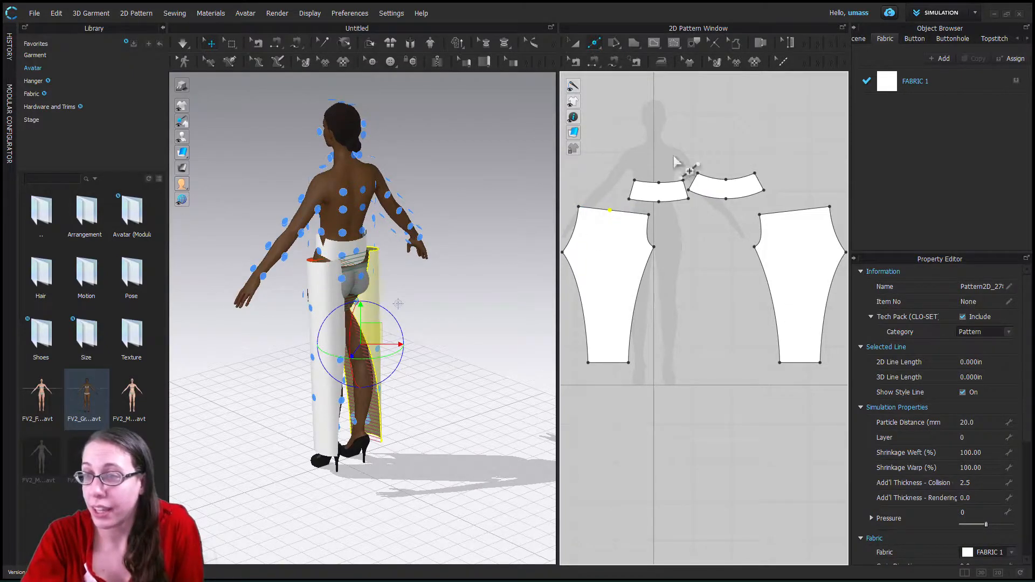
Step: Segment-sew the remaining front and back waistband lower edges to the matching front and back parts of the right leg piece's top edge
click(593, 62)
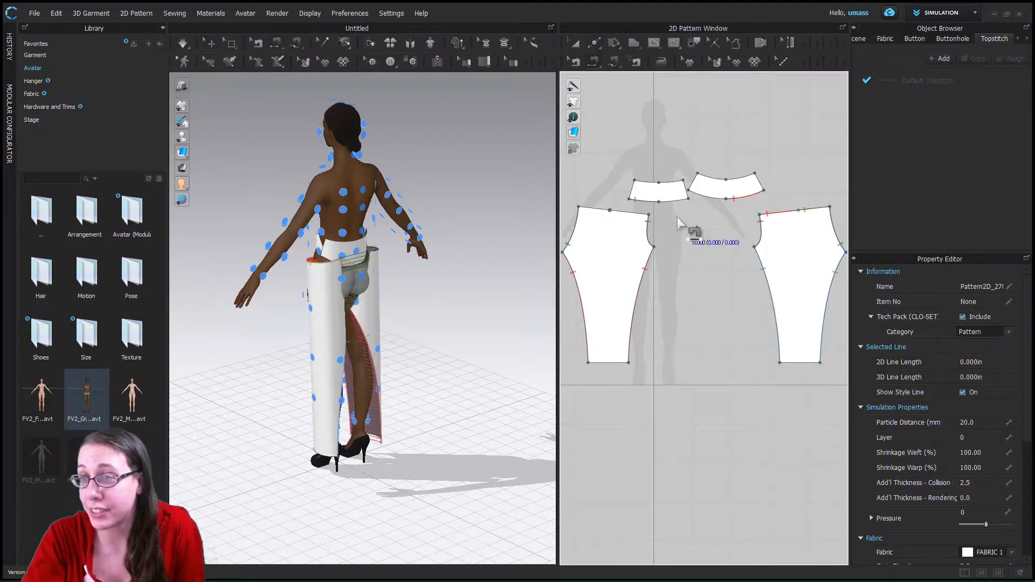
click(720, 200)
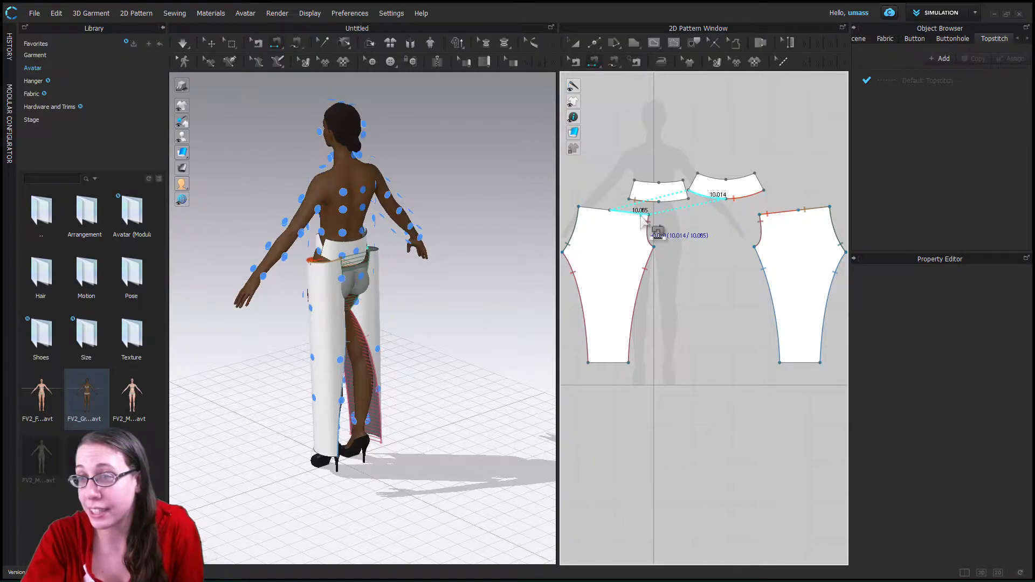
click(649, 216)
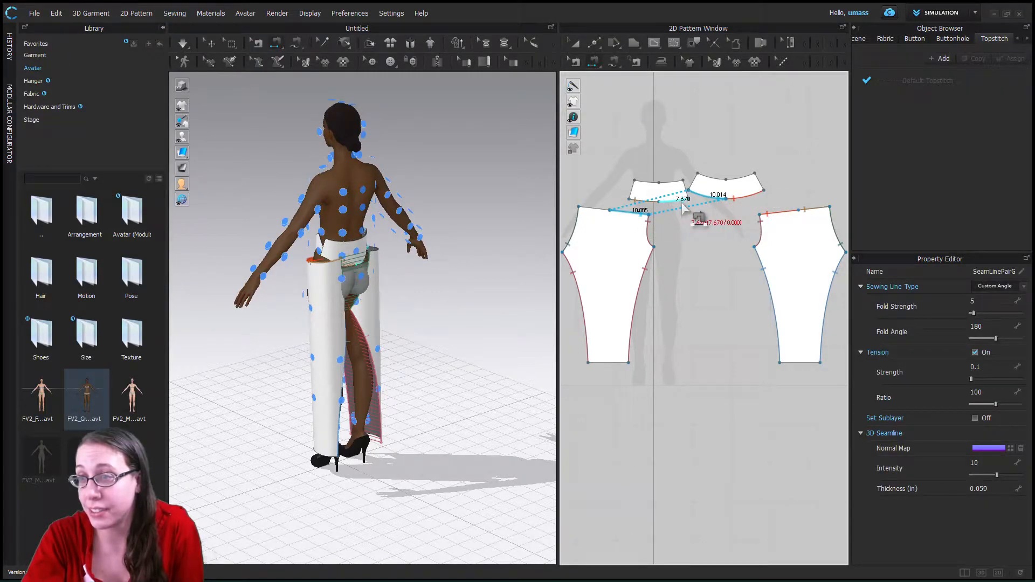
click(684, 207)
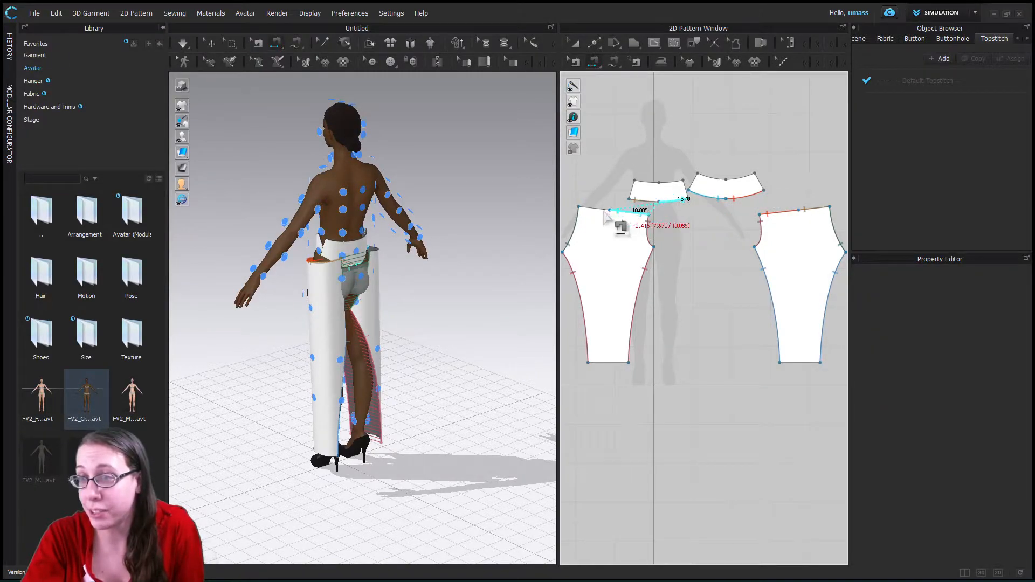
click(608, 215)
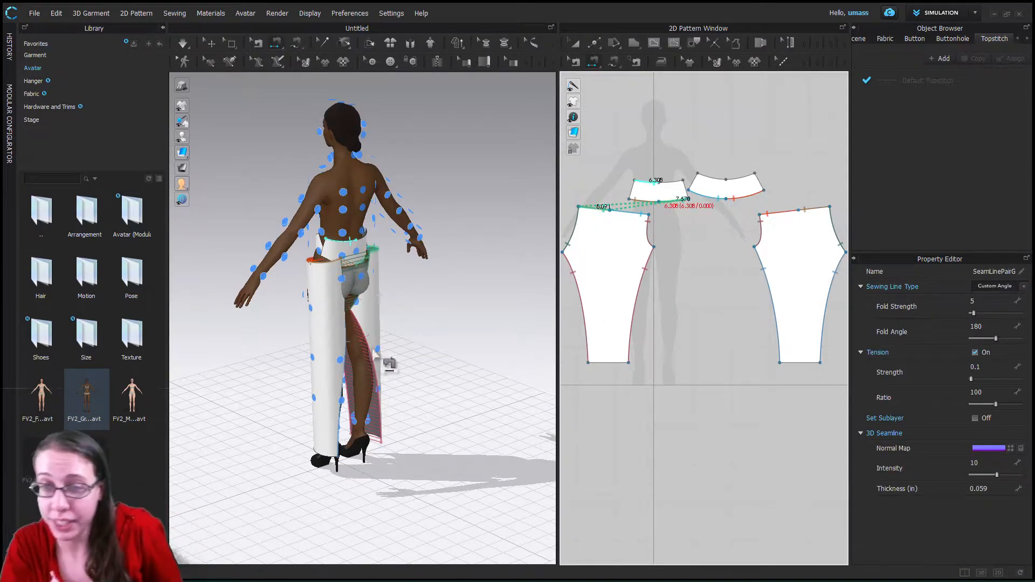
Step: Simulate the garment to drape the sewn leggings on the avatar, and inspect the fit from all sides
click(277, 61)
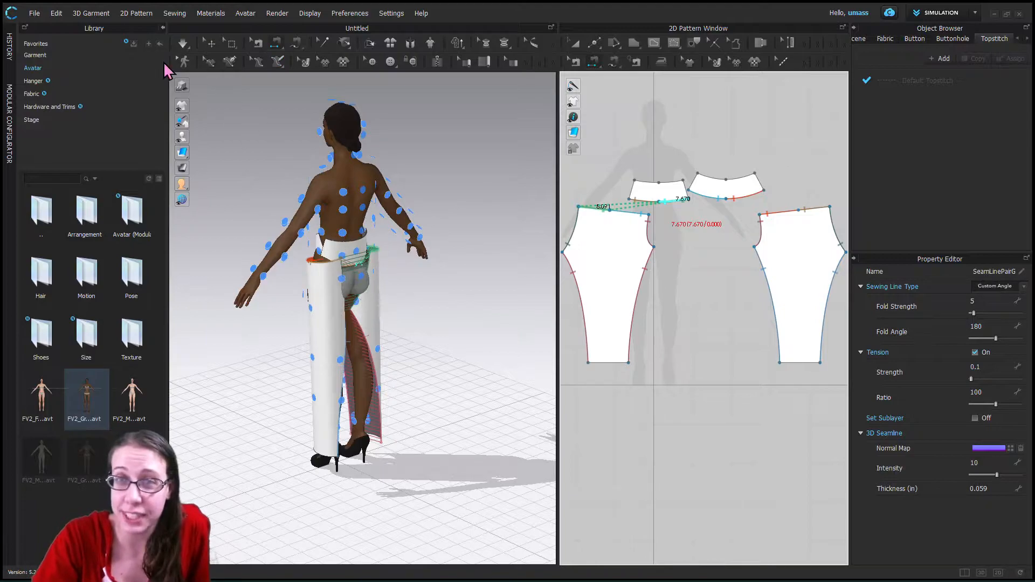
click(183, 45)
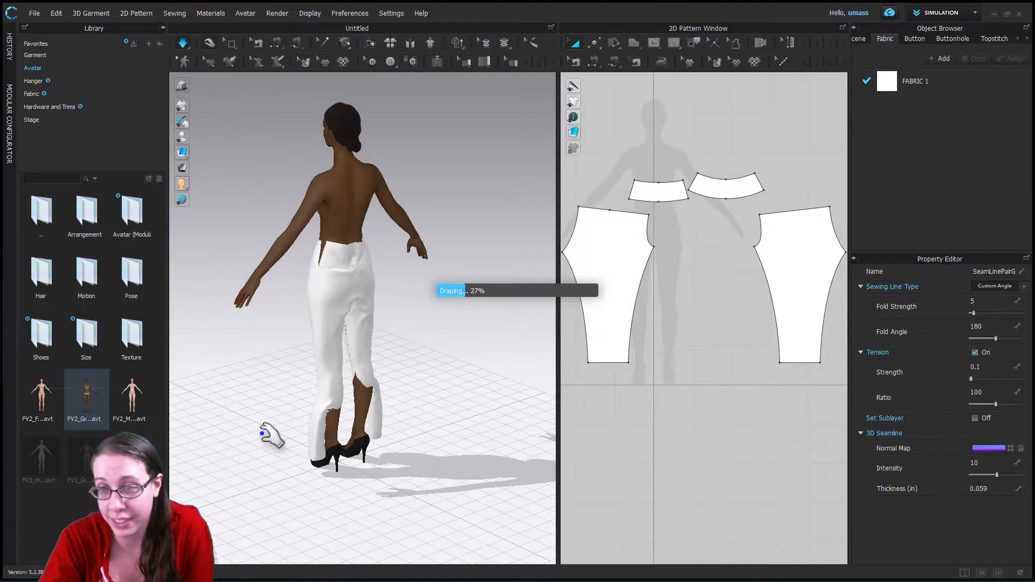
right_drag(342, 434, 316, 430)
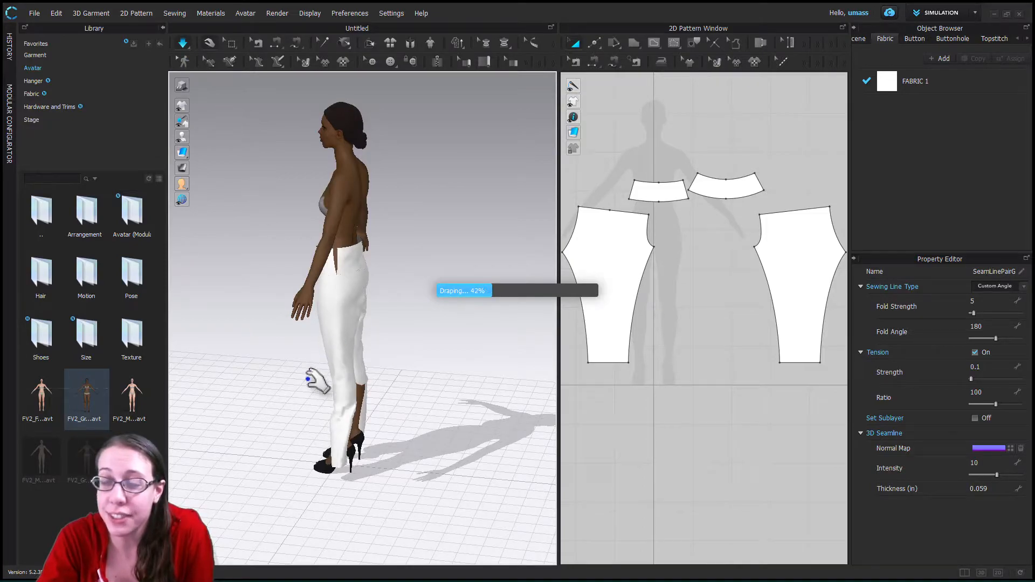
right_drag(312, 393, 416, 388)
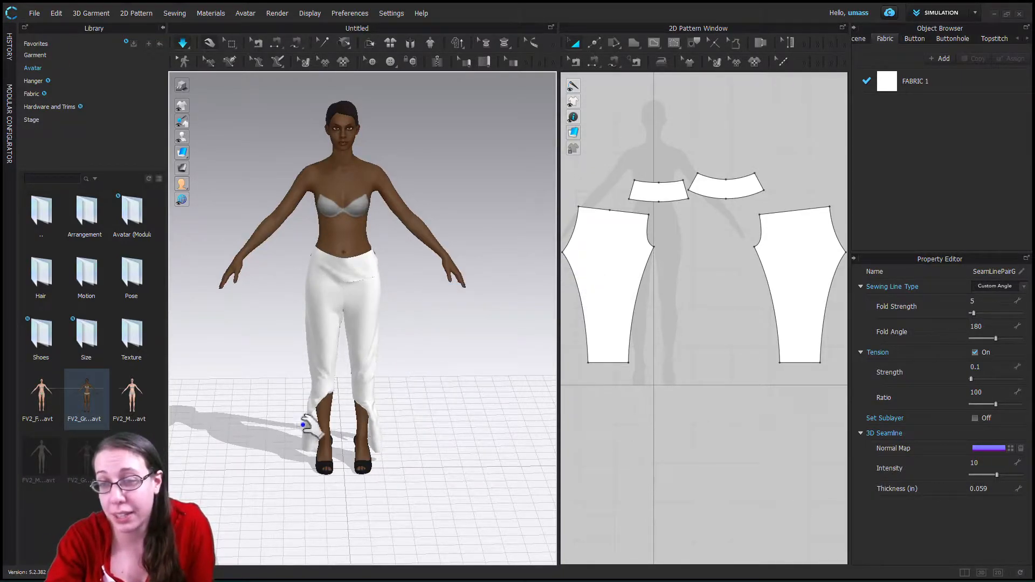
right_drag(303, 430, 478, 430)
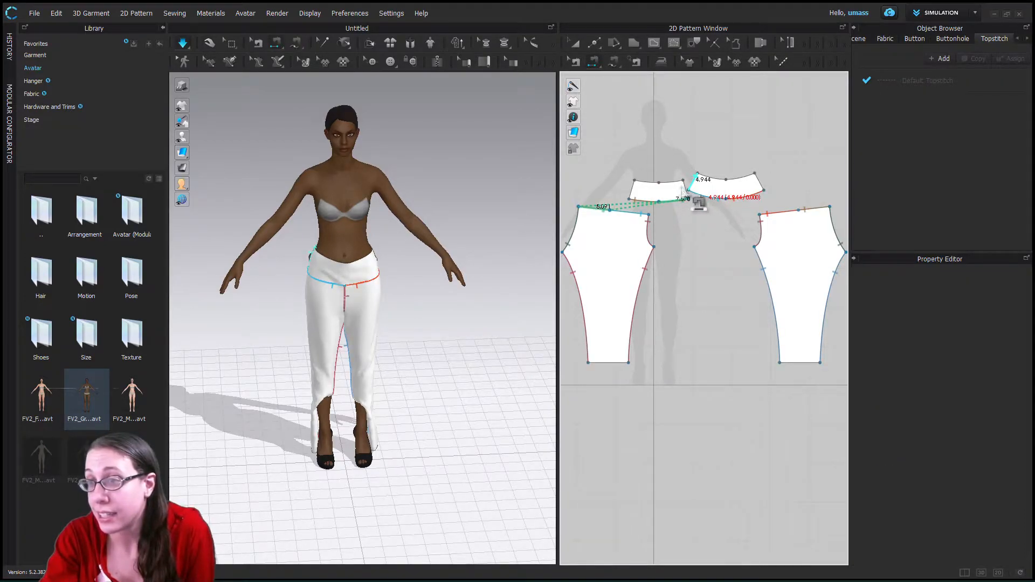
Step: Sew the front and back waistbands together at both side seams and simulate the garment again
click(685, 186)
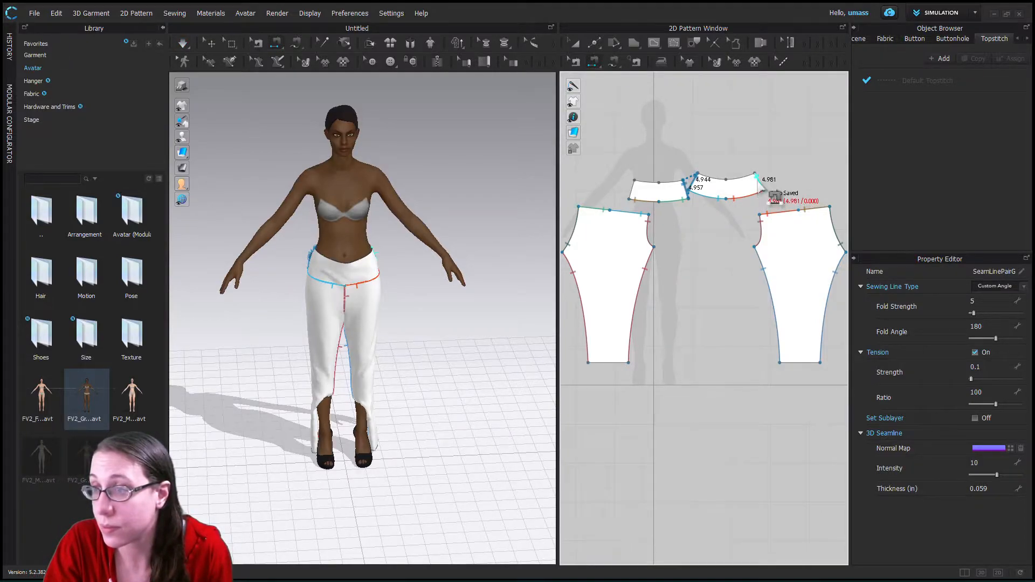
click(762, 187)
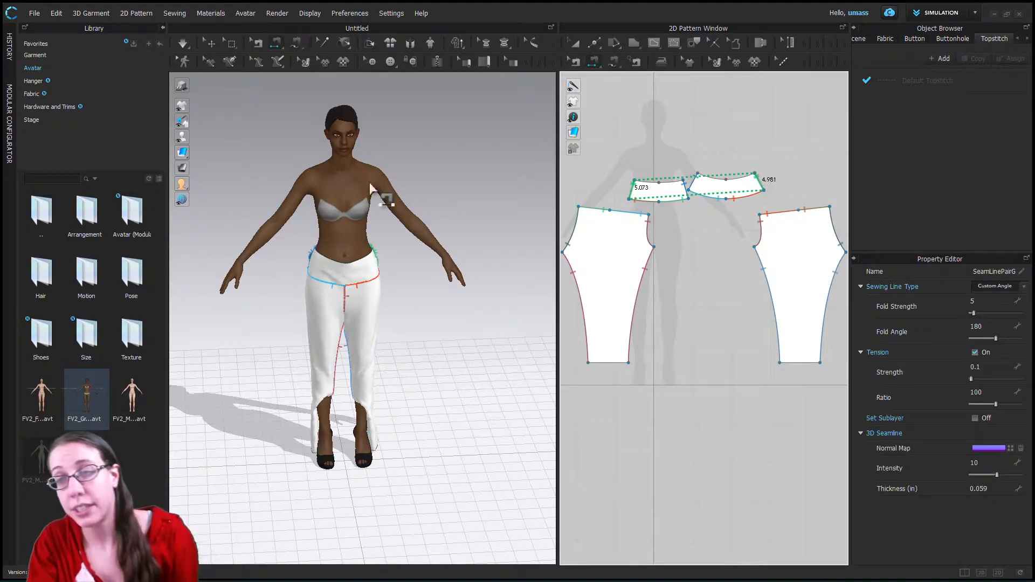
mouse_move(480, 294)
right_down()
mouse_move(406, 273)
mouse_move(291, 277)
mouse_move(589, 270)
mouse_move(391, 268)
mouse_move(492, 289)
right_up()
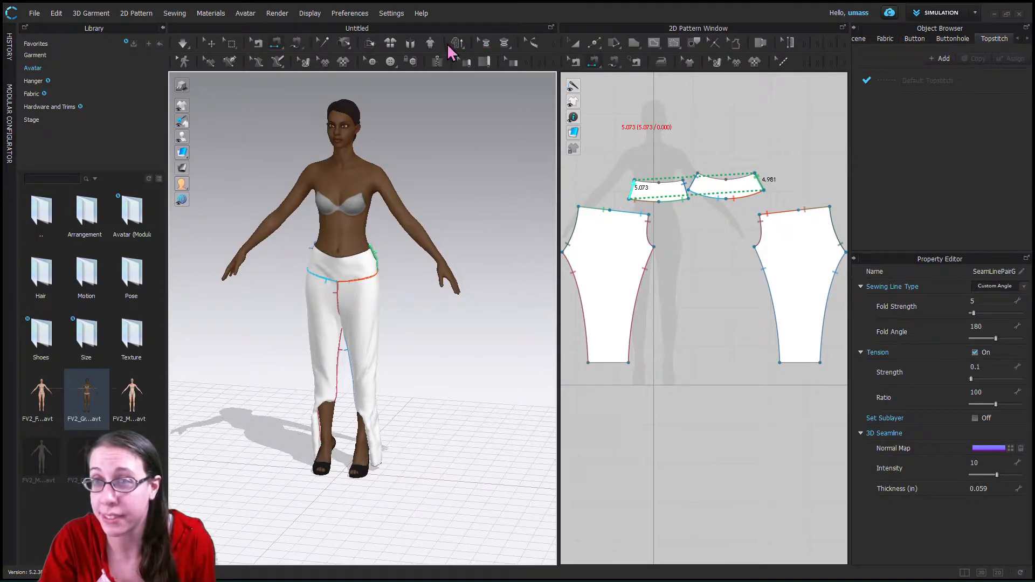
click(181, 44)
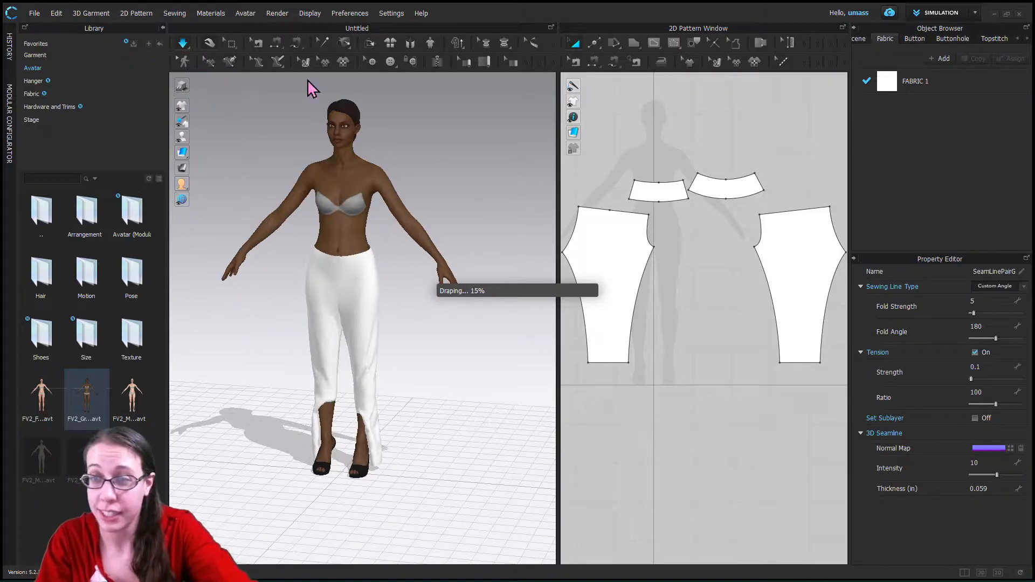
Step: Reset the 3D arrangement of both leg pieces
click(600, 210)
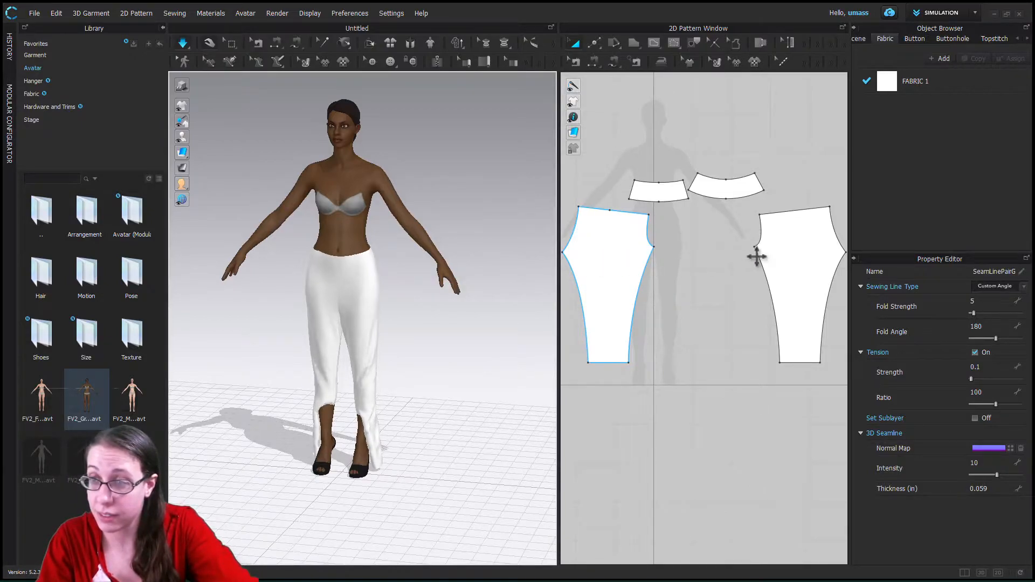
shift+click(791, 258)
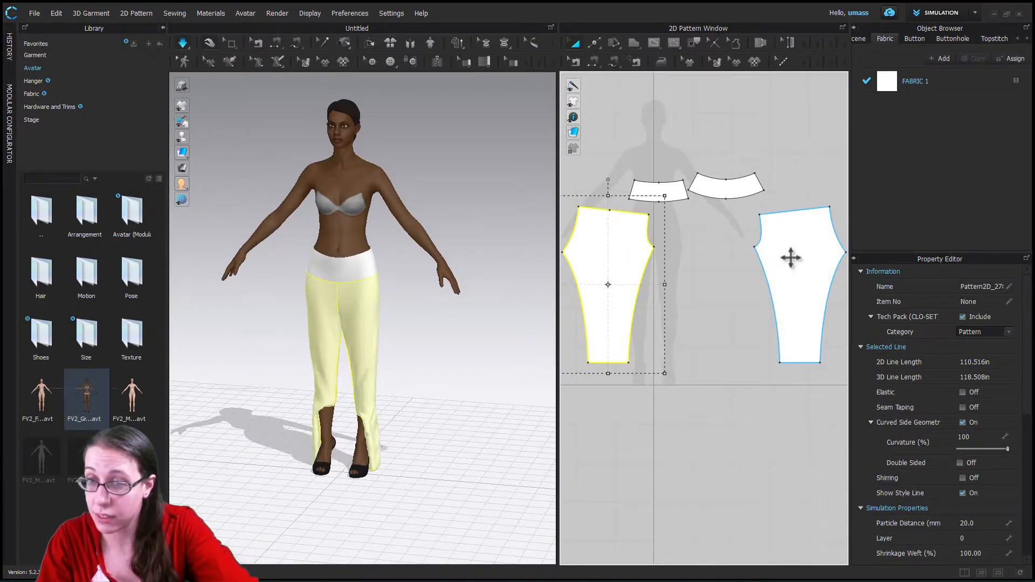
right_click(790, 258)
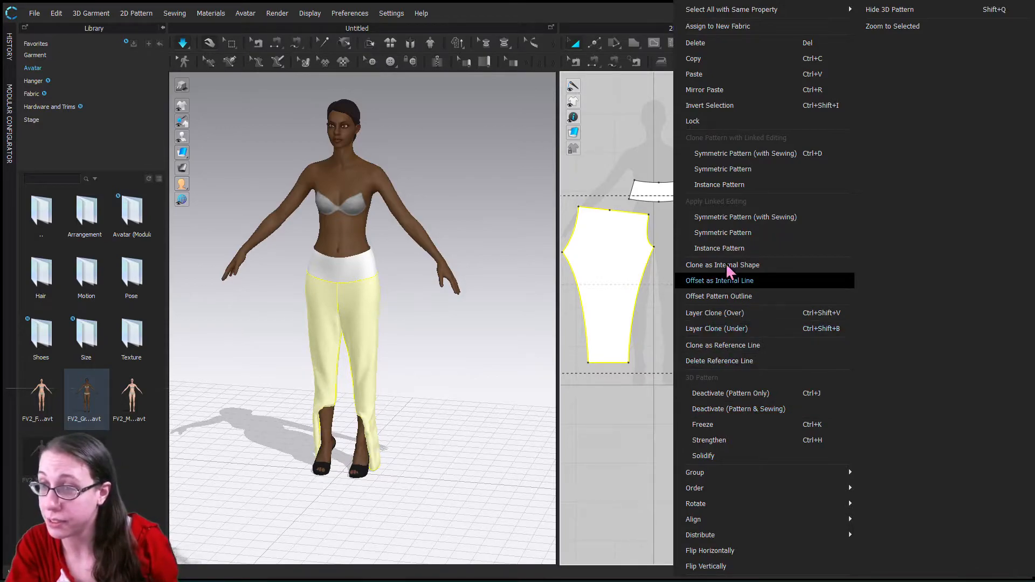
click(388, 344)
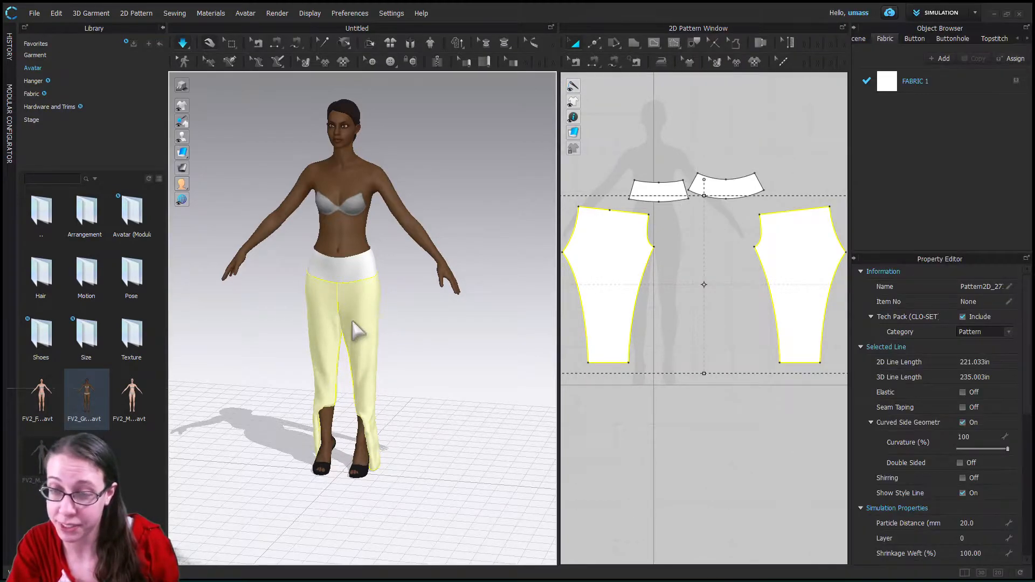
right_click(366, 333)
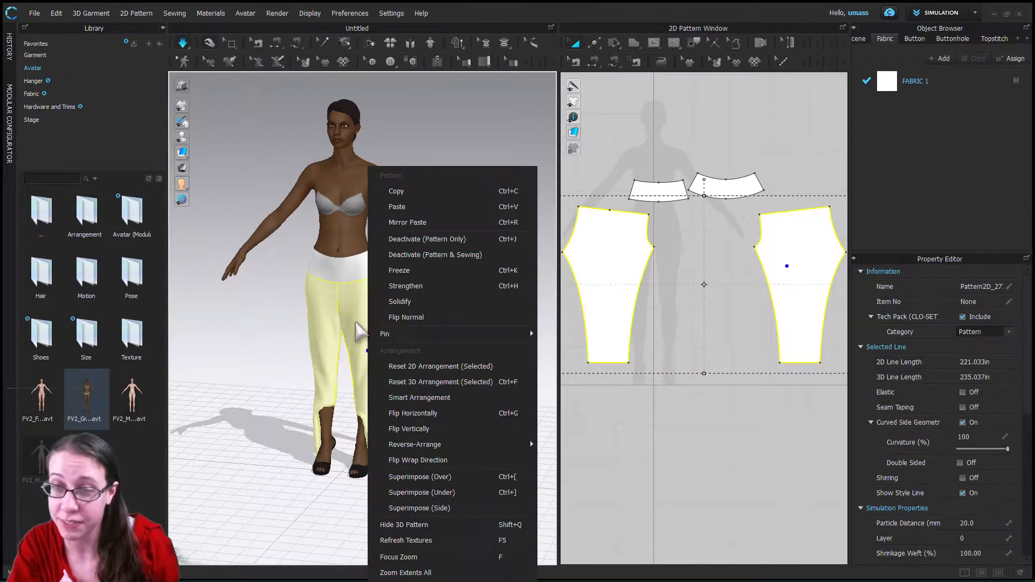
click(417, 384)
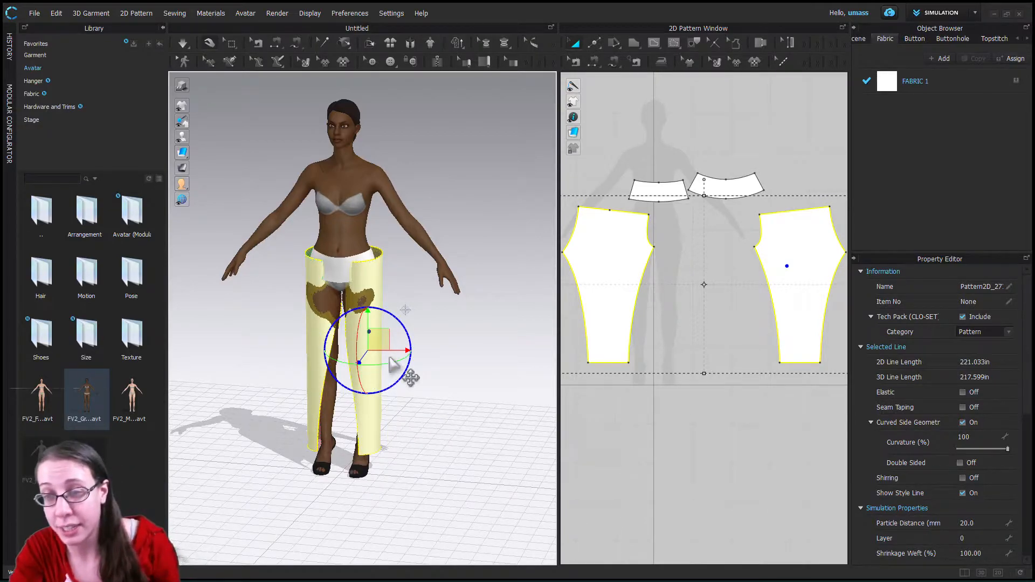
Step: Try rotating both leg pieces together in 3D, undo it, and try rotating only the left leg piece
drag(404, 330, 404, 335)
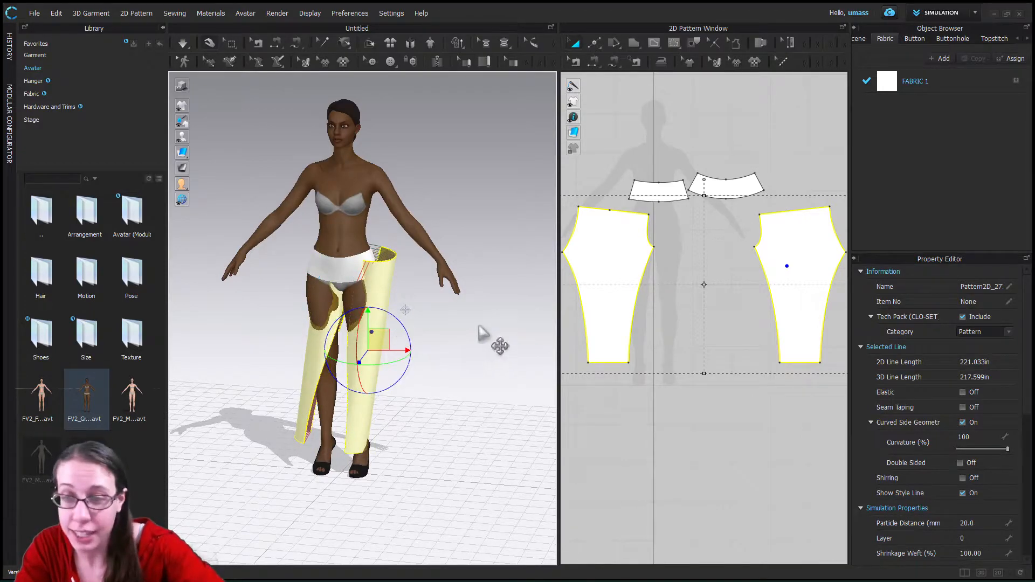
key(ctrl+z)
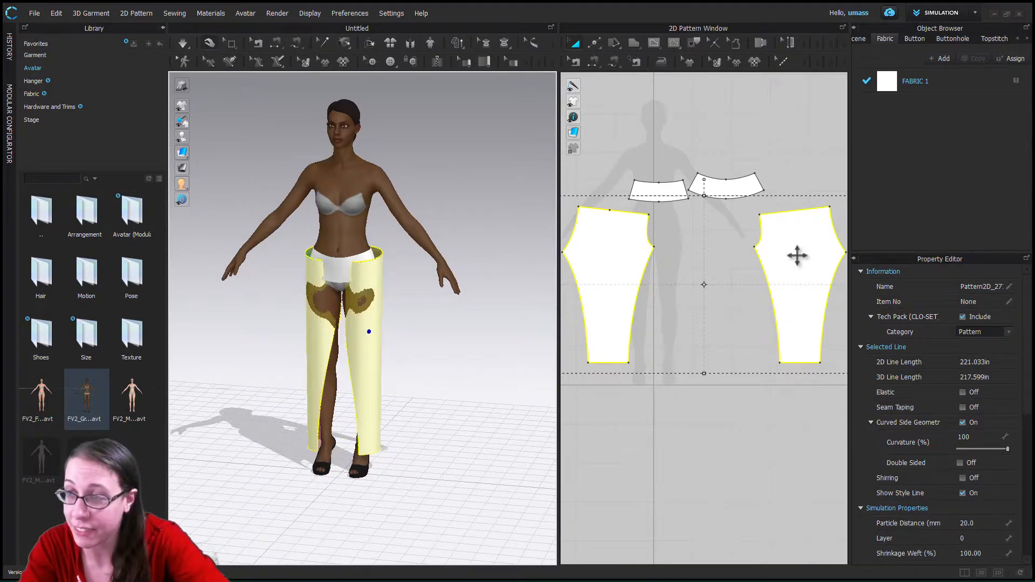
click(455, 347)
click(376, 343)
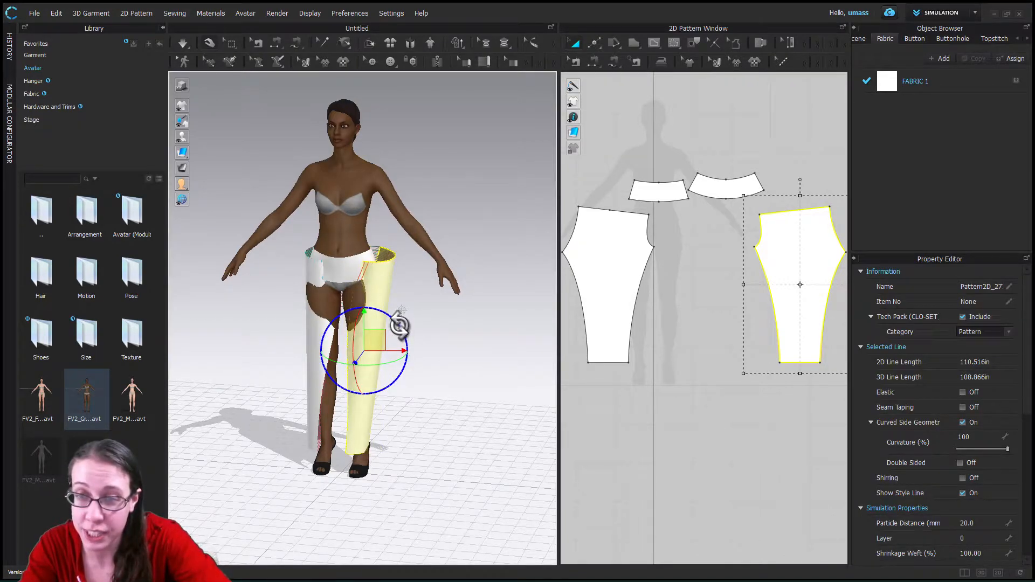
right_drag(452, 423, 396, 355)
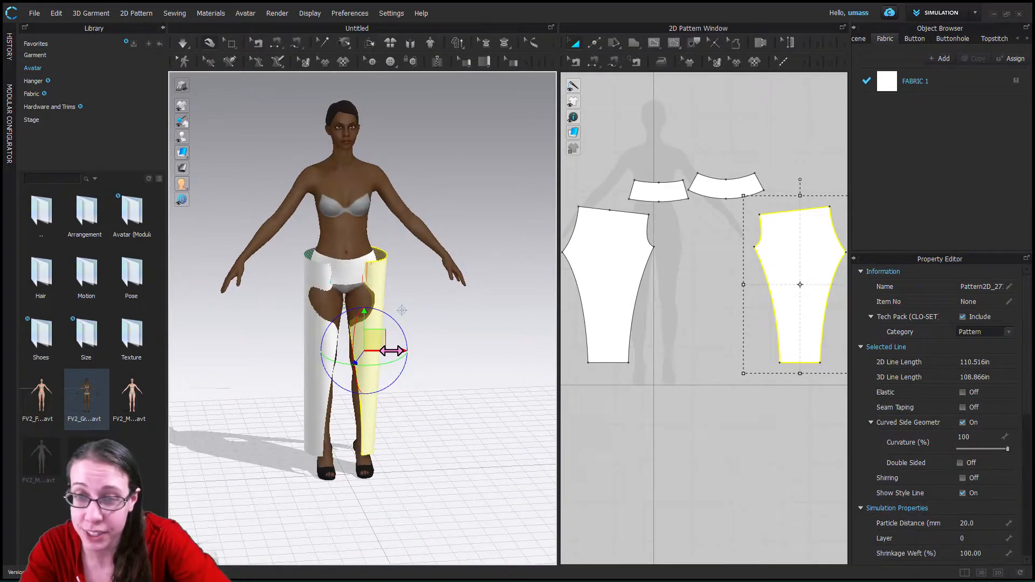
right_drag(427, 393, 396, 329)
drag(397, 330, 397, 329)
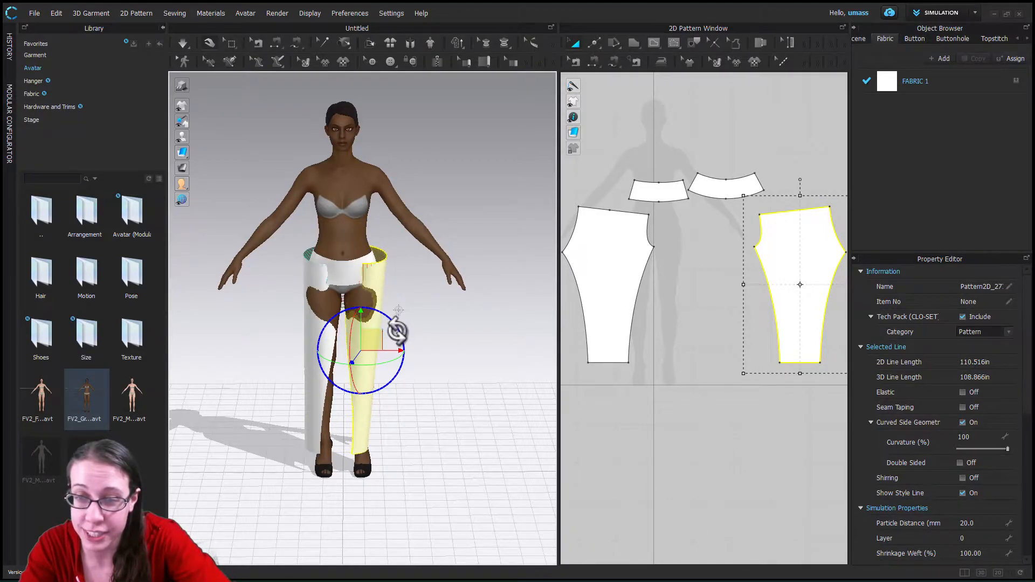
click(314, 382)
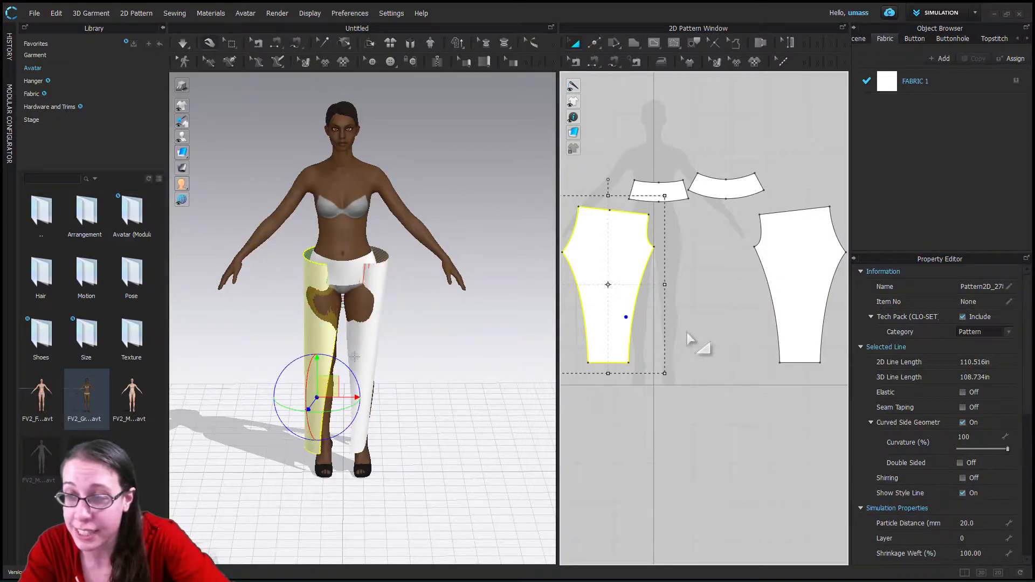
click(662, 347)
middle_drag(667, 348, 707, 350)
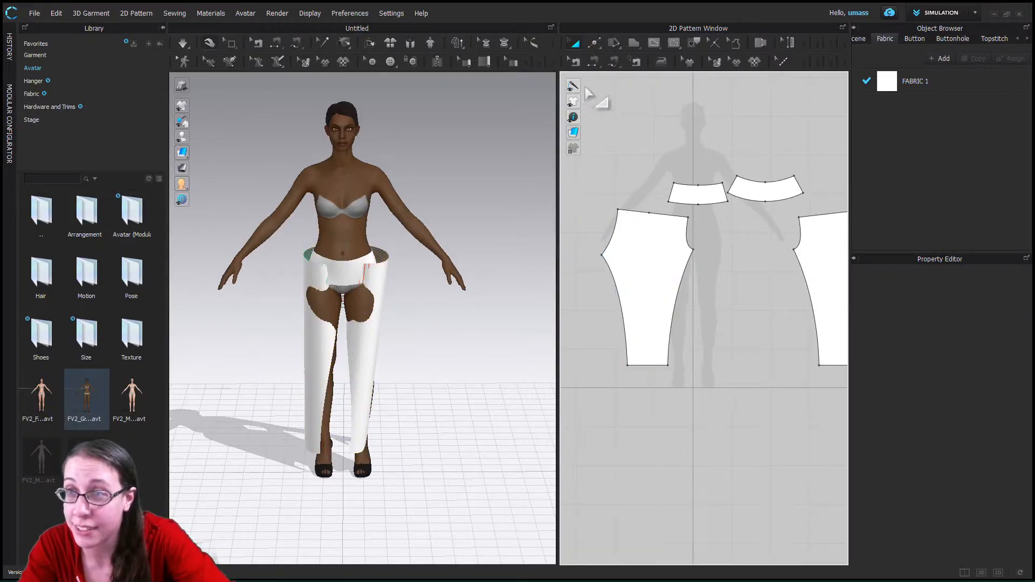
Step: Delete the inseam sewing that joins the two side edges of the left leg piece below the crotch
click(576, 62)
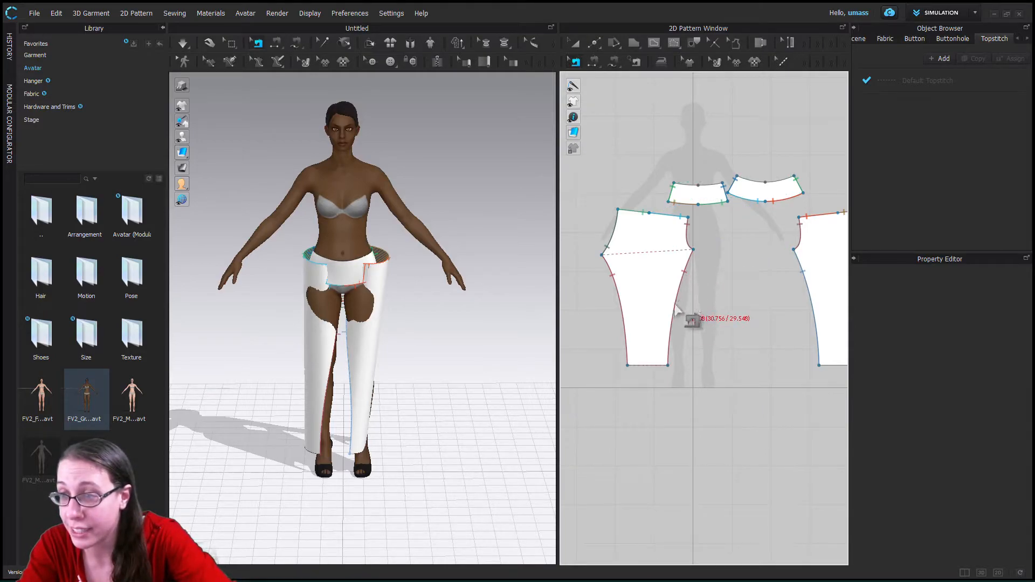
click(670, 347)
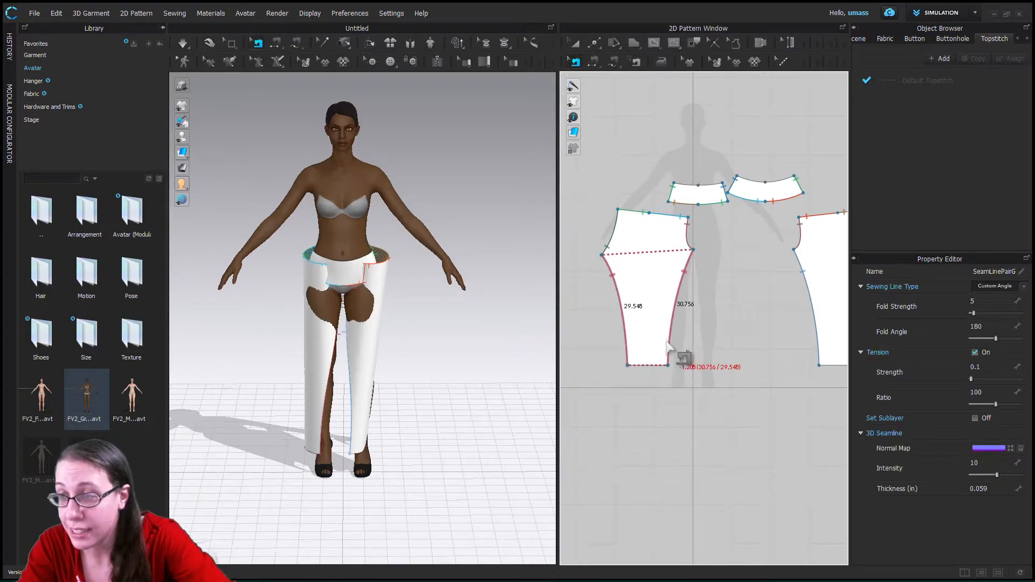
right_click(670, 346)
click(705, 392)
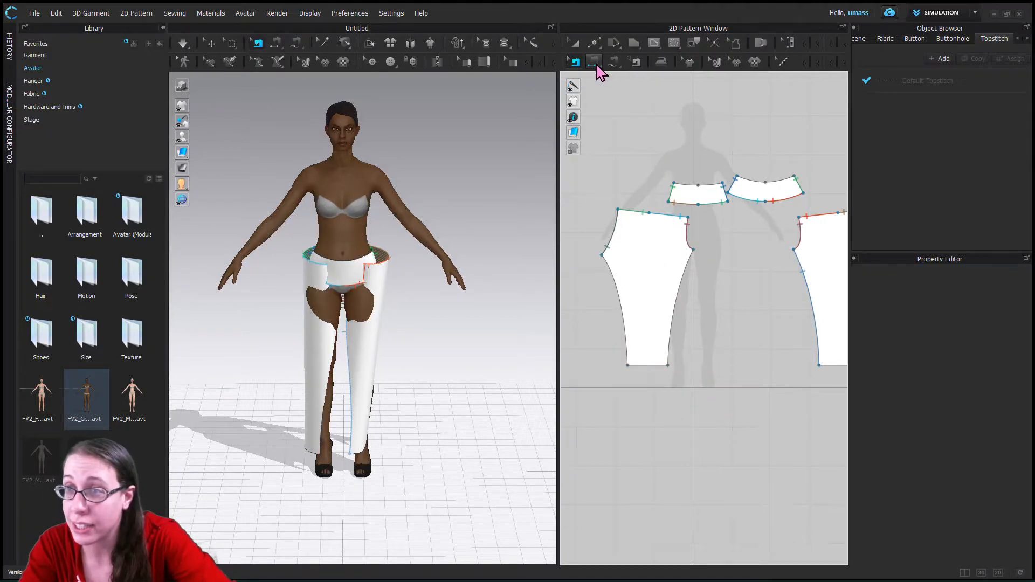
Step: Free-sew only the upper part of the left leg piece's inseam, about 14 in down from the crotch points, and simulate the garment
click(615, 62)
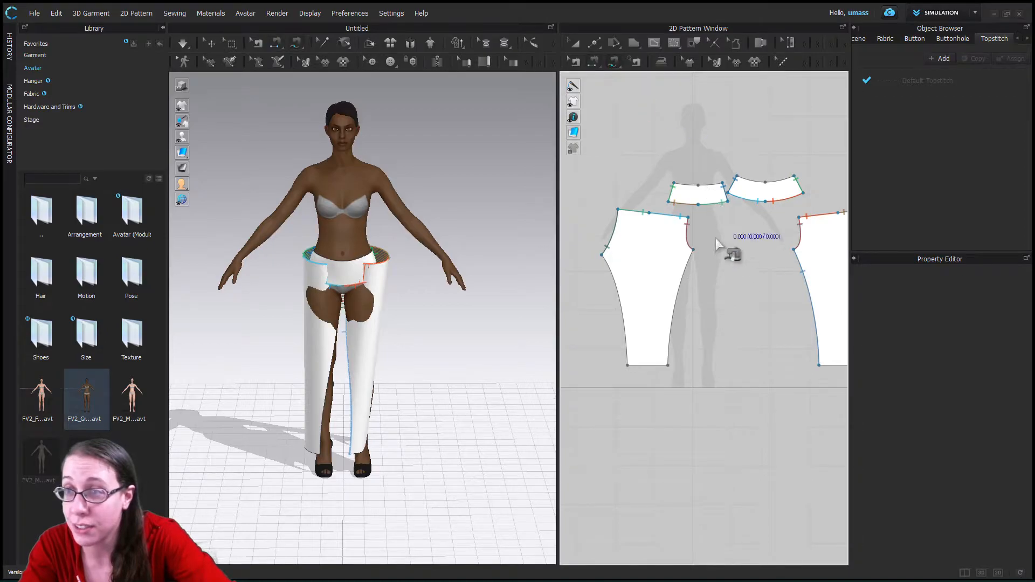
click(676, 304)
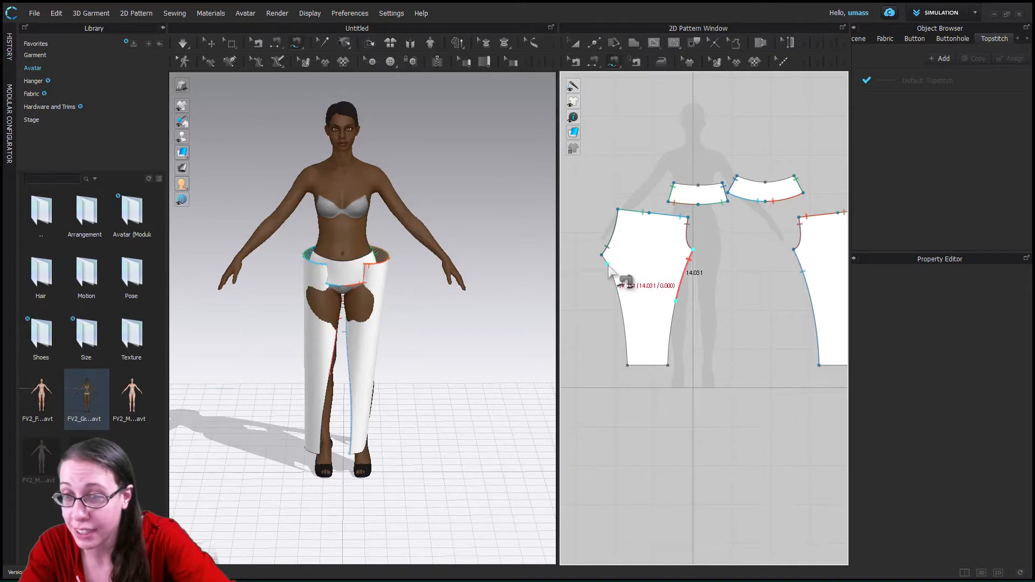
click(602, 255)
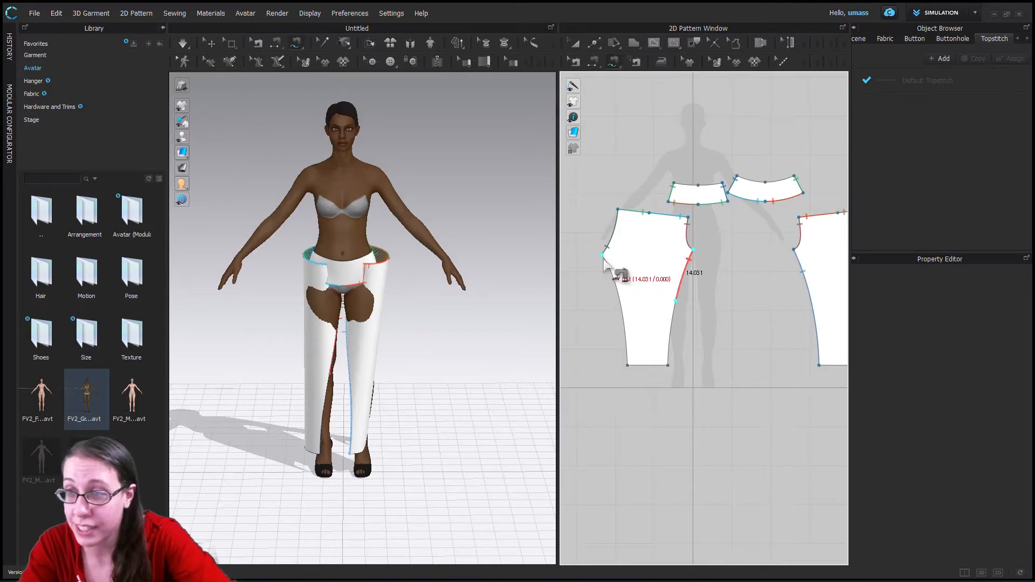
click(621, 306)
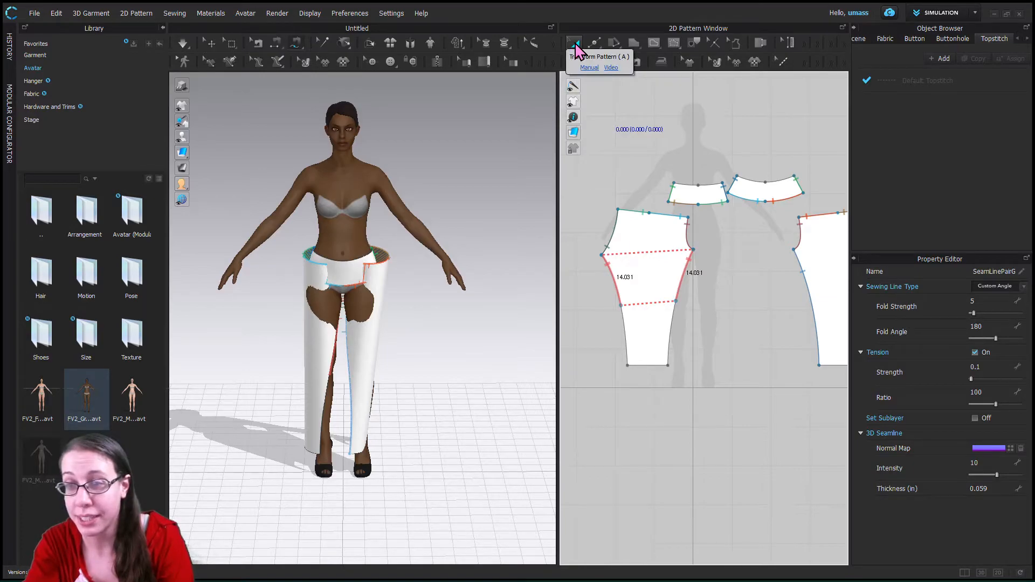
key(a)
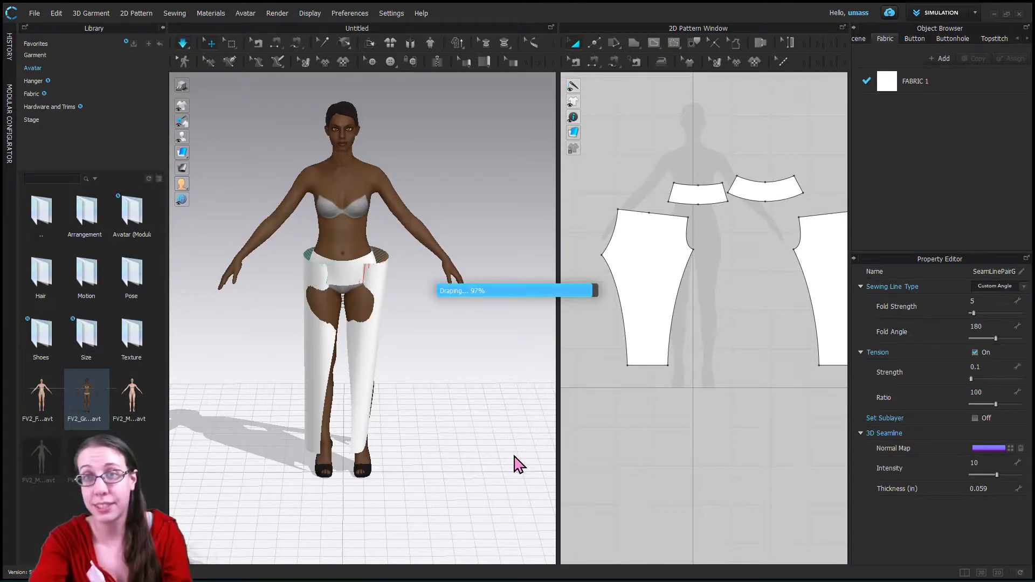
key(space)
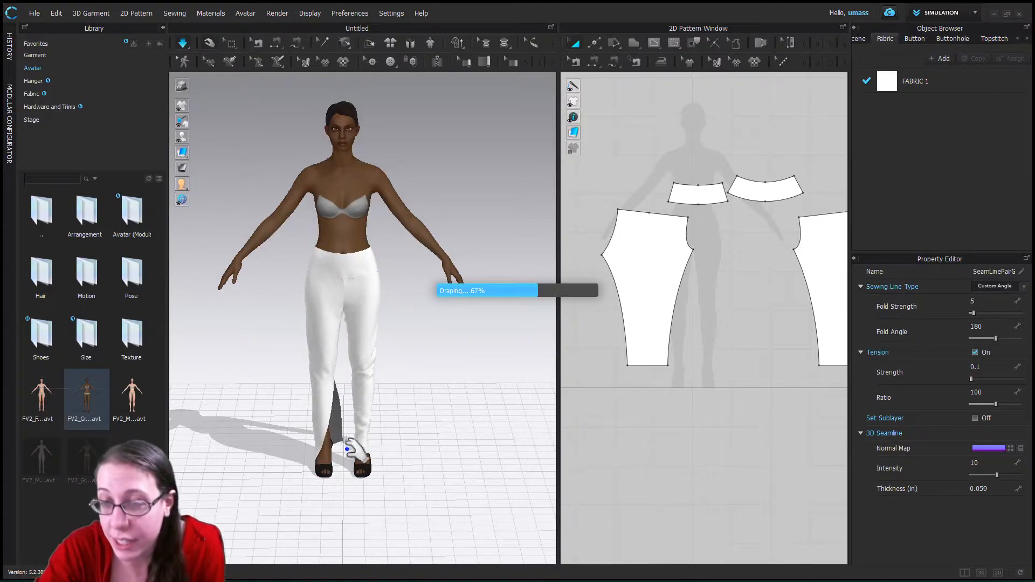
right_drag(419, 451, 358, 503)
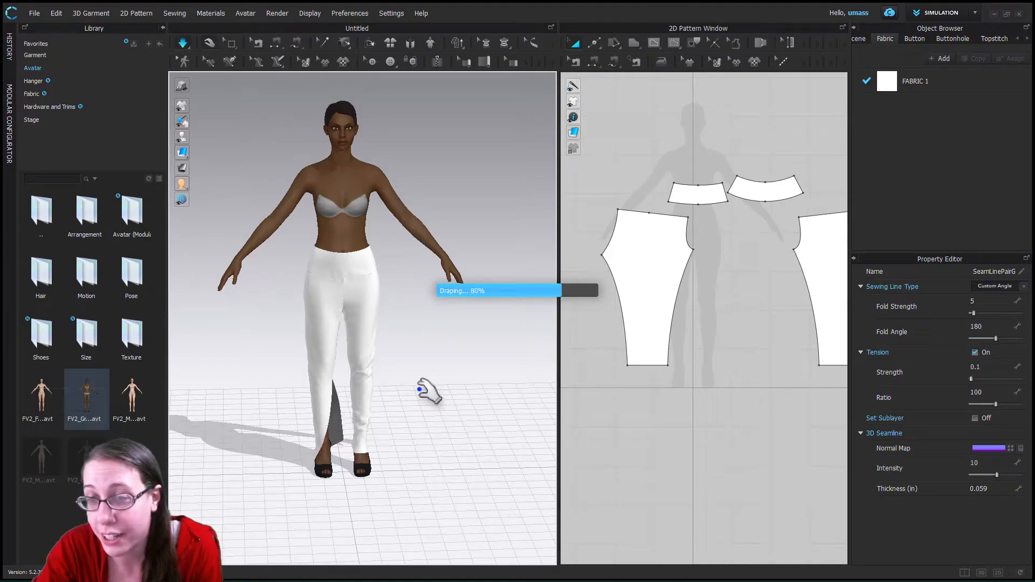
Step: Free-sew the remaining lower inseam of the left leg piece down to the hem and simulate the garment
click(613, 63)
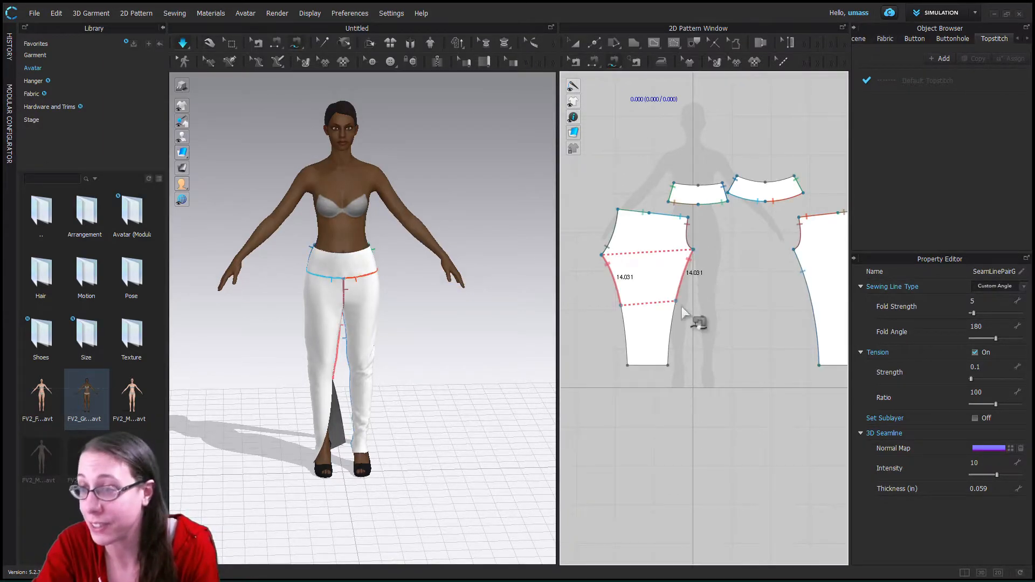
click(669, 368)
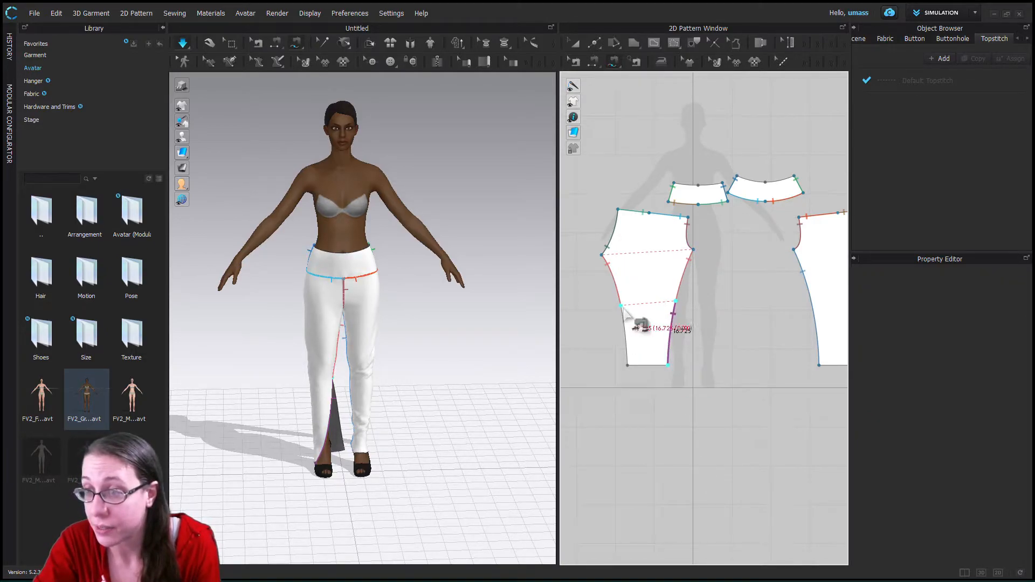
click(629, 366)
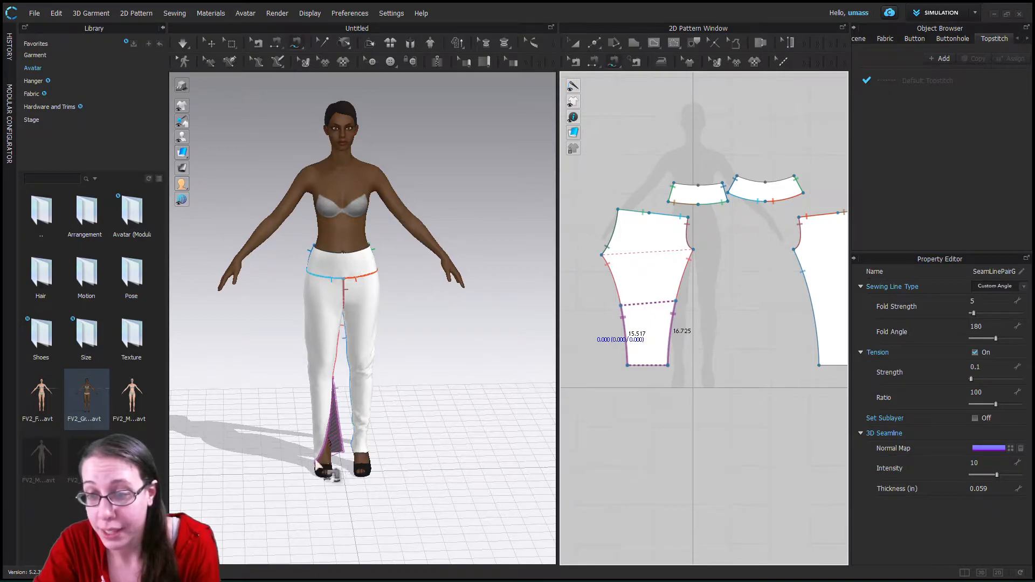
click(184, 44)
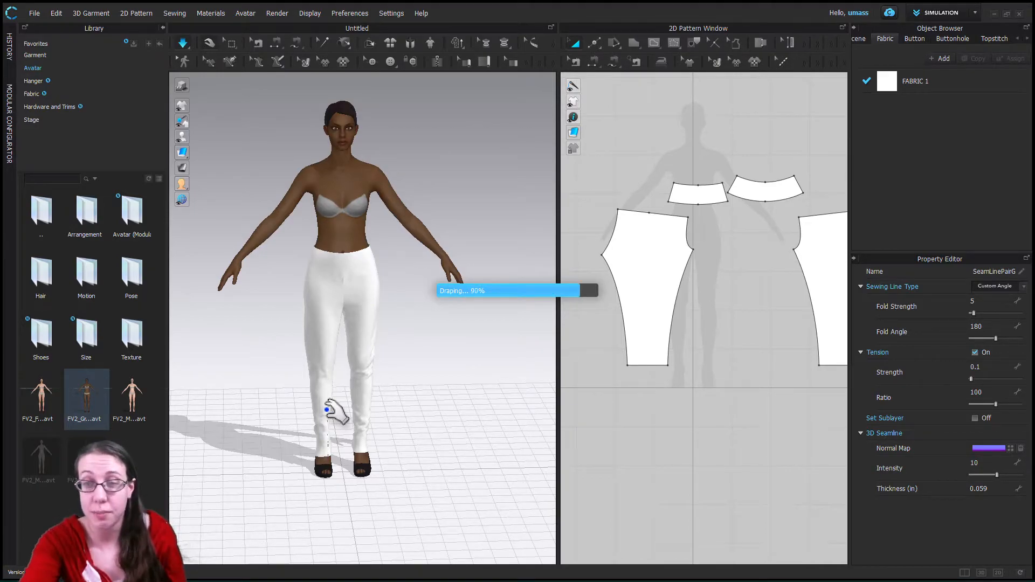
Step: Tug the lower part of both legs in 3D during the simulation to smooth the fabric, checking the drape from the back and front
right_drag(363, 490, 300, 449)
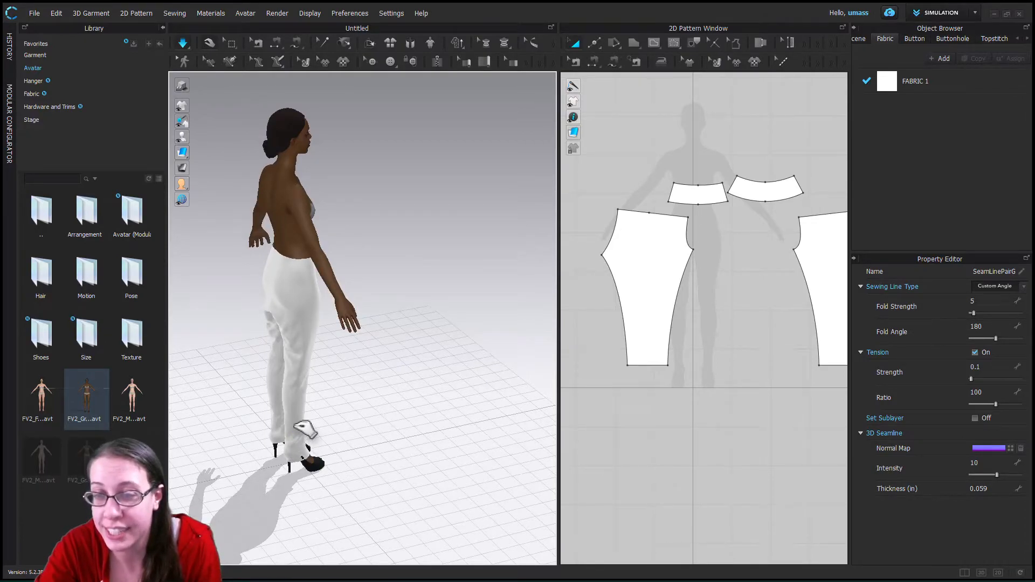
click(305, 430)
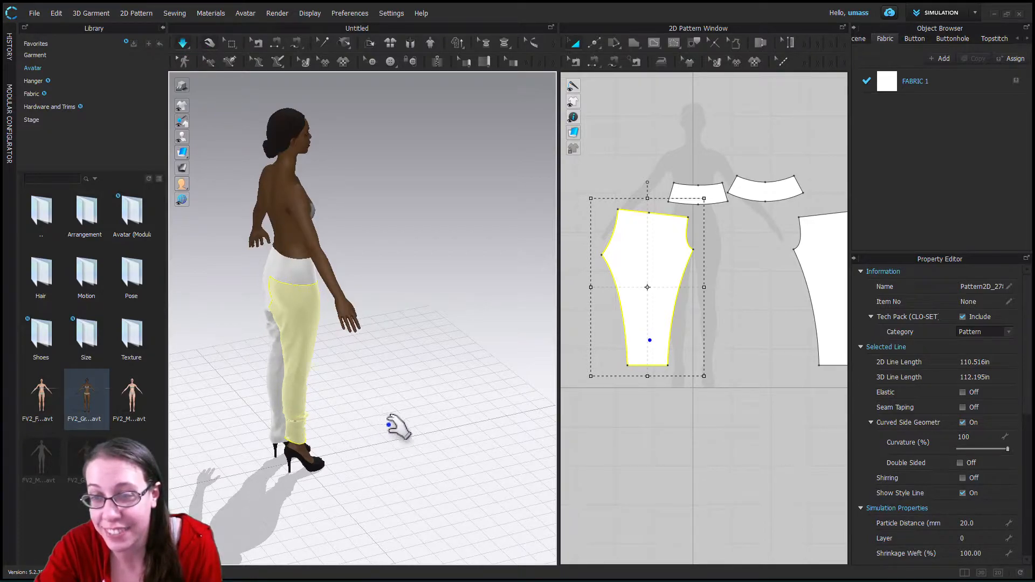
right_drag(428, 427, 448, 426)
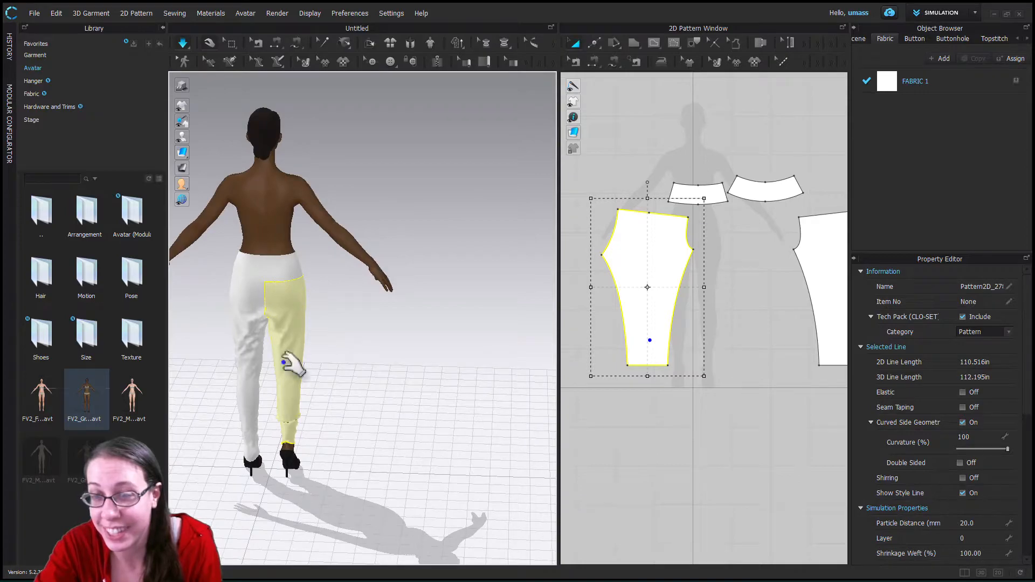
click(254, 409)
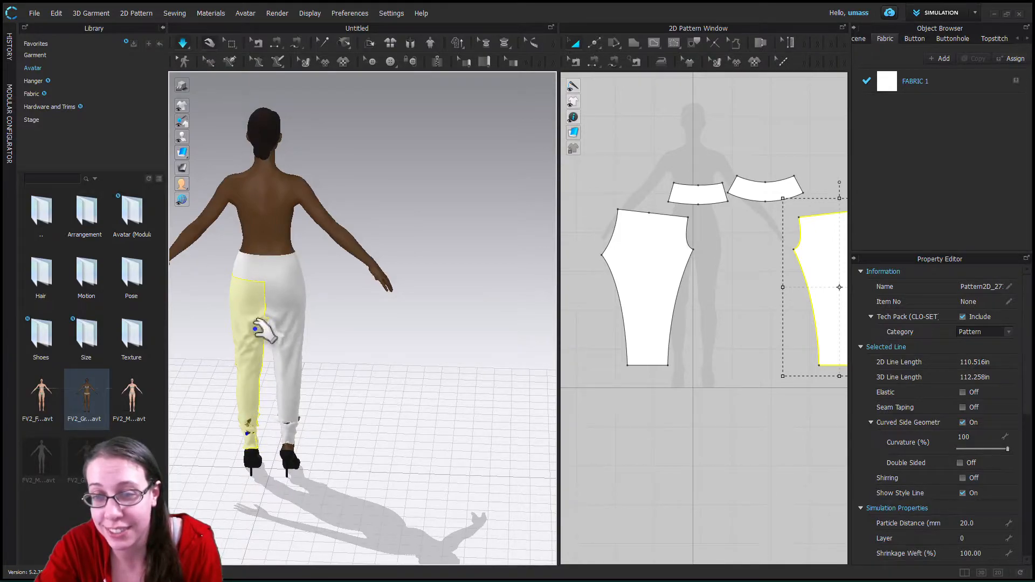
right_drag(354, 480, 554, 480)
right_drag(429, 450, 282, 437)
right_drag(205, 444, 212, 436)
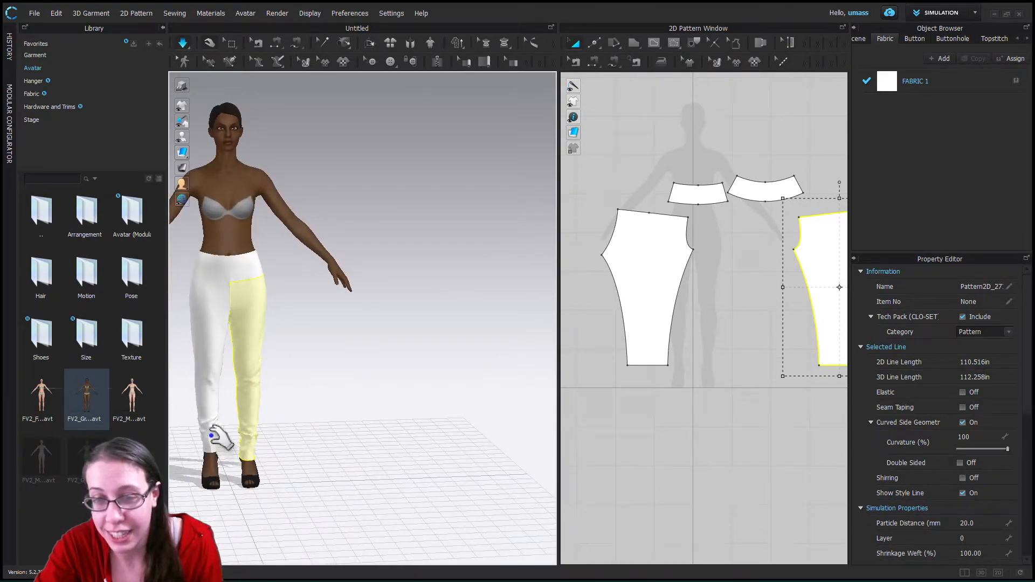
click(212, 436)
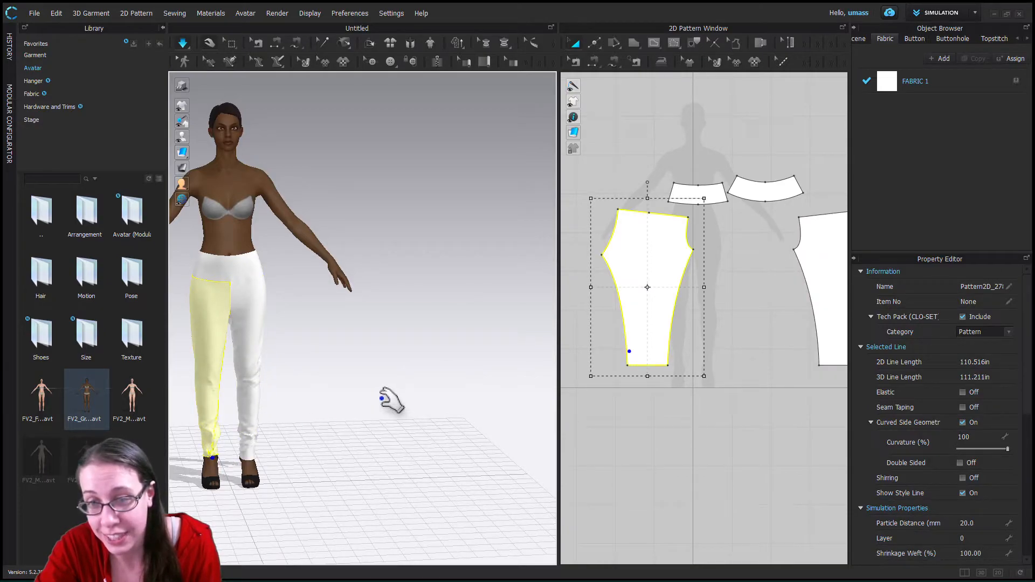
right_drag(358, 397, 296, 342)
middle_drag(420, 341, 403, 368)
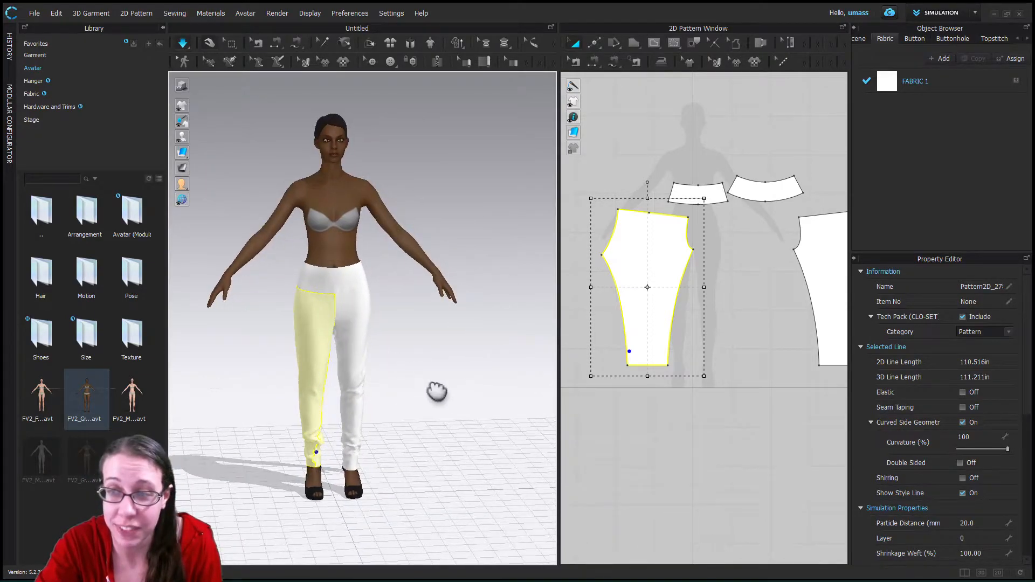
right_drag(421, 373, 410, 371)
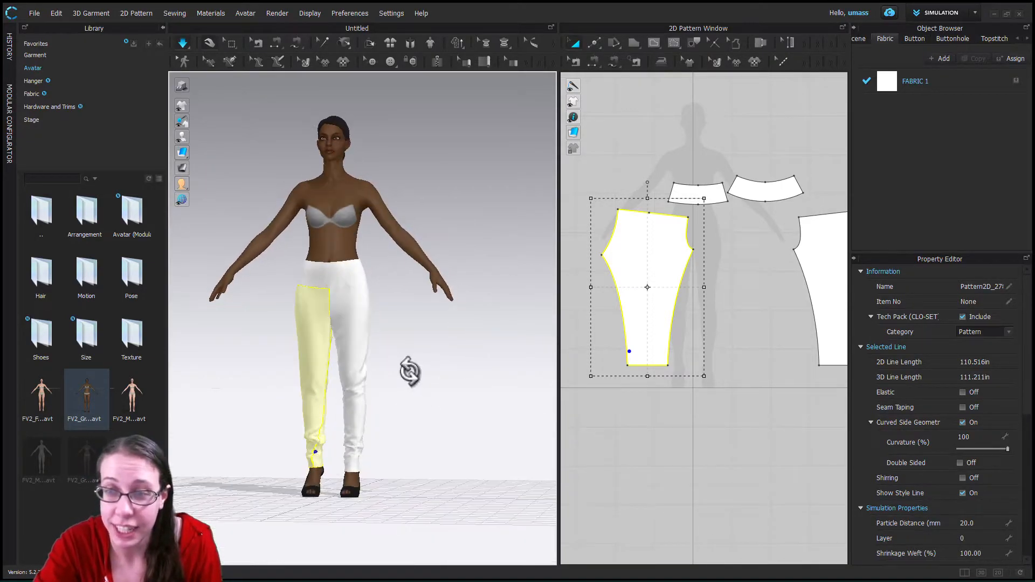
Step: Look through the Missy Curvy avatar sizes and apply a larger size from the other US ASTM Missy folder to the avatar
double_click(88, 337)
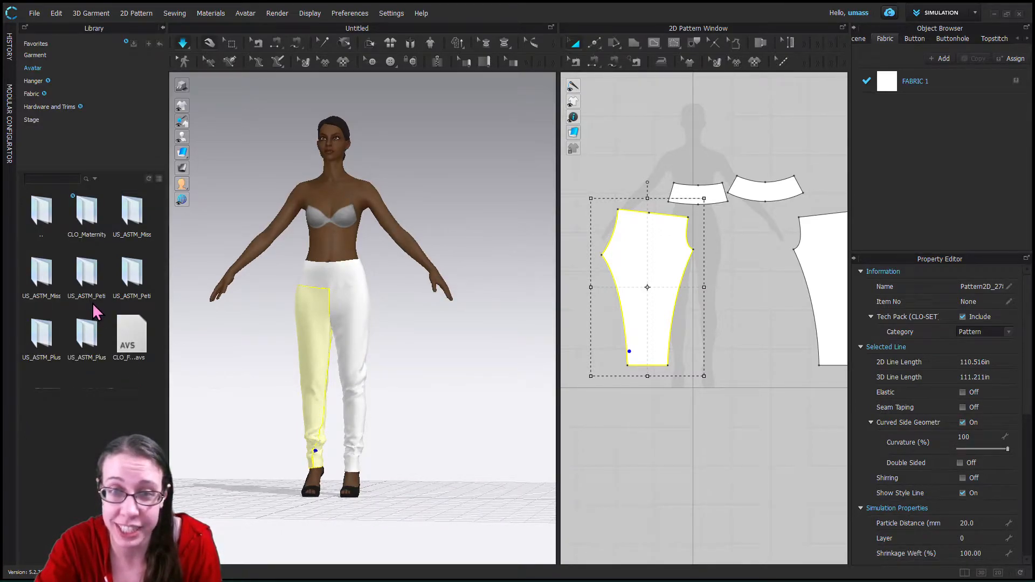
double_click(135, 212)
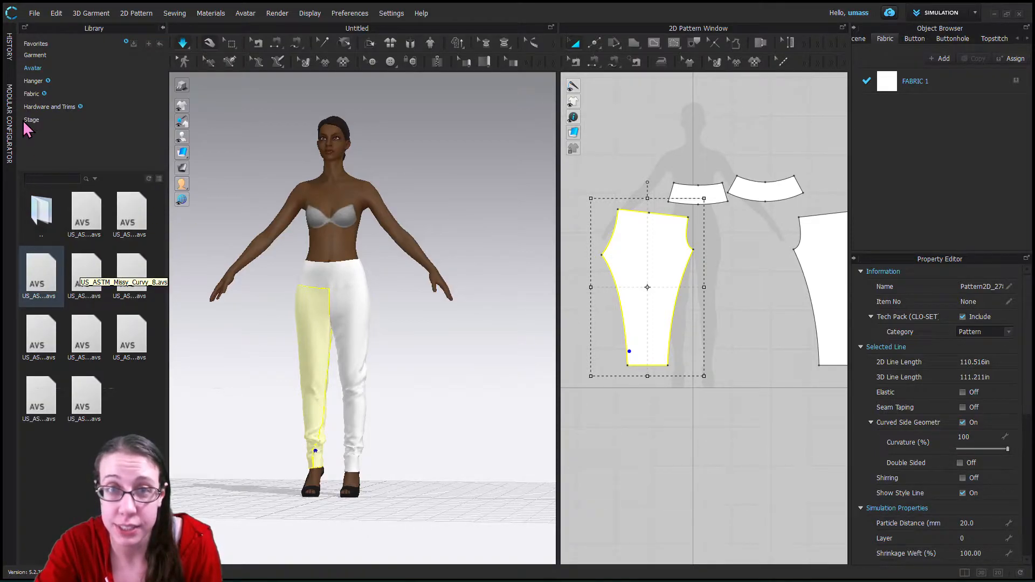
double_click(42, 219)
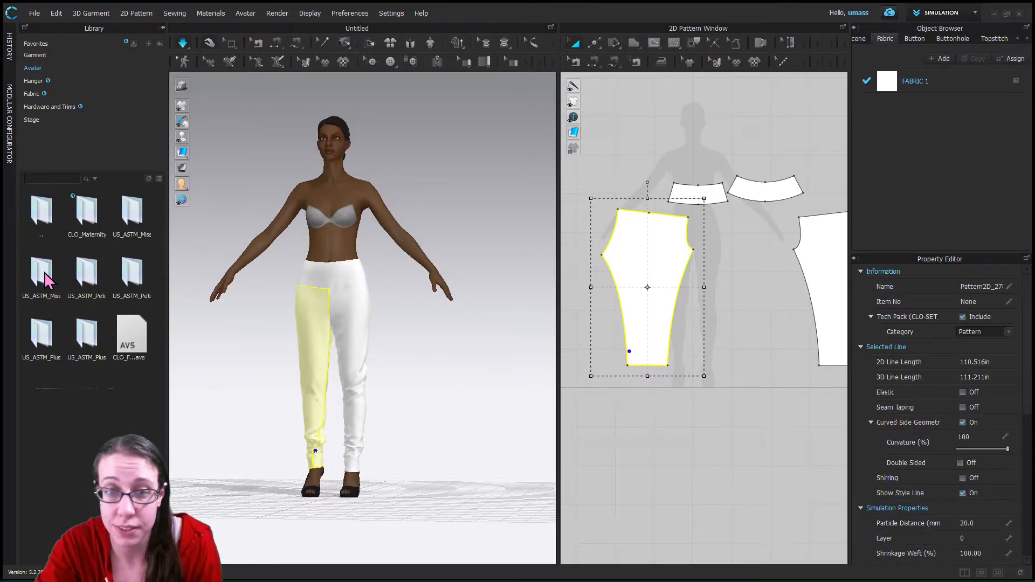
double_click(43, 275)
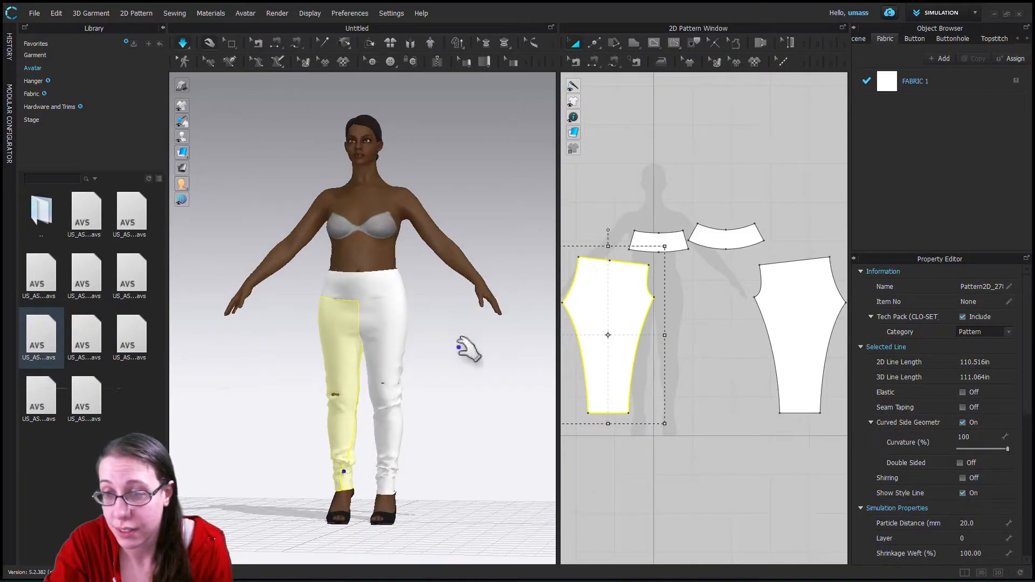
Step: Pull the back waistband up on the simulated leggings and check the fit from the front
right_drag(423, 342, 387, 298)
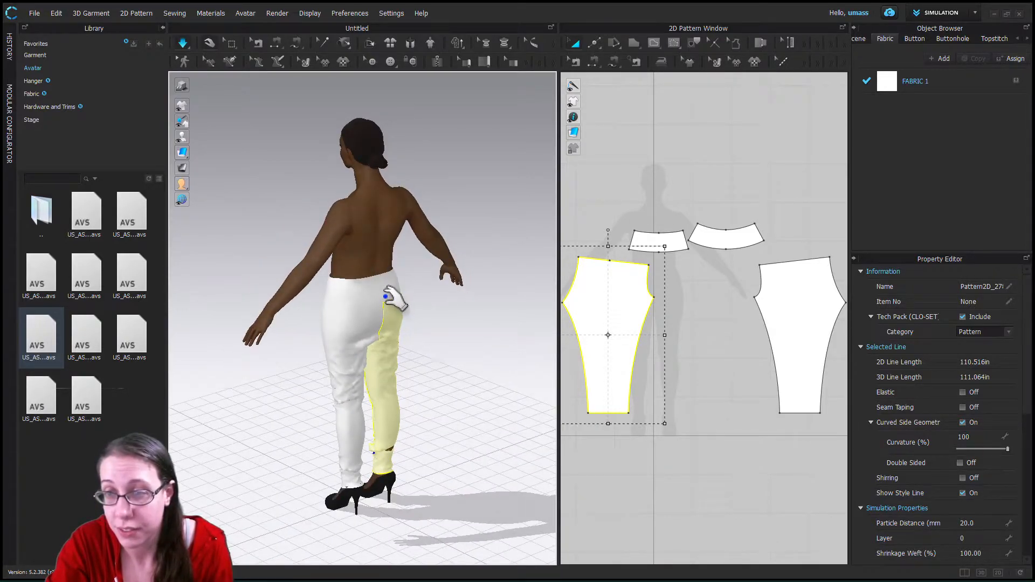
click(398, 276)
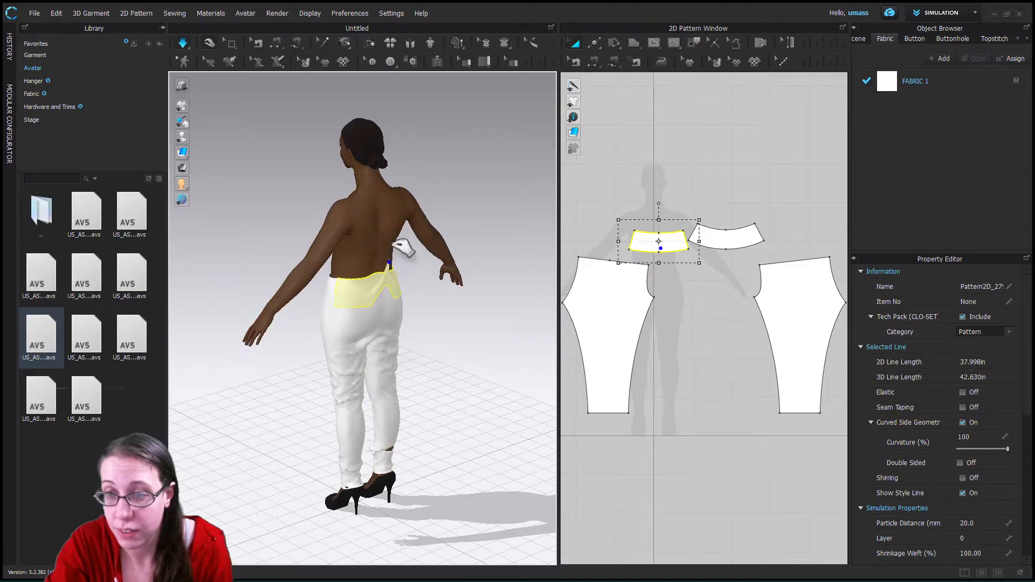
drag(407, 226, 405, 221)
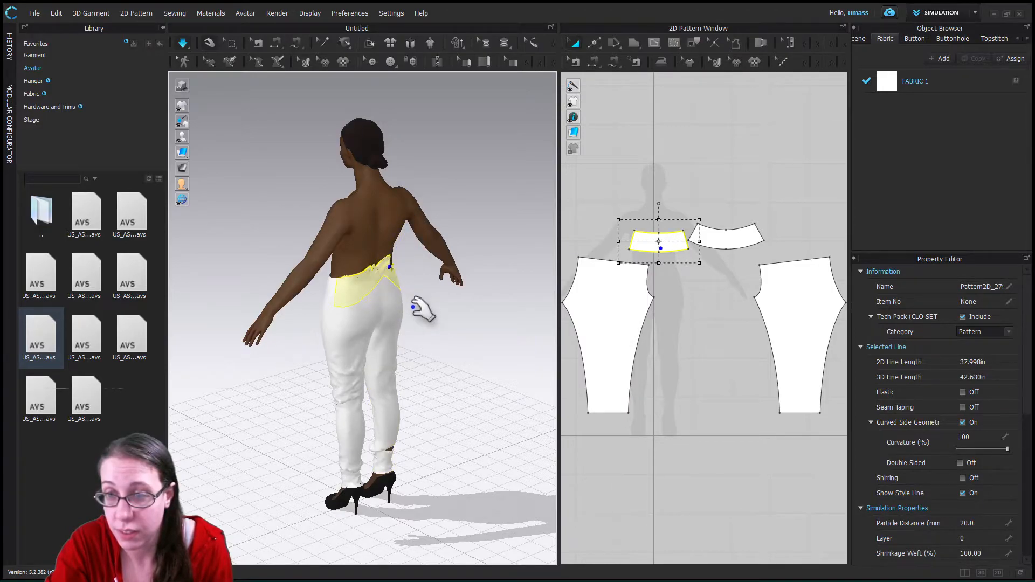
right_drag(336, 350, 374, 358)
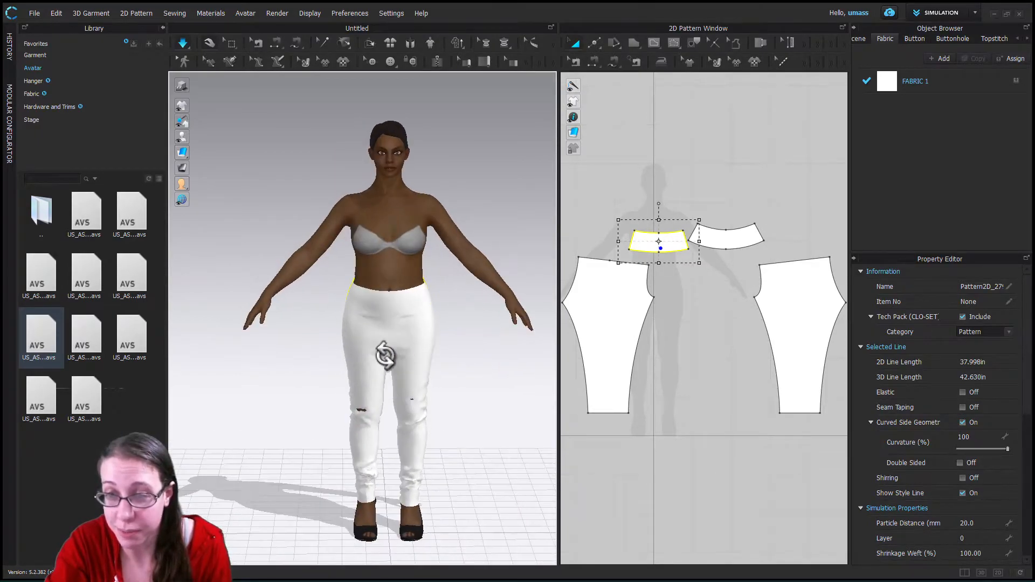
Step: Apply the next avatar size from the same folder and pull the simulated leggings up at both hips
double_click(96, 353)
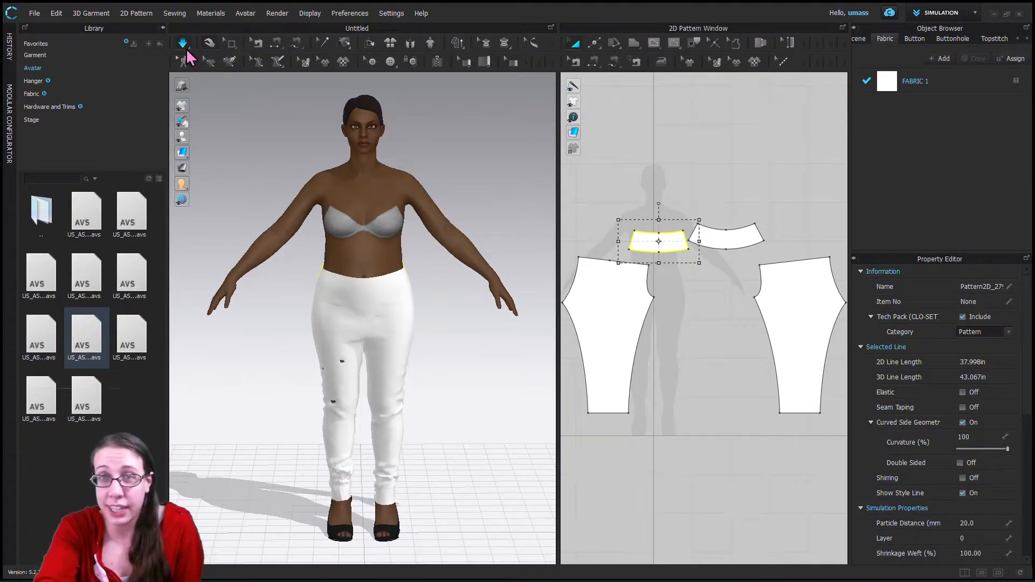
right_drag(421, 319, 334, 333)
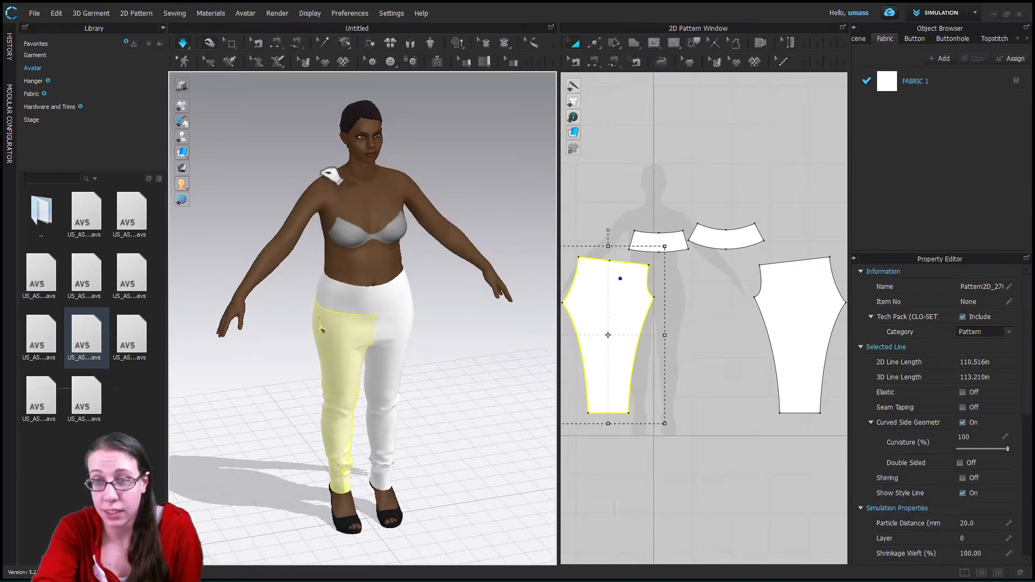
drag(330, 174, 344, 131)
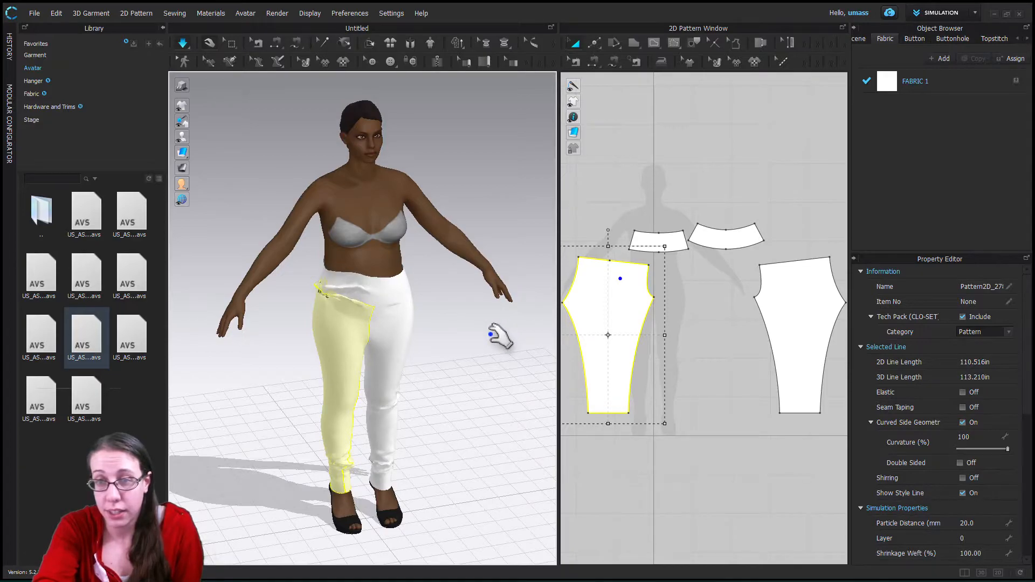
mouse_move(388, 330)
right_down()
mouse_move(411, 361)
mouse_move(389, 347)
right_up()
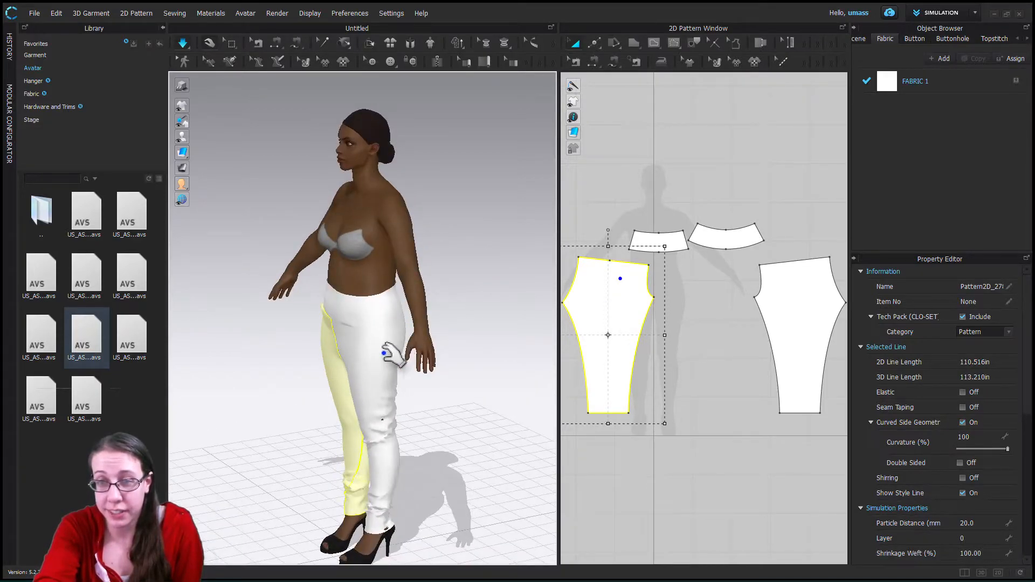
drag(397, 327, 462, 204)
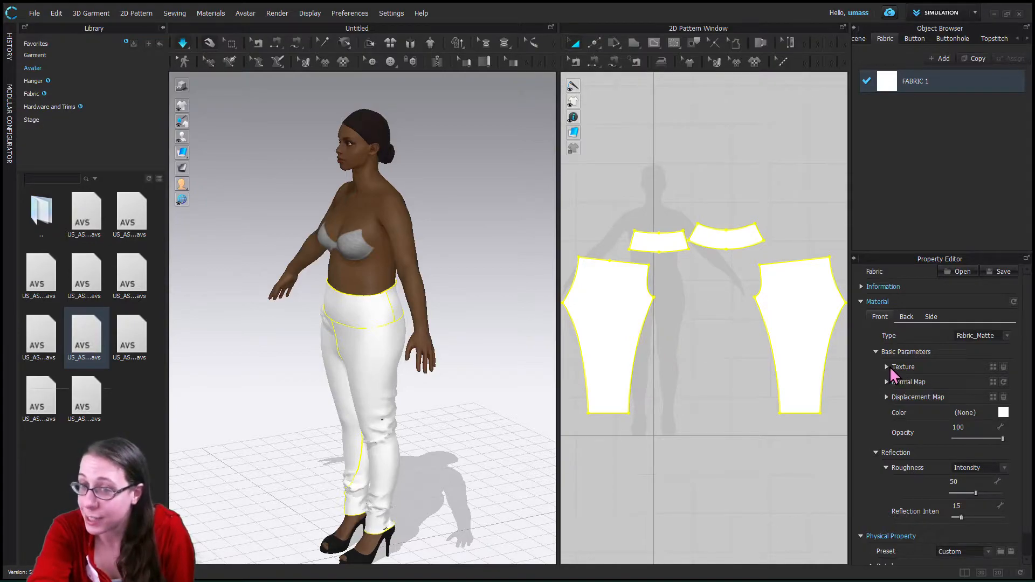
Step: Start choosing an image for the fabric's texture and look through the UMass Dartmouth folder for the print artwork
click(993, 367)
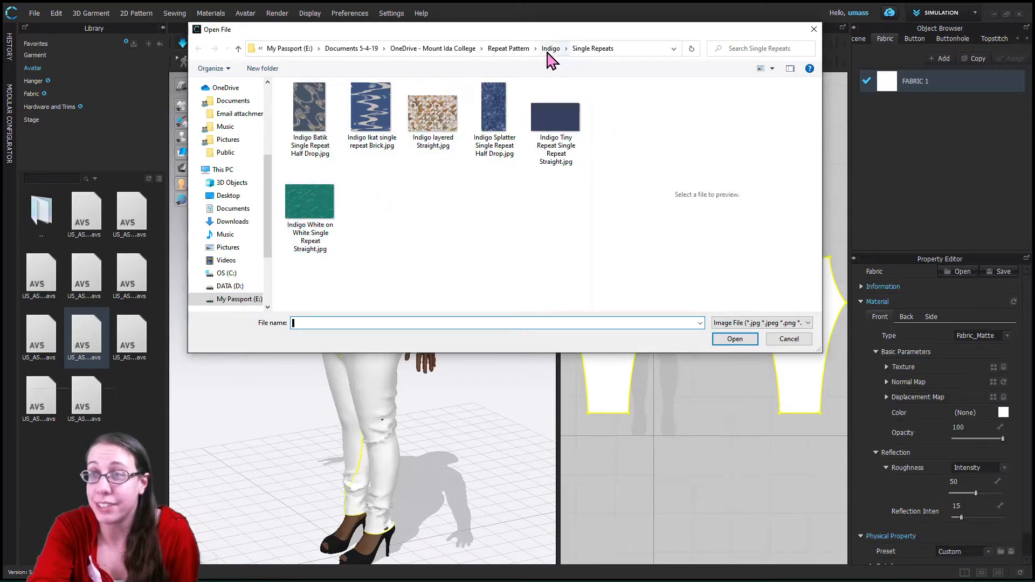
scroll(246, 189, up, 3)
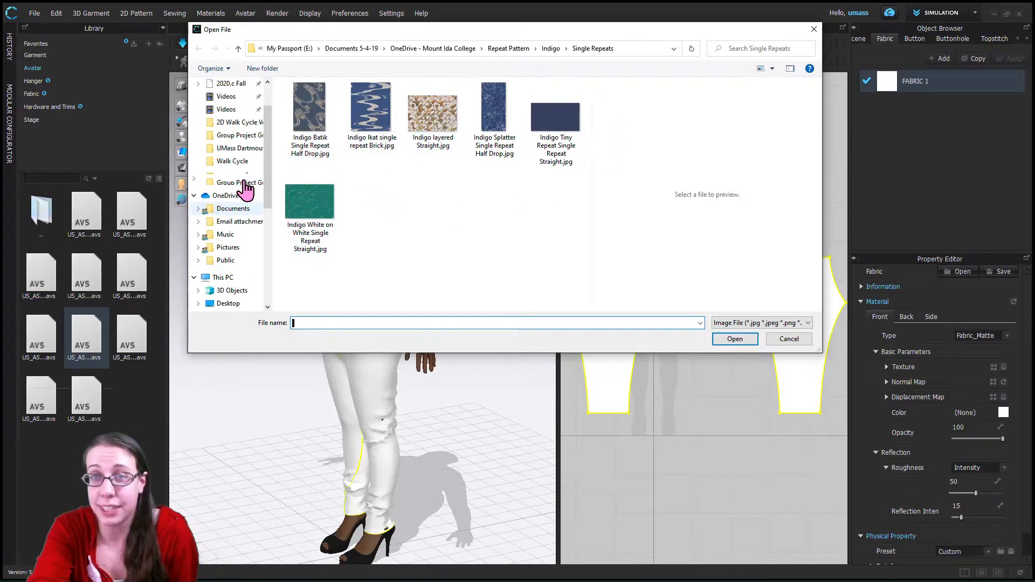
scroll(245, 189, up, 2)
click(237, 196)
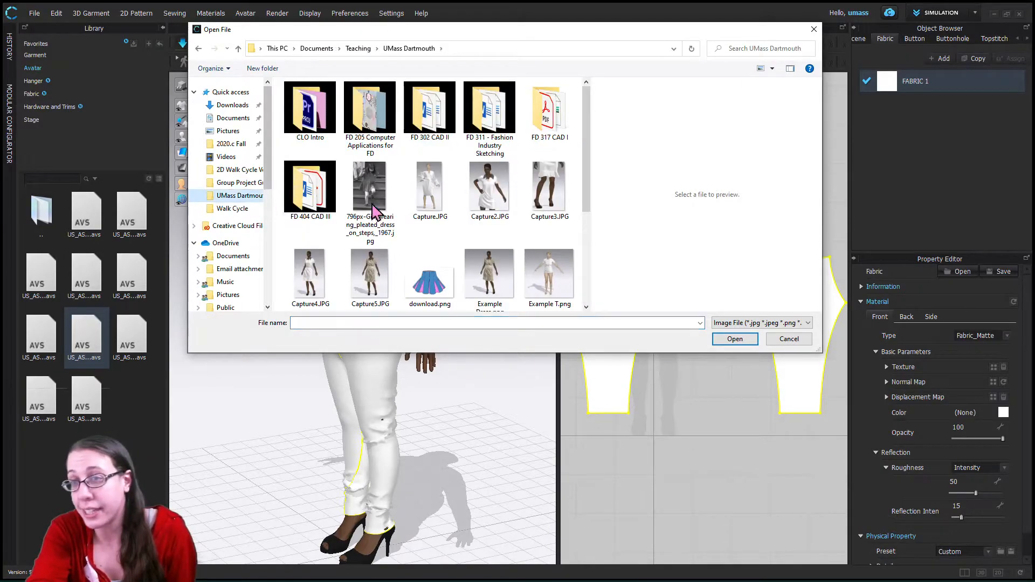
scroll(439, 224, down, 3)
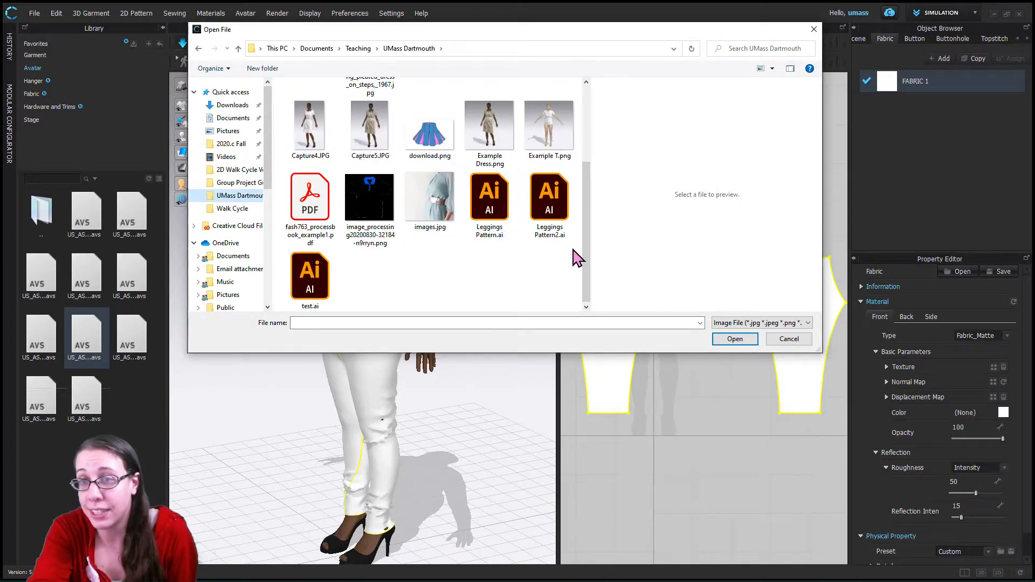
mouse_move(588, 267)
mouse_down()
mouse_move(585, 186)
mouse_move(589, 264)
mouse_up()
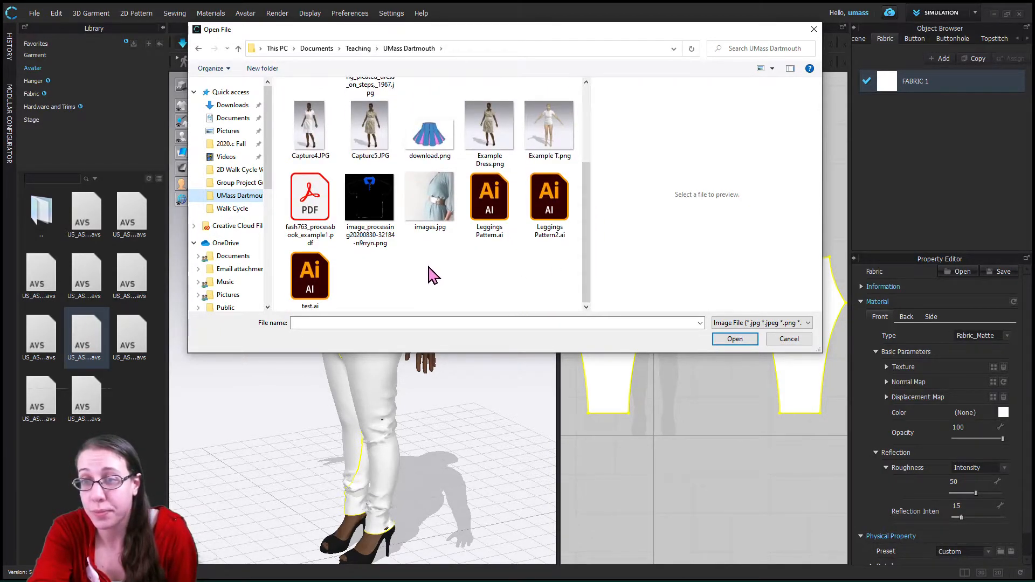
scroll(434, 276, up, 3)
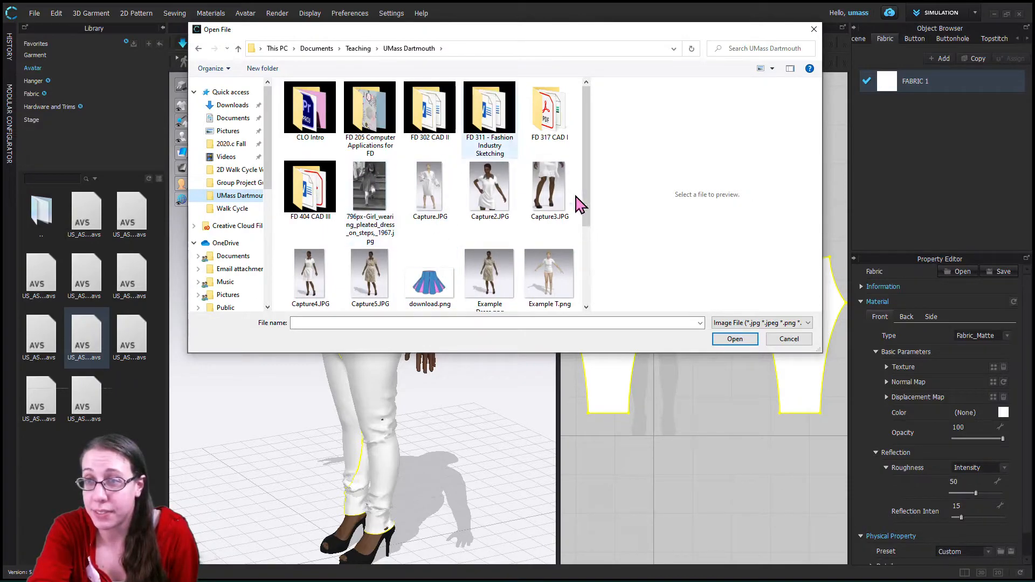
drag(589, 232, 587, 270)
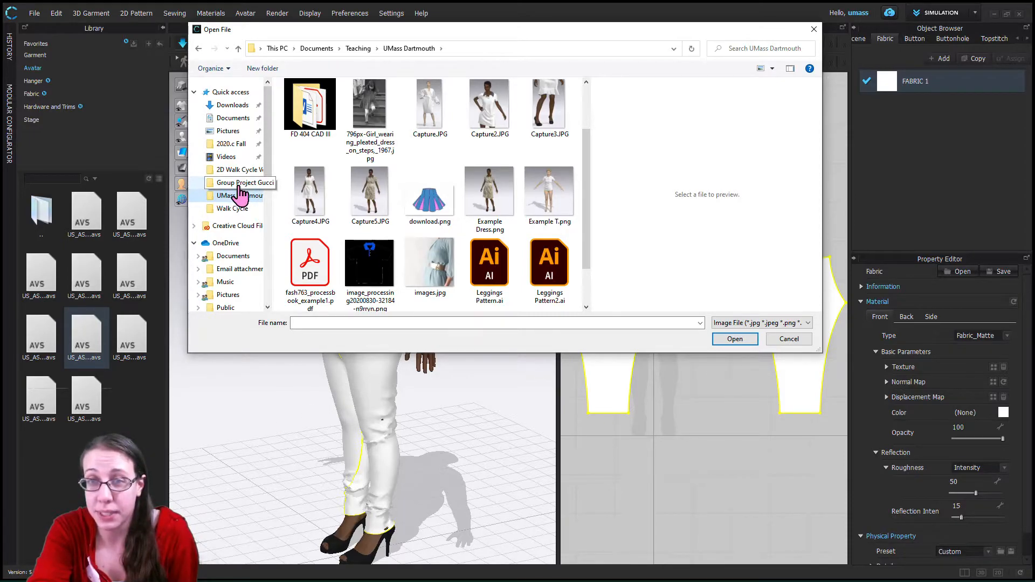
Step: Load Engineered project example-04.jpg from the MassArt folder inside Teaching as the fabric's texture
click(358, 49)
click(310, 113)
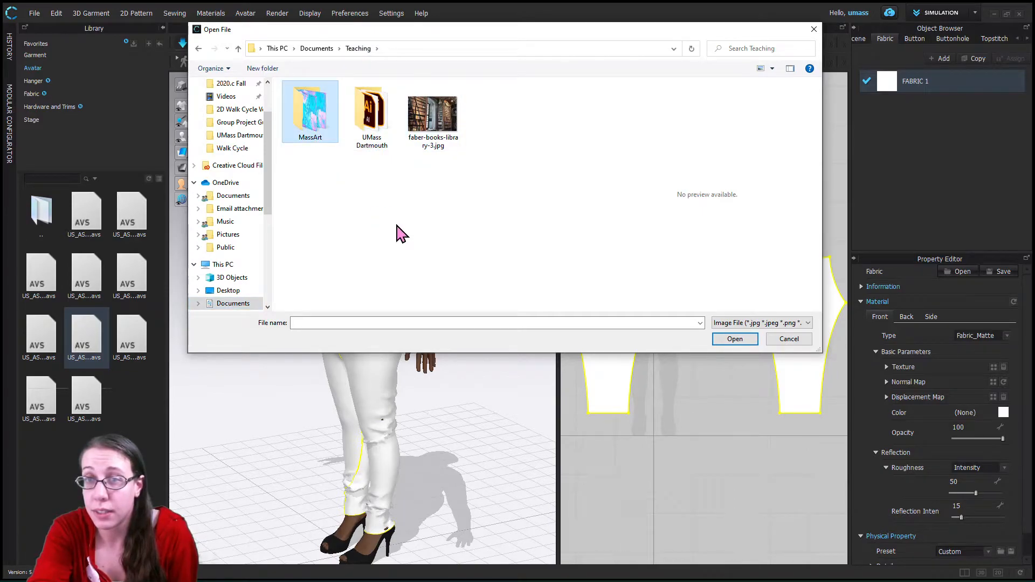
scroll(427, 225, up, 2)
drag(589, 142, 587, 150)
click(361, 170)
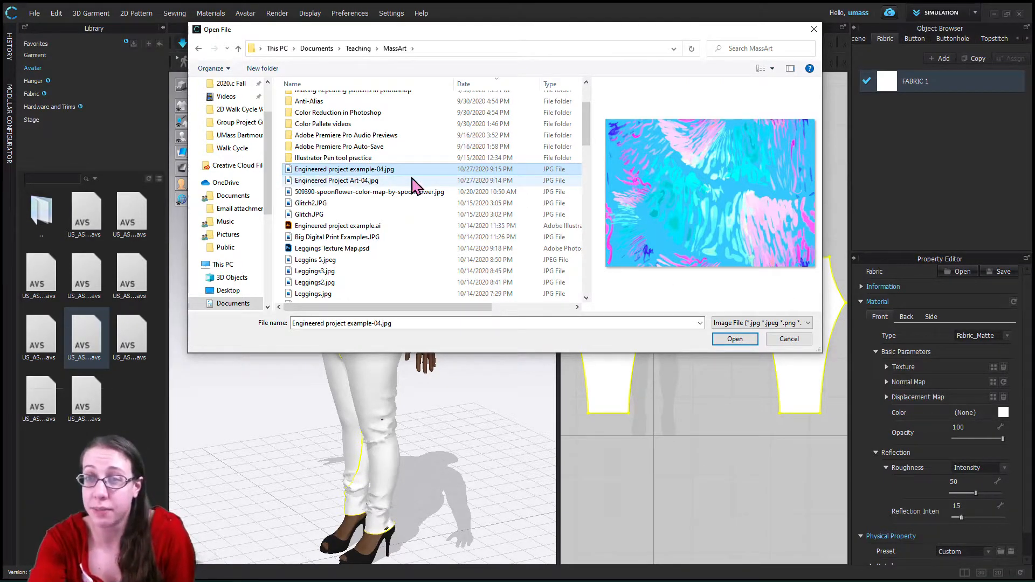
click(369, 181)
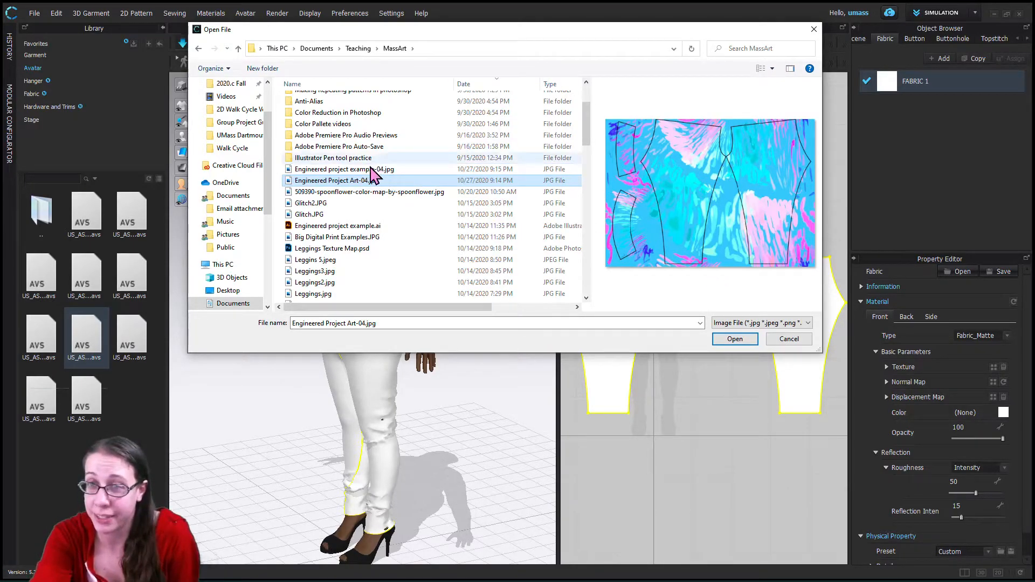
click(353, 172)
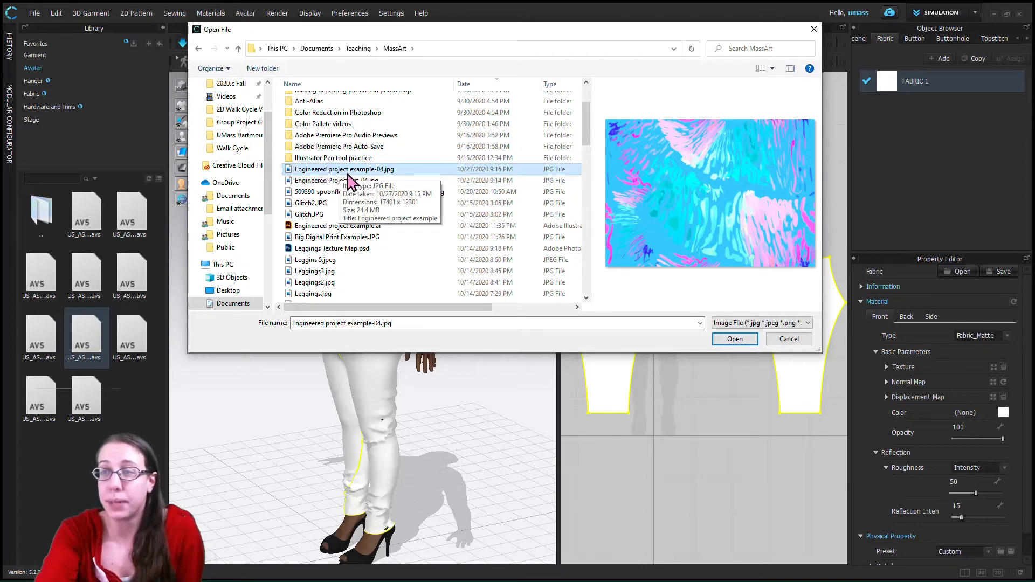
click(739, 340)
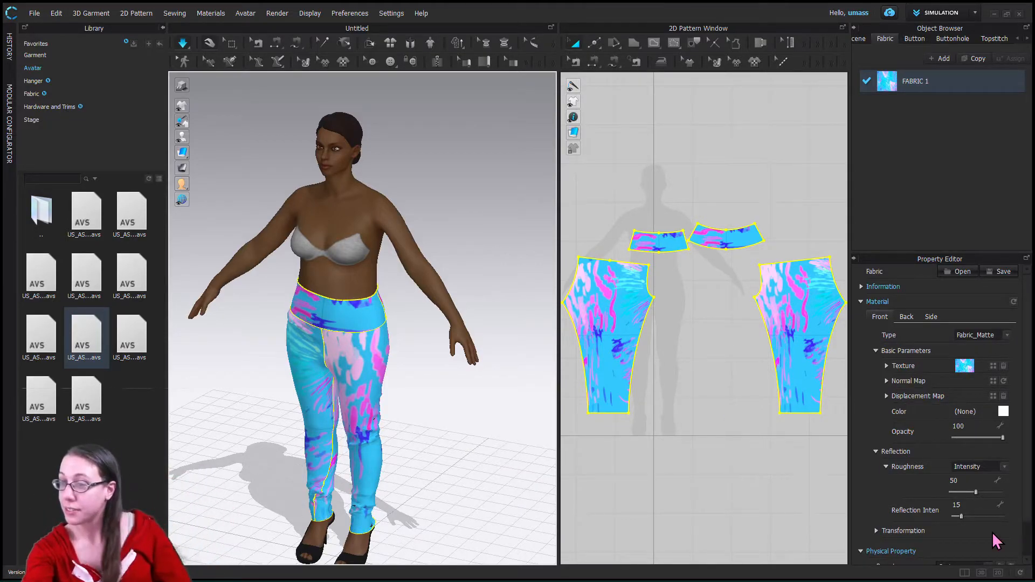
click(886, 366)
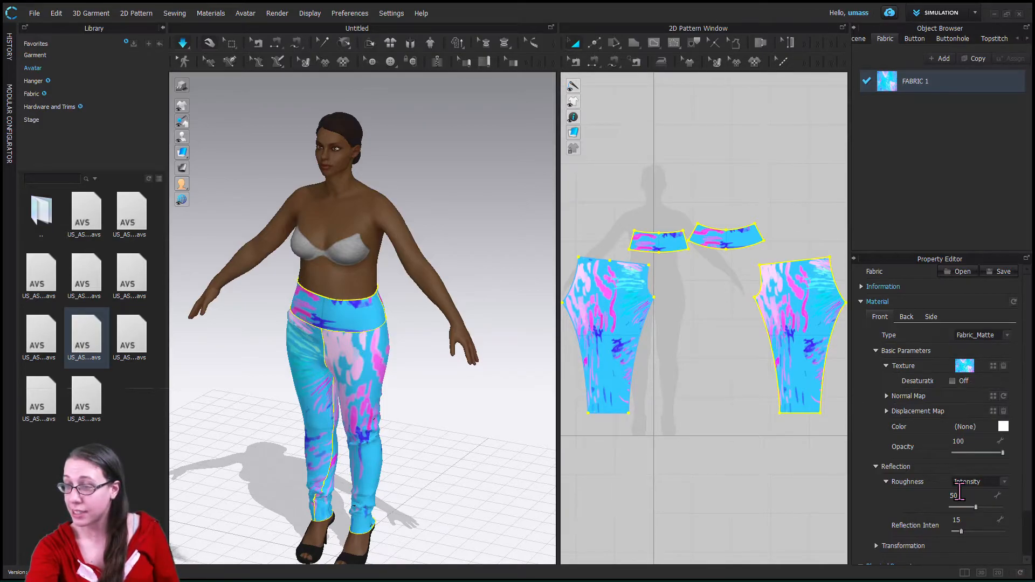
scroll(960, 495, down, 1)
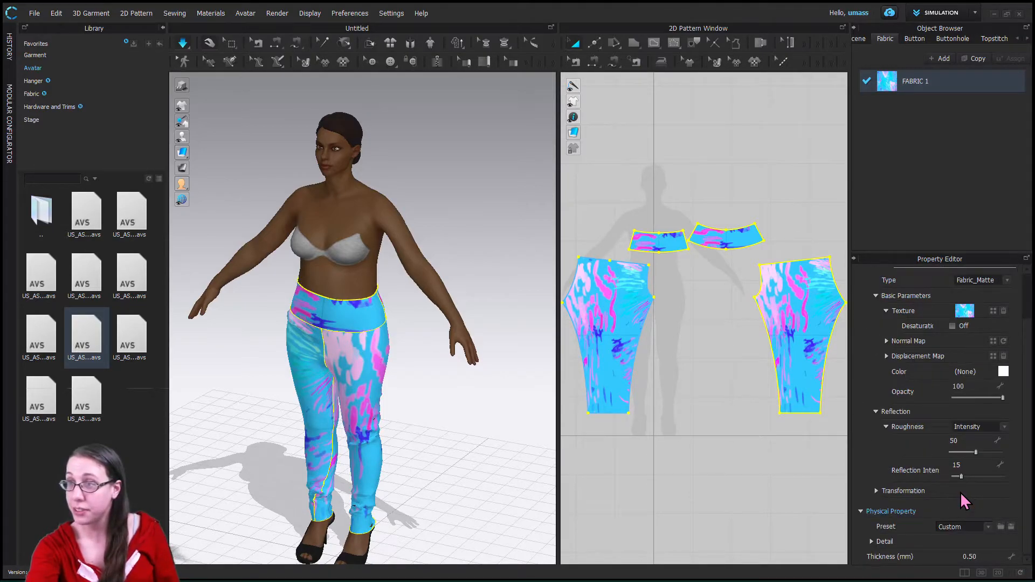
scroll(965, 499, up, 1)
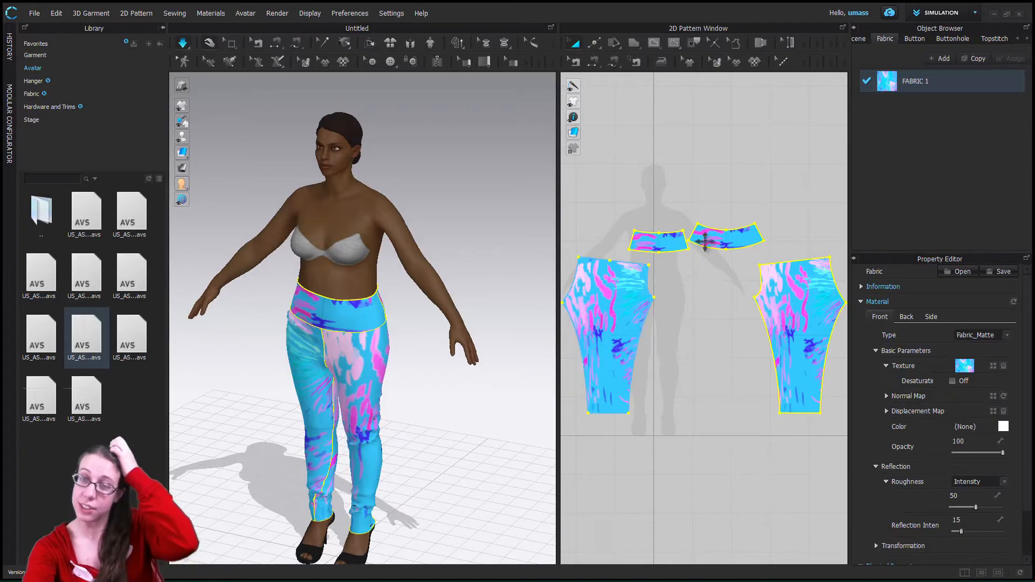
Step: Switch the workspace to Print Layout mode and view all the leggings pieces on the fabric roll
click(953, 17)
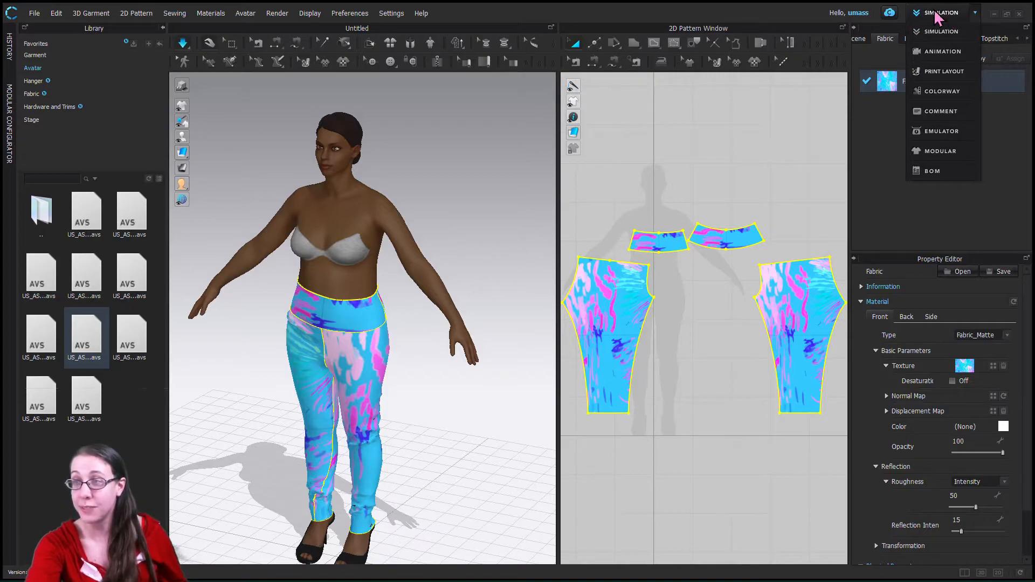
click(941, 70)
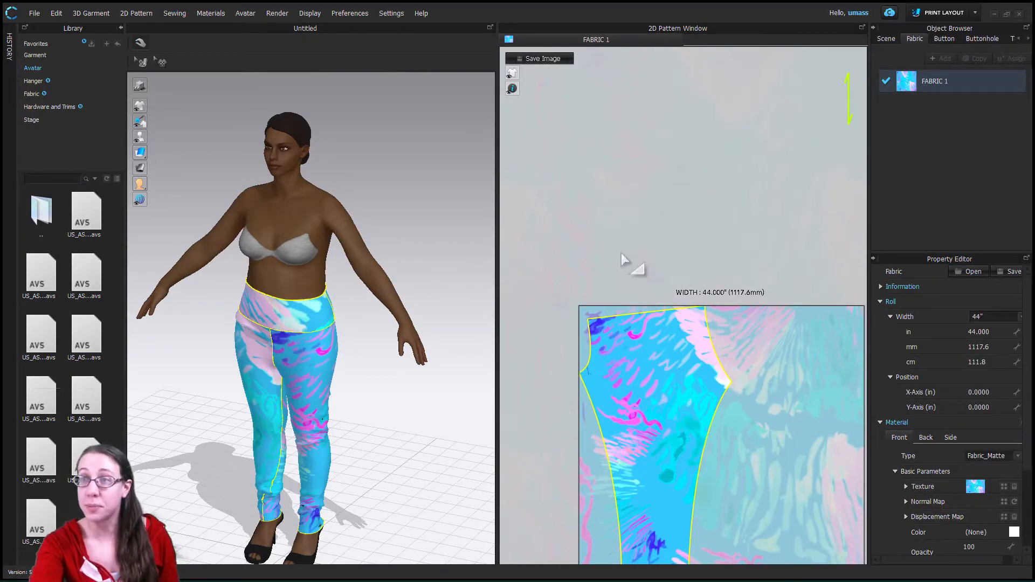
scroll(793, 295, down, 5)
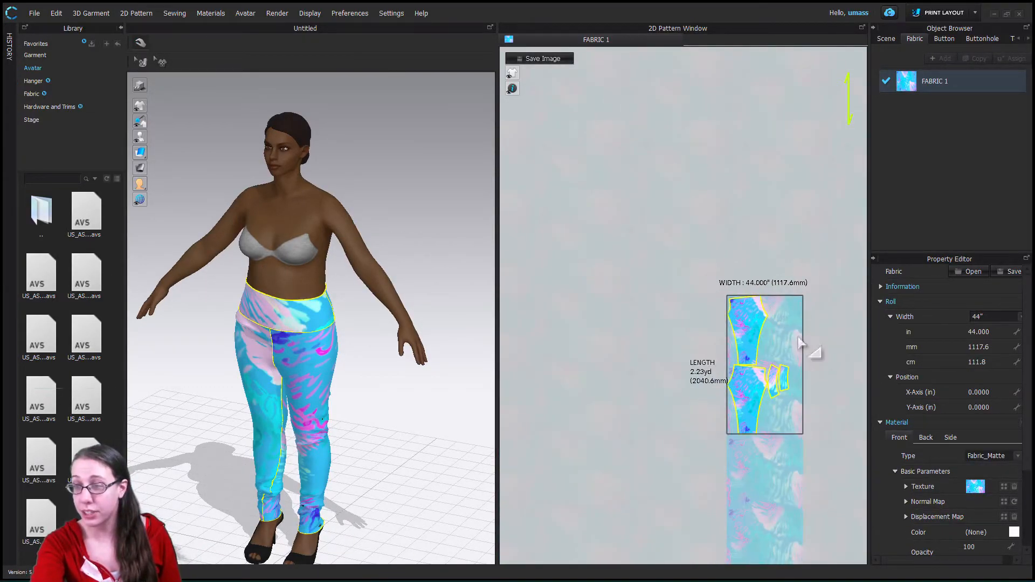
middle_drag(776, 276, 724, 225)
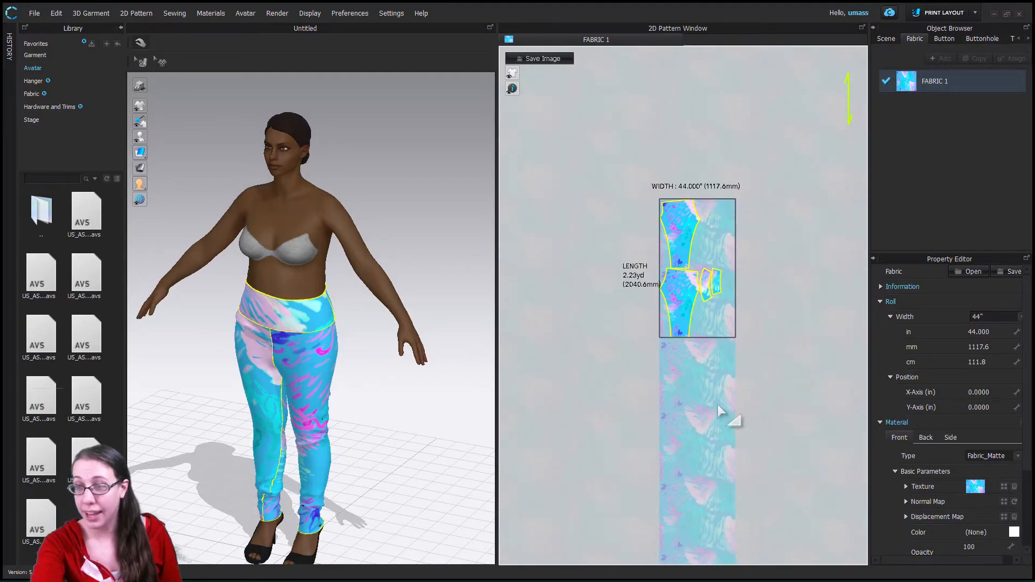
scroll(726, 415, up, 6)
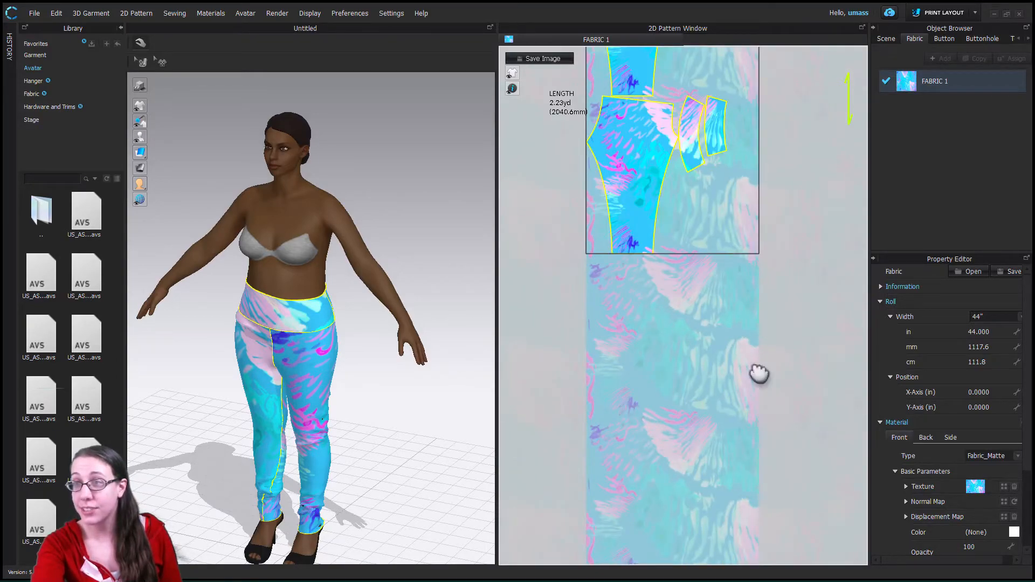
middle_drag(743, 452, 743, 466)
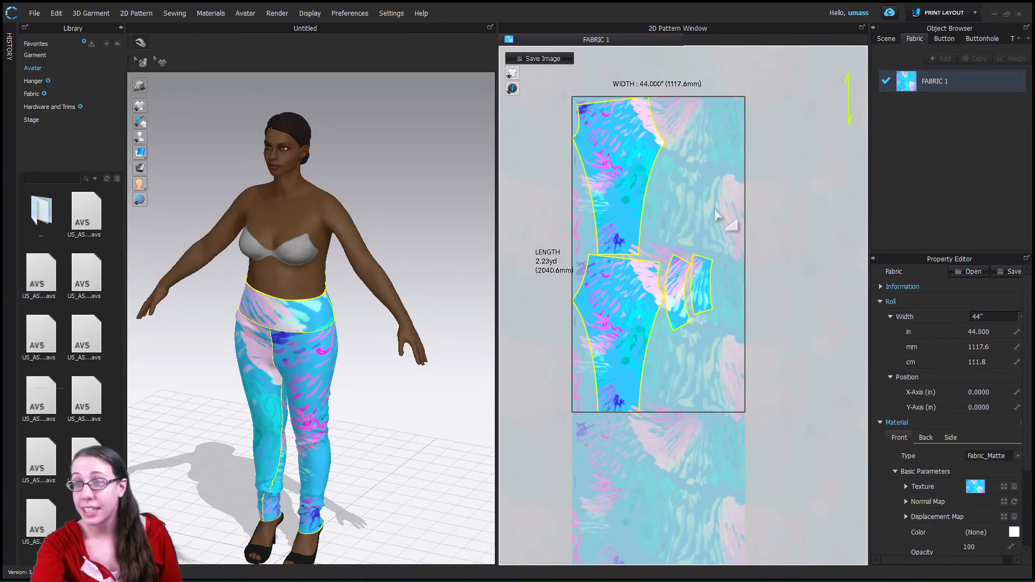
Step: Switch to Illustrator and show Engineered project example.ai in a resized window beside the print layout for comparing the artwork
mouse_move(212, 580)
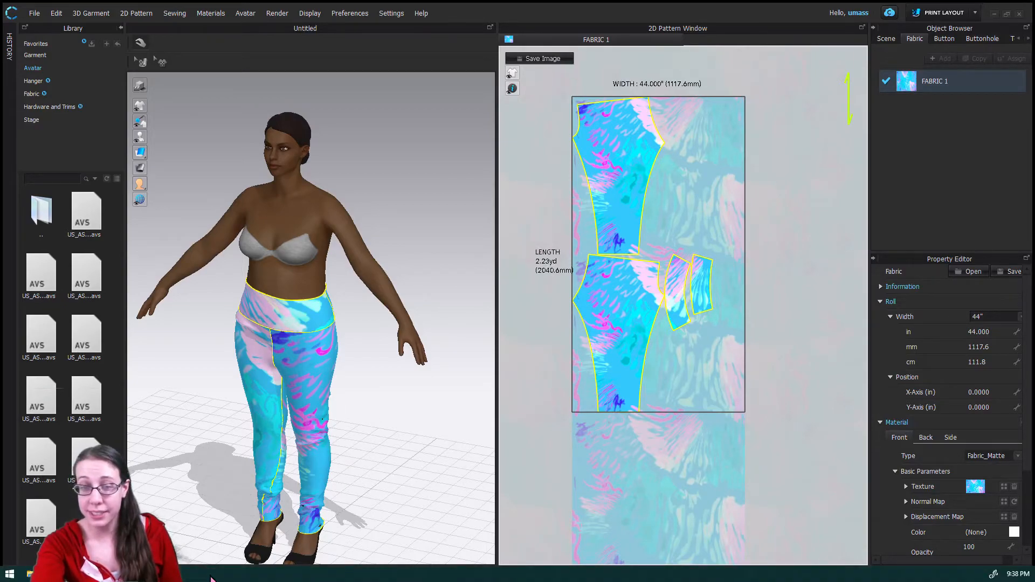
click(161, 573)
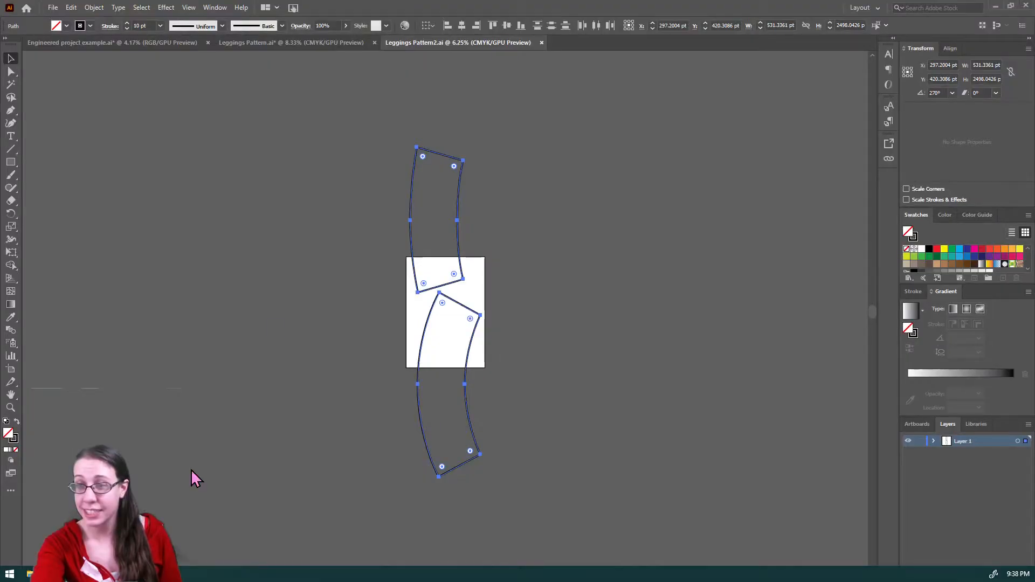
click(66, 45)
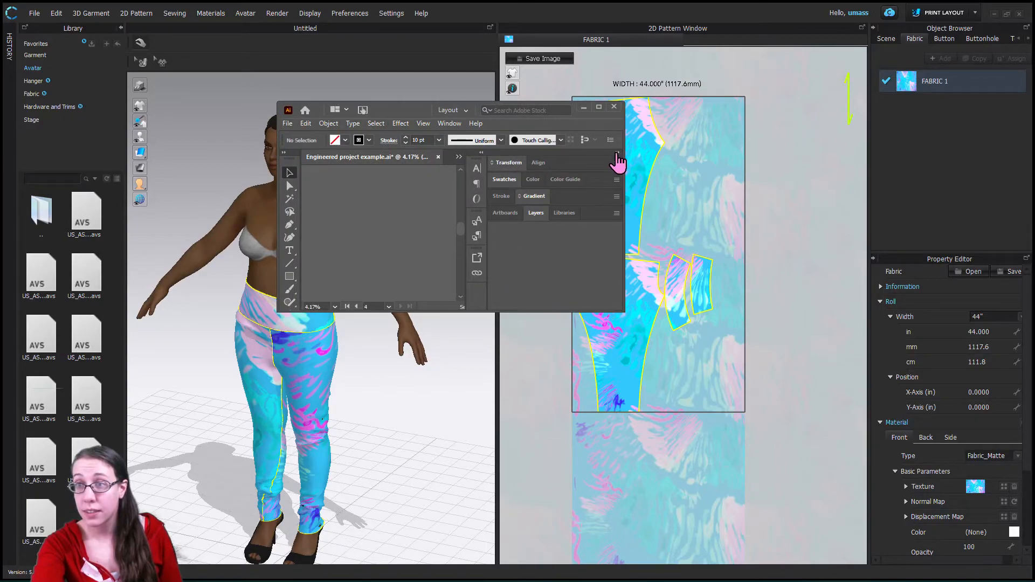
click(618, 154)
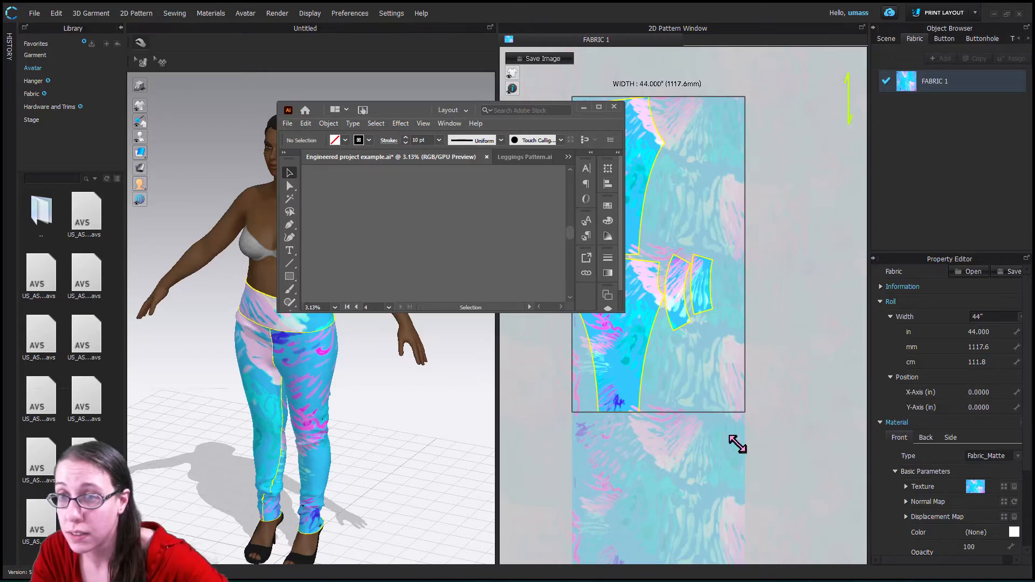
drag(737, 443, 740, 445)
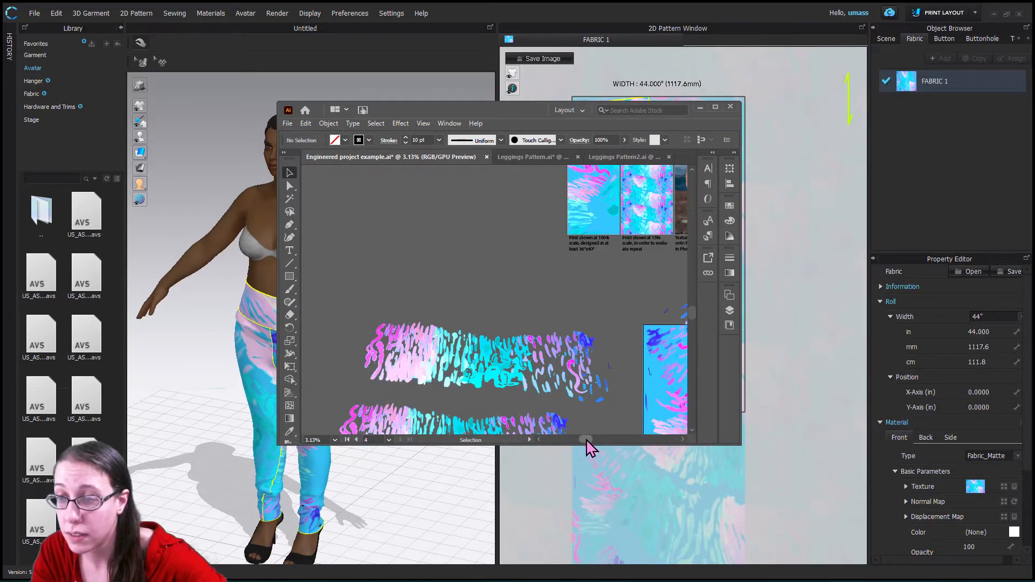
scroll(607, 440, right, 10)
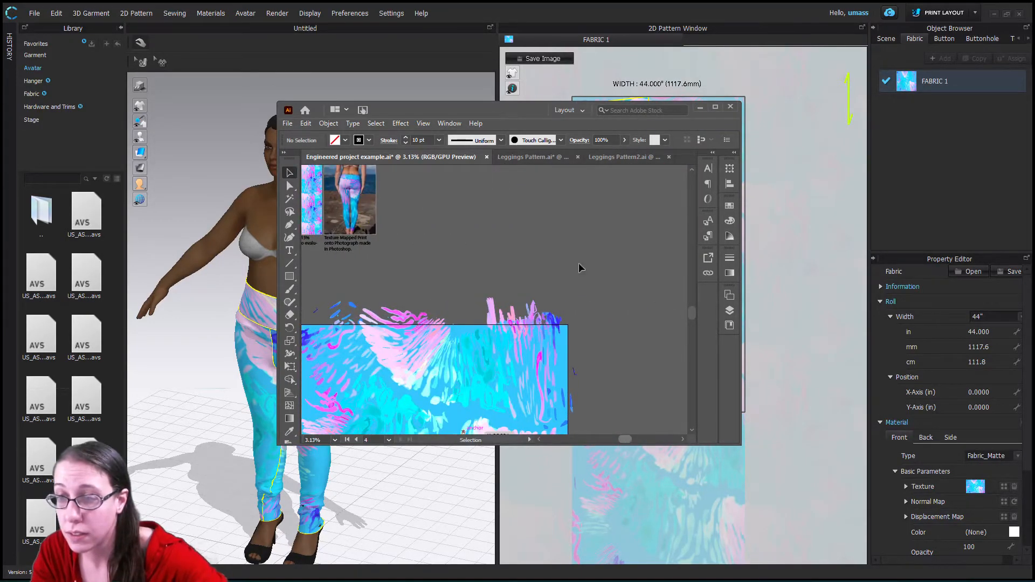
drag(492, 113, 304, 79)
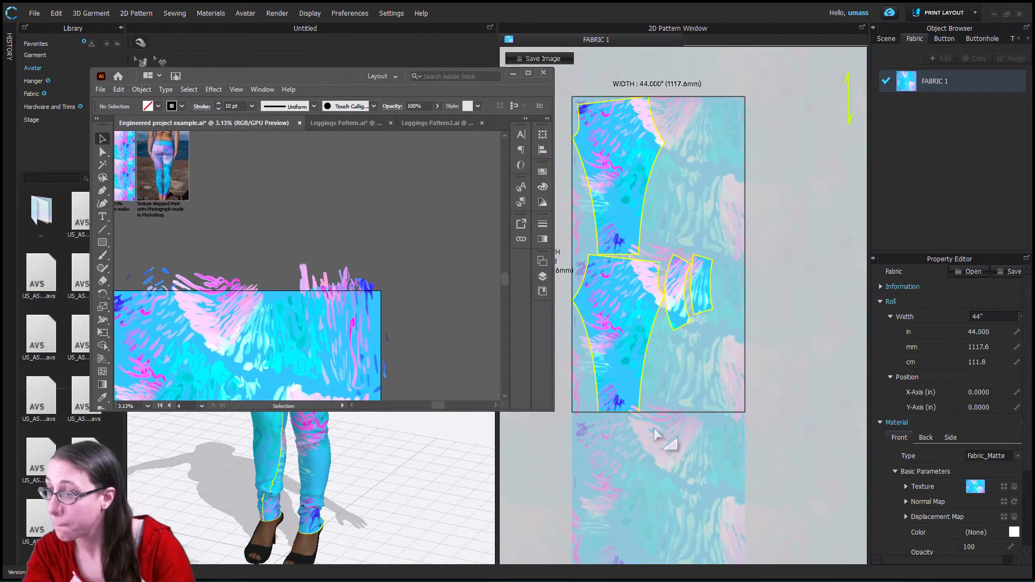
Step: Back in CLO, set the fabric roll width to 60"
click(906, 487)
click(907, 486)
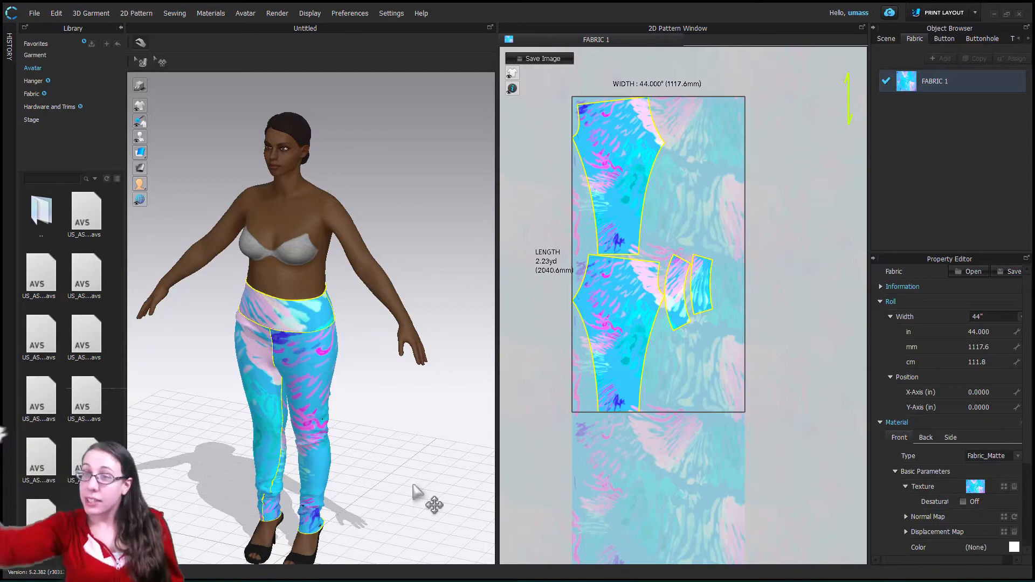
click(995, 318)
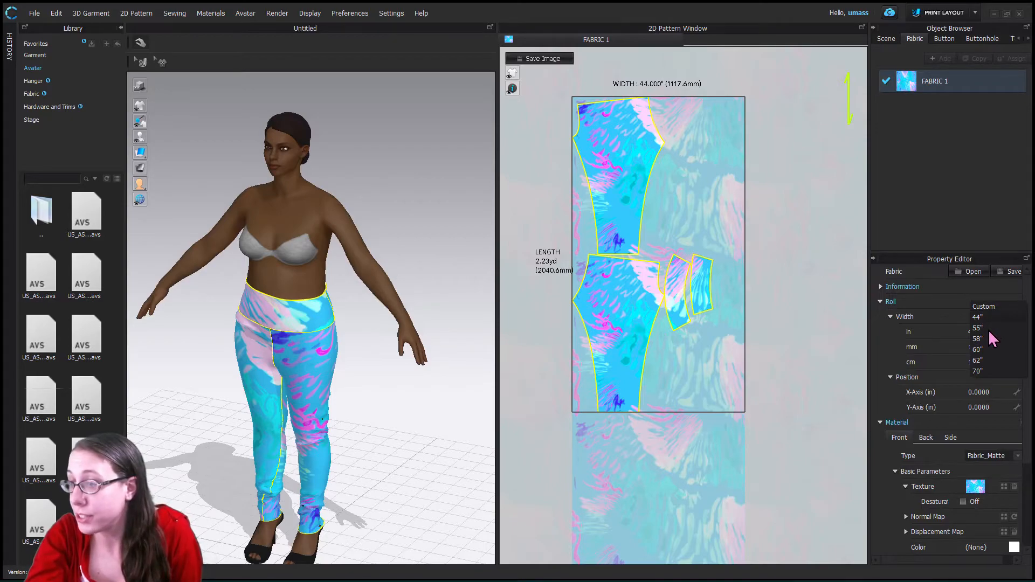
click(978, 350)
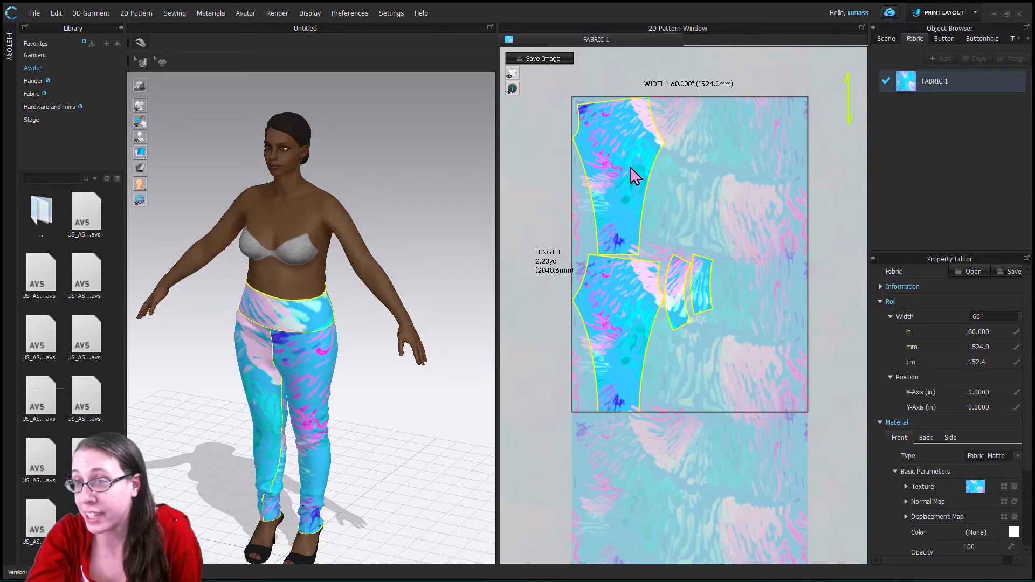
Step: Reposition both leg pieces side by side on the fabric roll, over the areas of artwork intended for each leg
drag(633, 176, 772, 178)
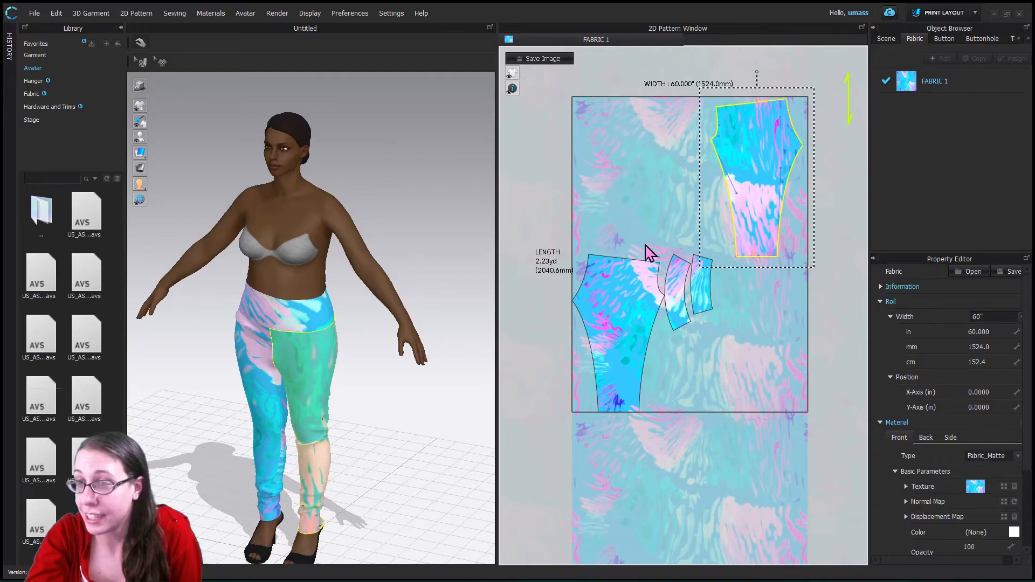
mouse_move(680, 184)
mouse_down()
mouse_move(686, 167)
mouse_move(661, 183)
mouse_move(669, 194)
mouse_up()
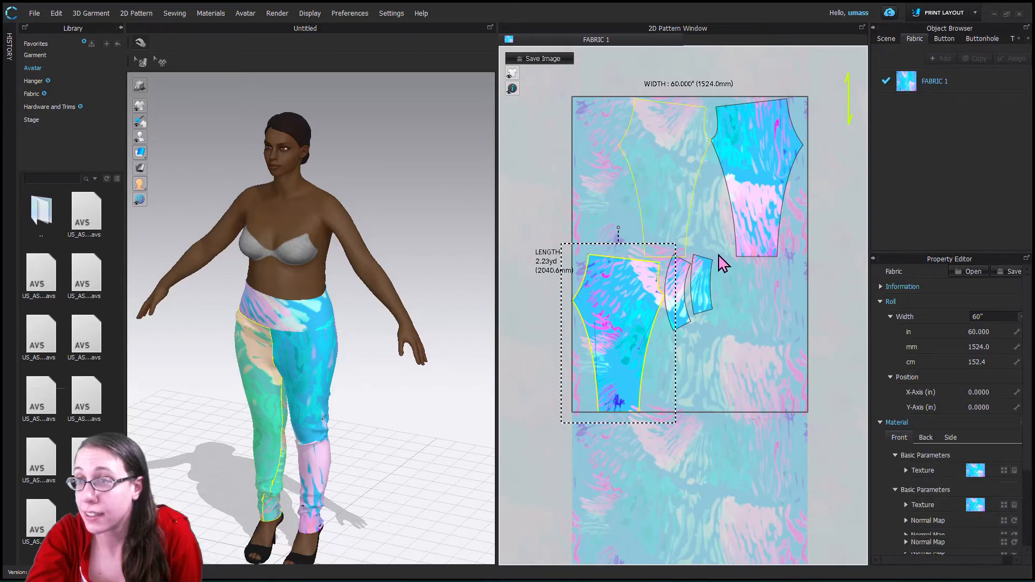
click(713, 305)
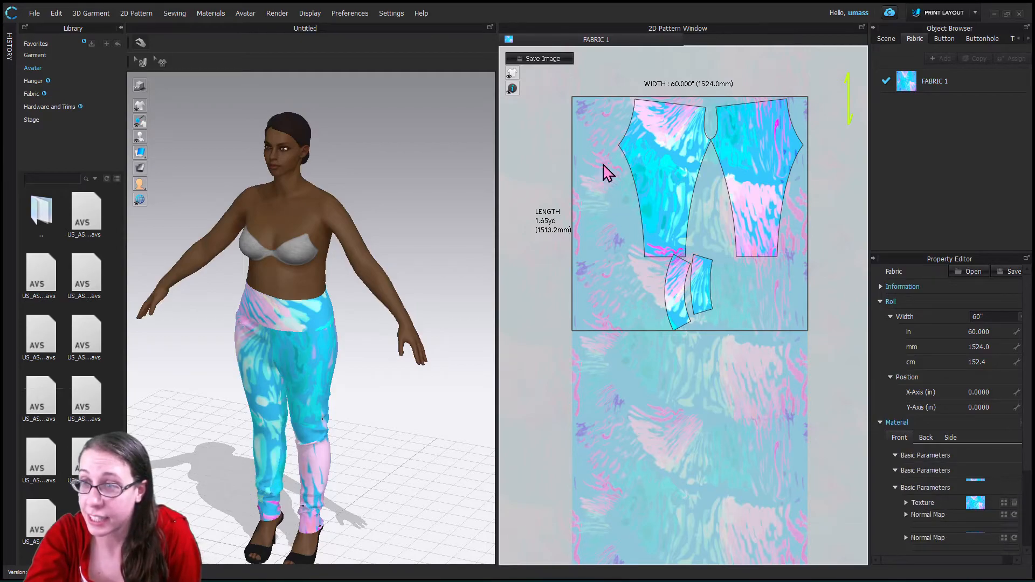
Step: Move the two waistband pieces into the narrow strip of print beside the legs, one above the other
drag(707, 300, 606, 164)
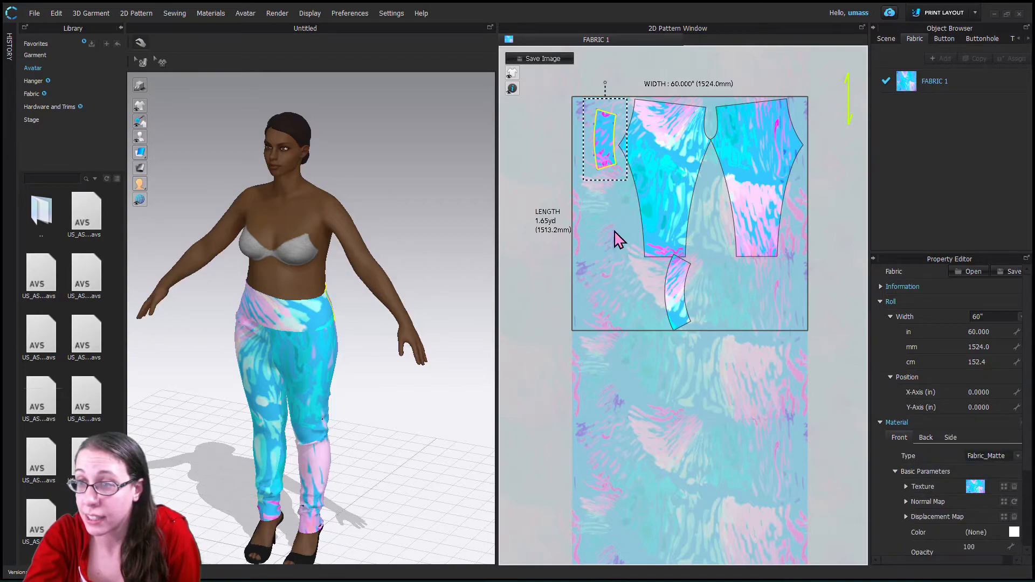
drag(681, 313, 606, 228)
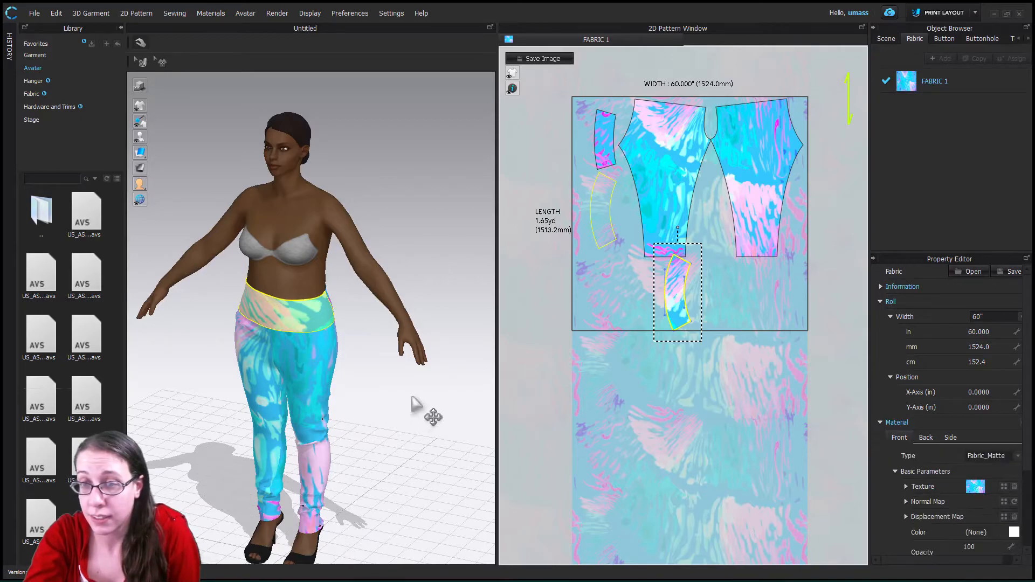
right_drag(413, 398, 593, 395)
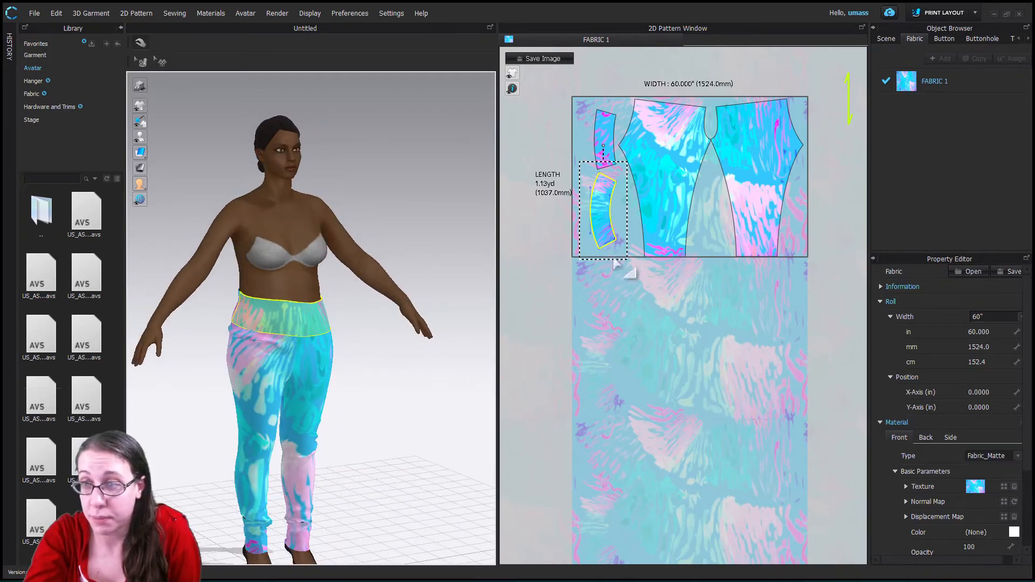
Step: Fine-tune the positions of both waistband pieces on the print and check the pattern placement on the avatar from several angles
drag(602, 220, 607, 210)
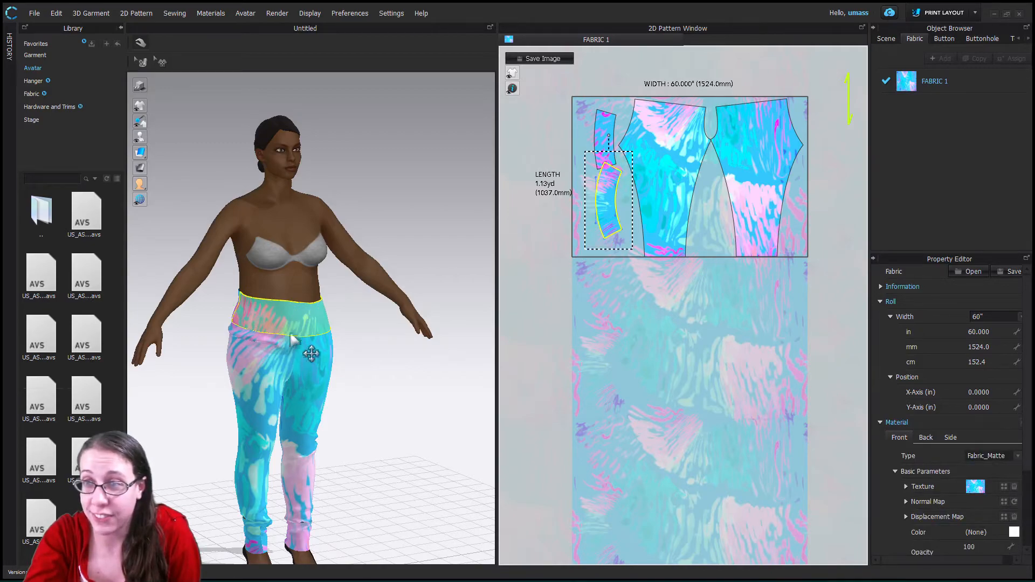
click(604, 130)
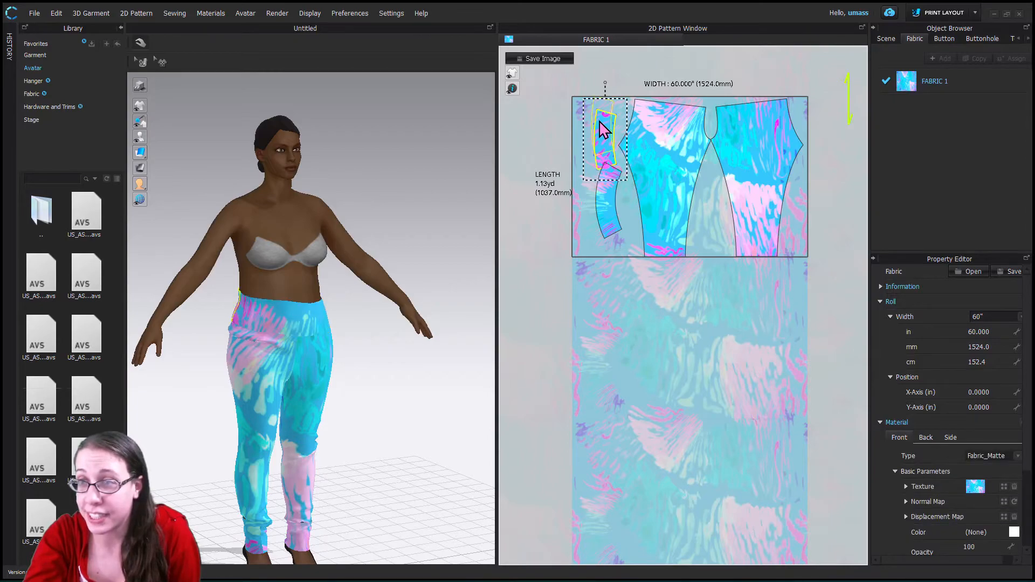
click(609, 205)
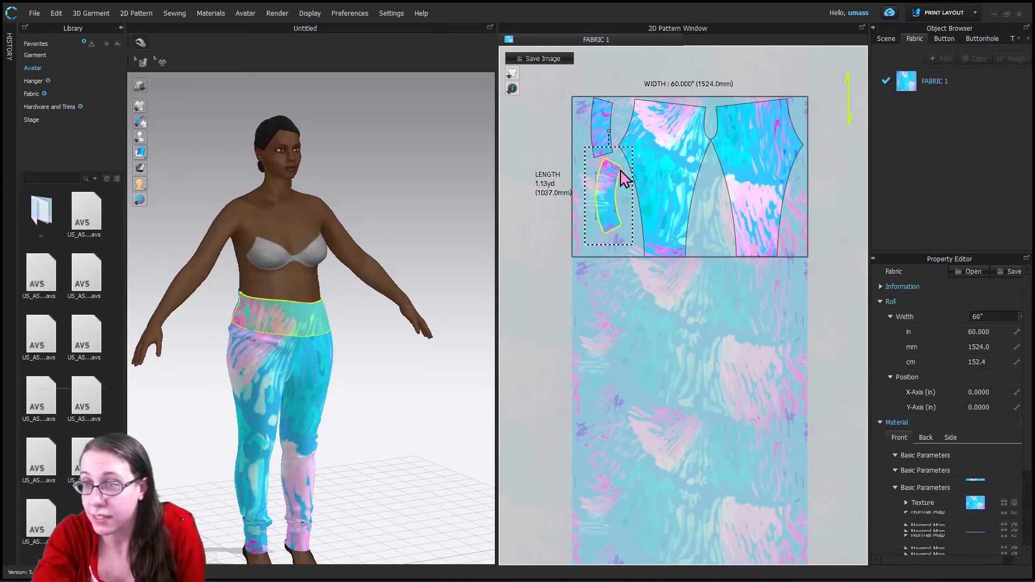
right_drag(444, 365, 289, 365)
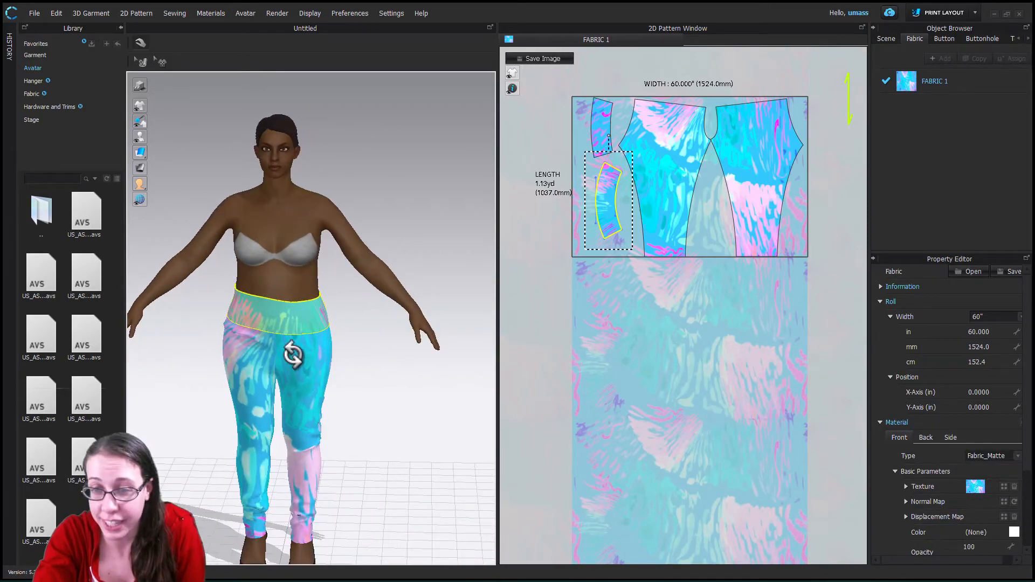
scroll(371, 456, down, 3)
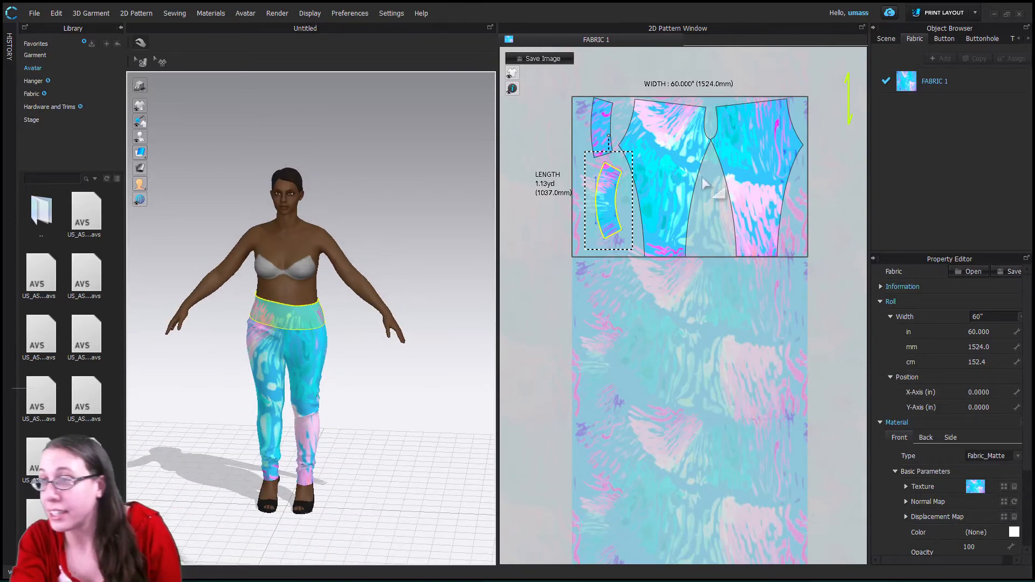
right_drag(365, 444, 283, 379)
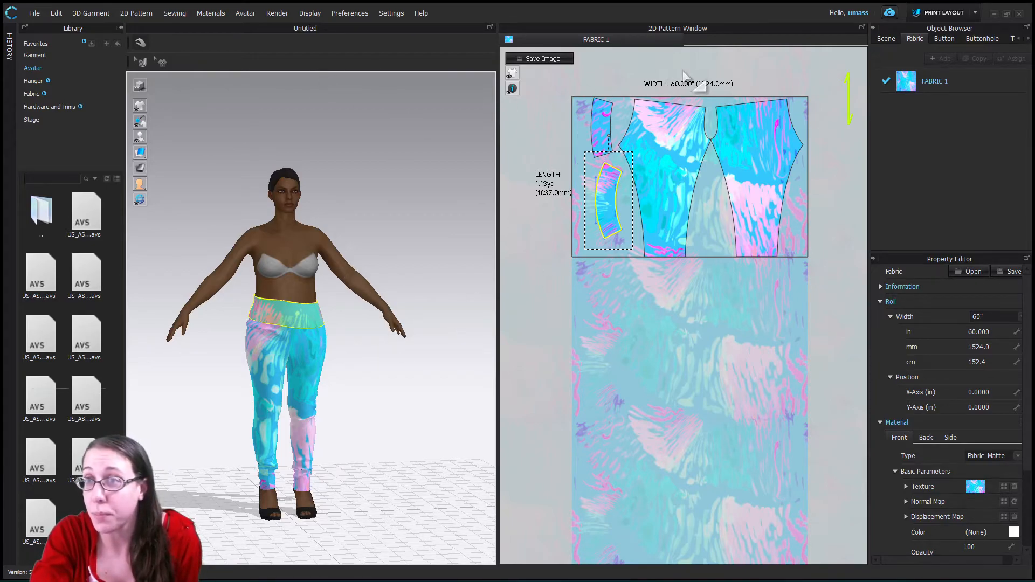
click(949, 12)
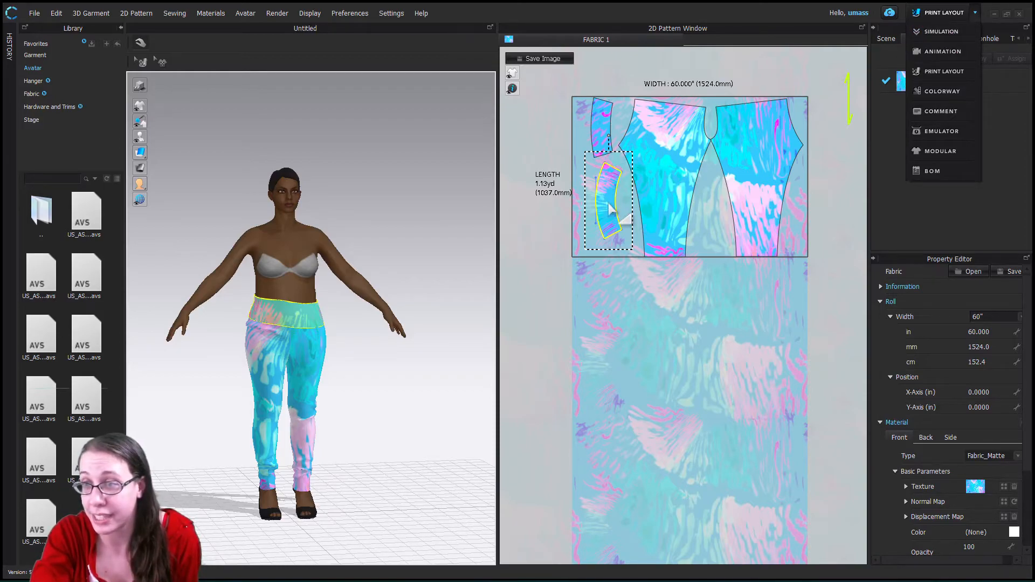
drag(604, 204, 605, 237)
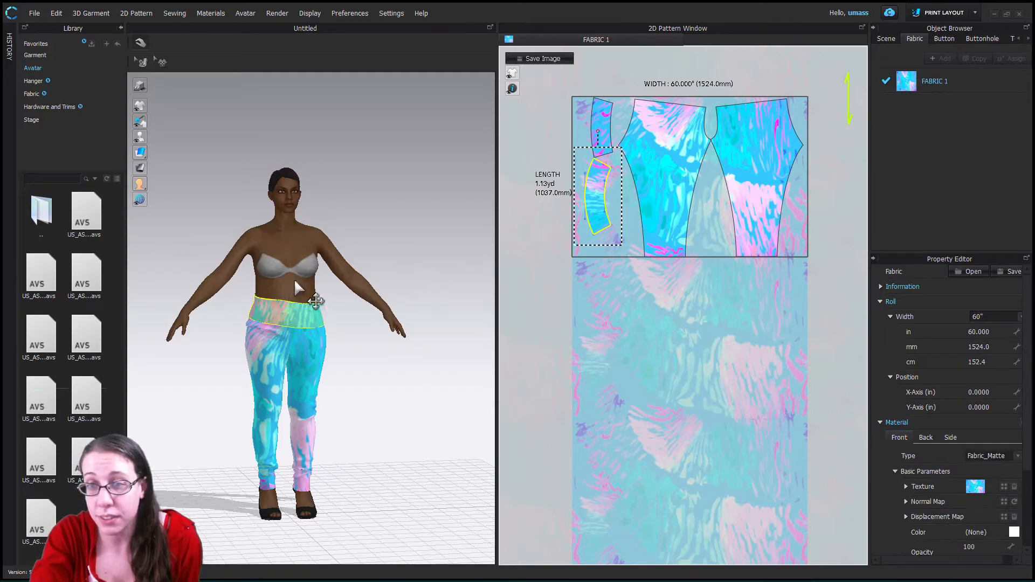
Step: Switch the workspace back to Simulation mode and turn the avatar to show the side of the leggings
click(953, 15)
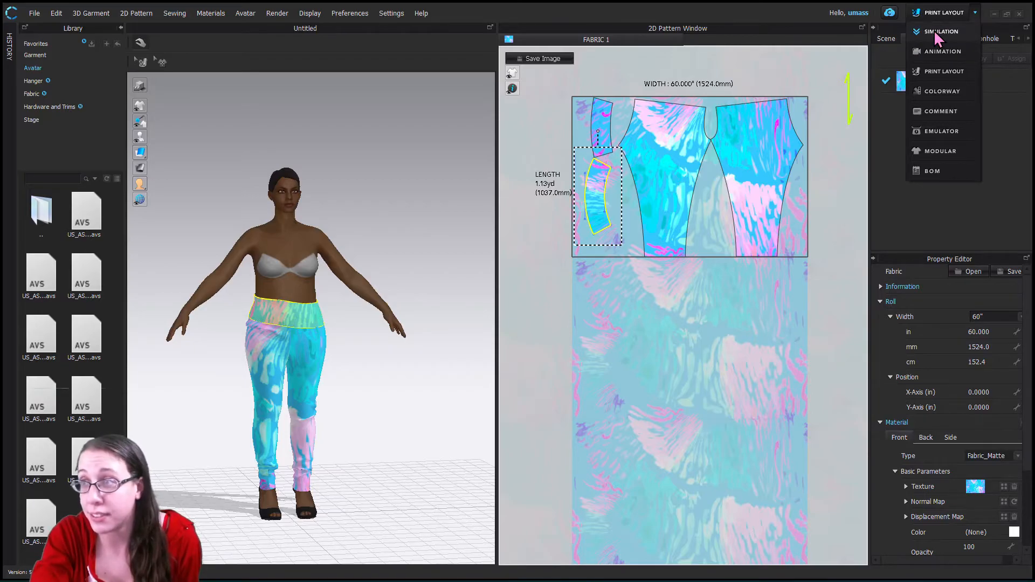
click(935, 32)
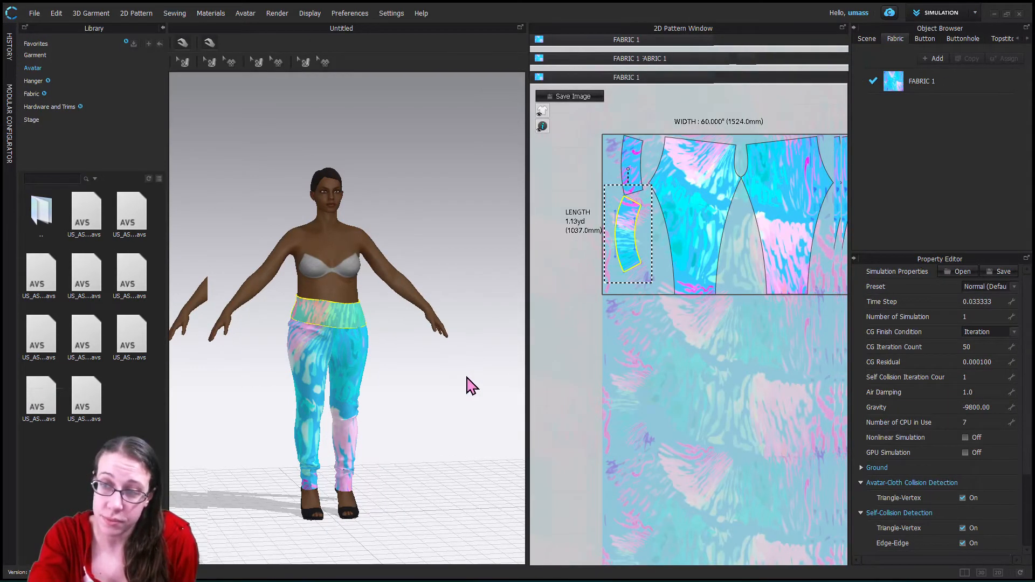
right_drag(467, 377, 358, 297)
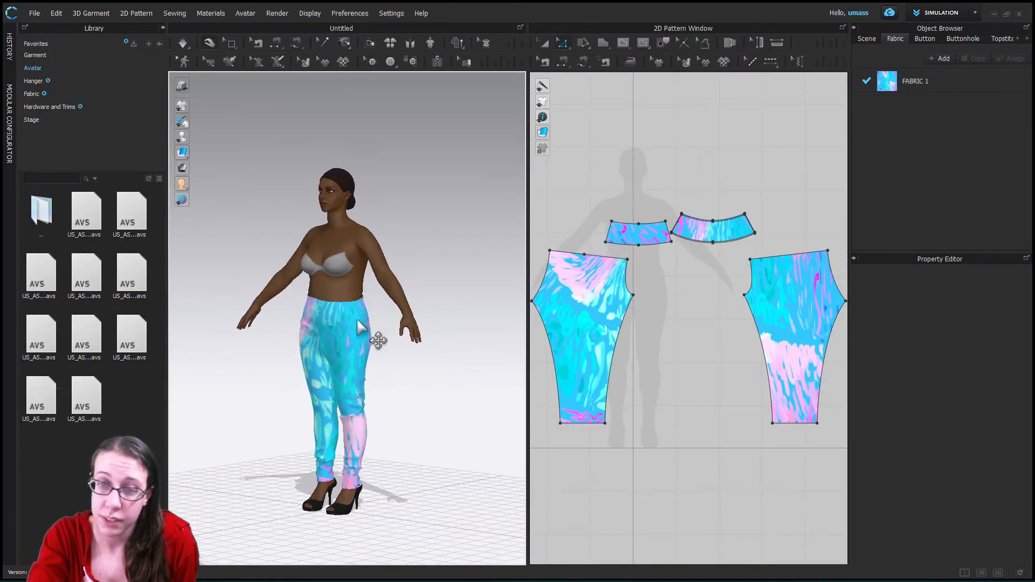
Step: Run the simulation and pull the waistband and the adjoining leg piece upward on the avatar to adjust the fit
click(349, 293)
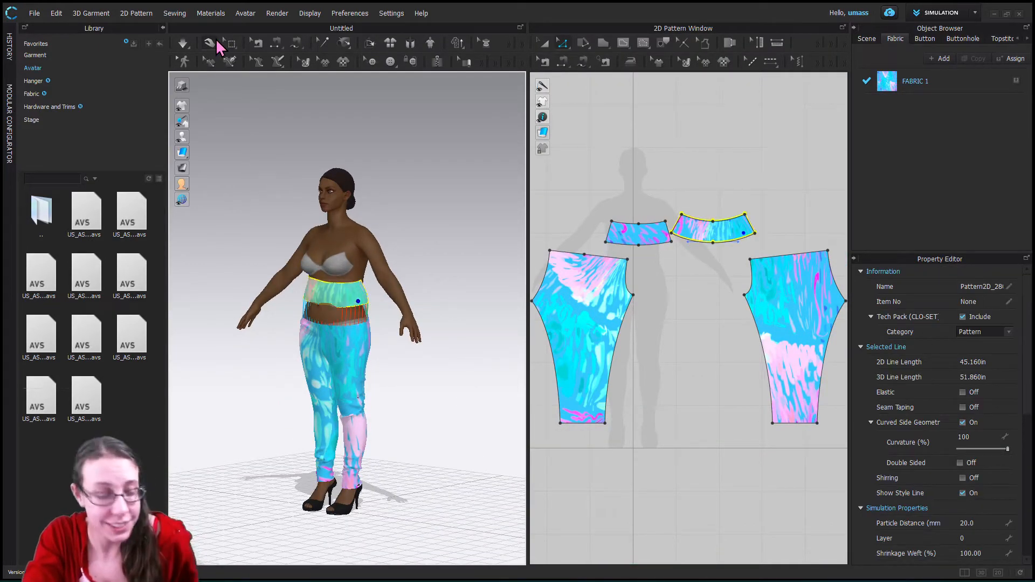
click(182, 45)
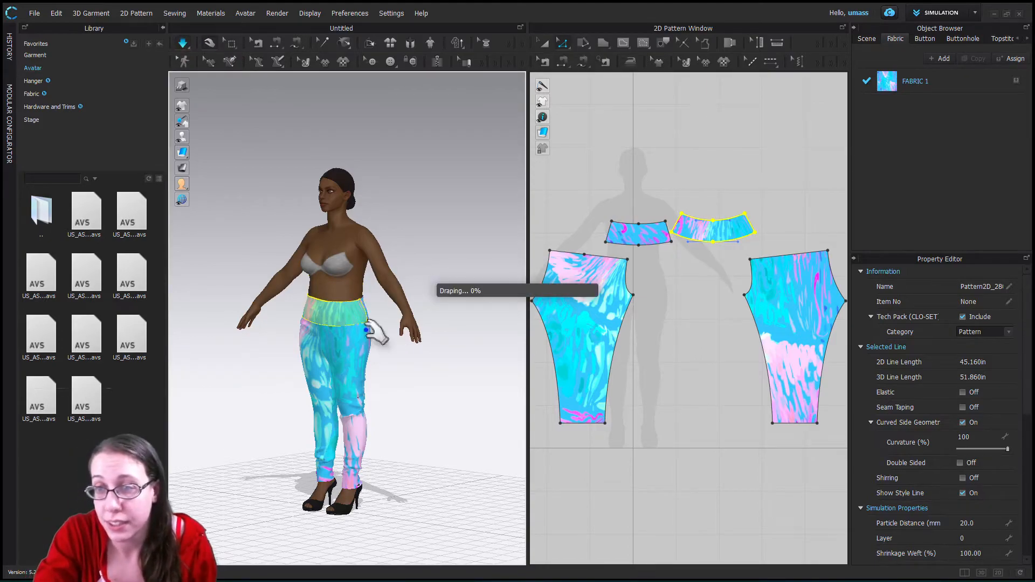
click(368, 322)
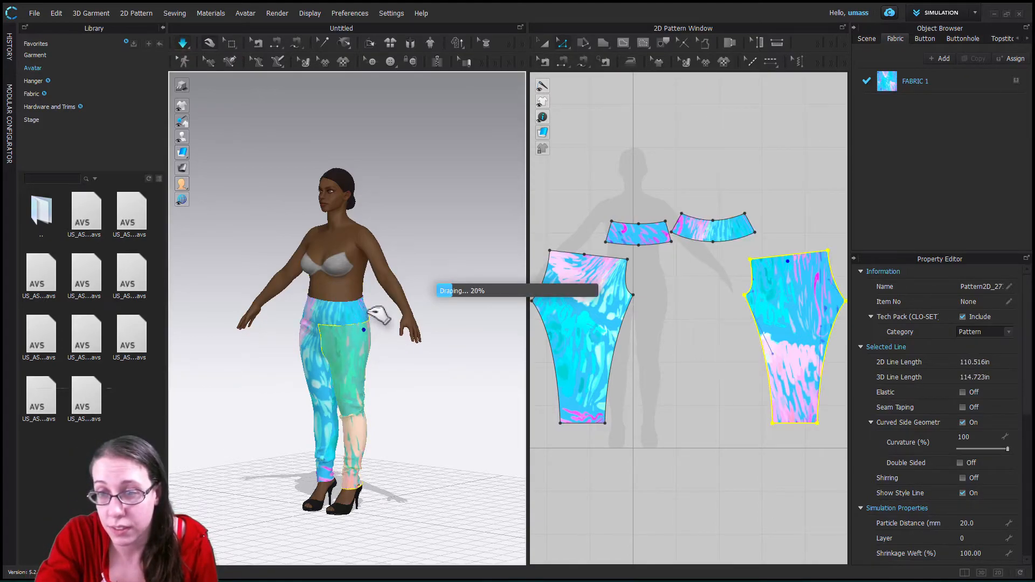
drag(377, 303, 394, 200)
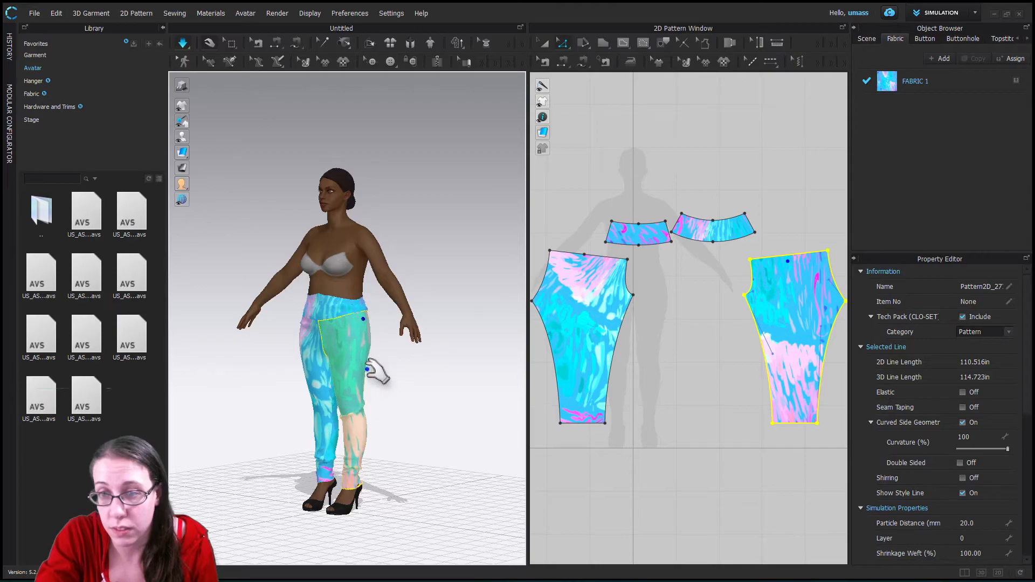
right_drag(357, 364, 363, 282)
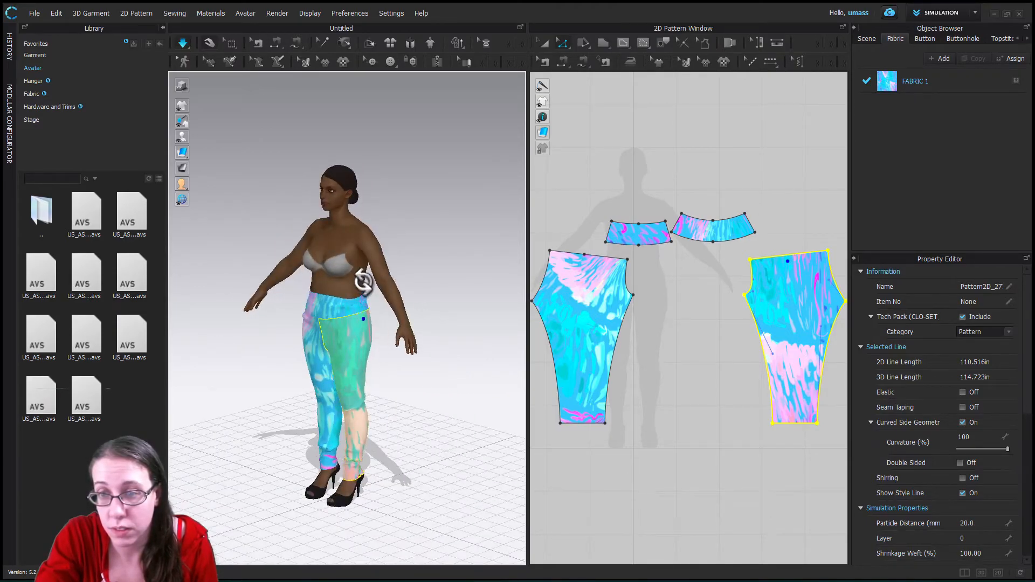
click(361, 291)
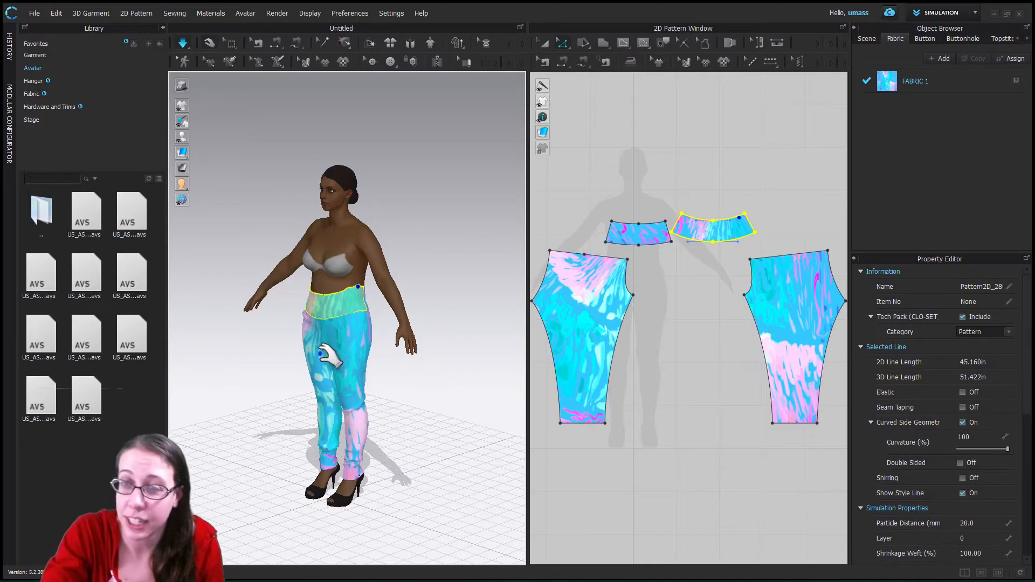
Step: Tug the opposite leg piece on the avatar from its other side while the simulation runs
mouse_move(371, 367)
right_down()
mouse_move(474, 351)
mouse_move(377, 362)
right_up()
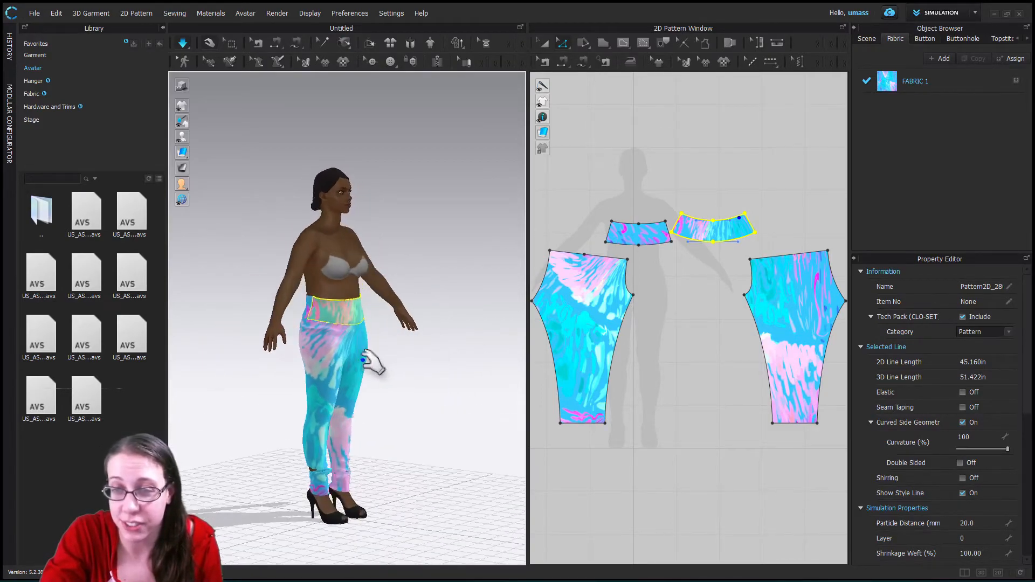
click(318, 385)
drag(296, 439, 291, 458)
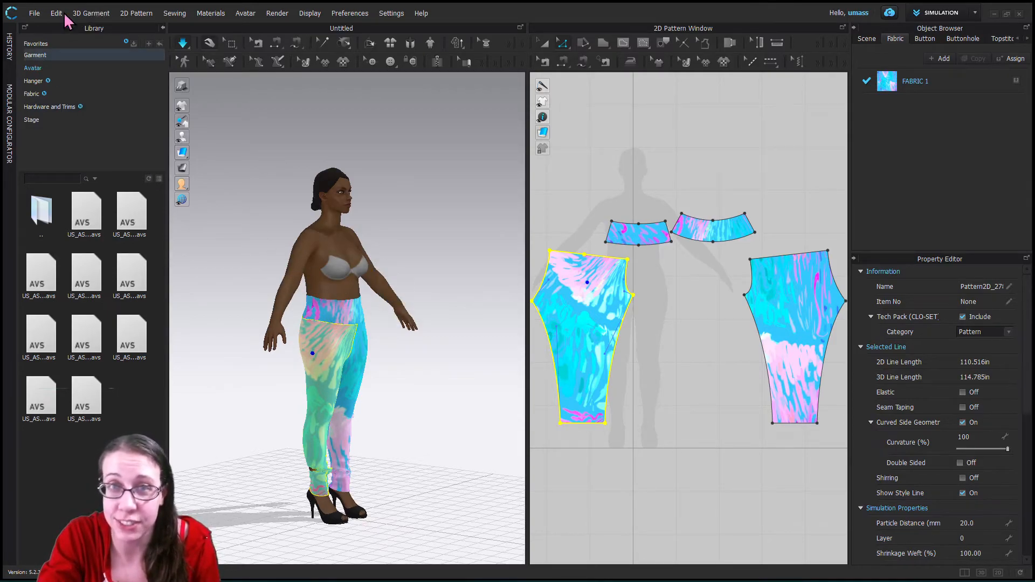
Step: Save the design as a garment file named Leggings in CLO's Assets > Garment folder and display the Garment library
click(34, 14)
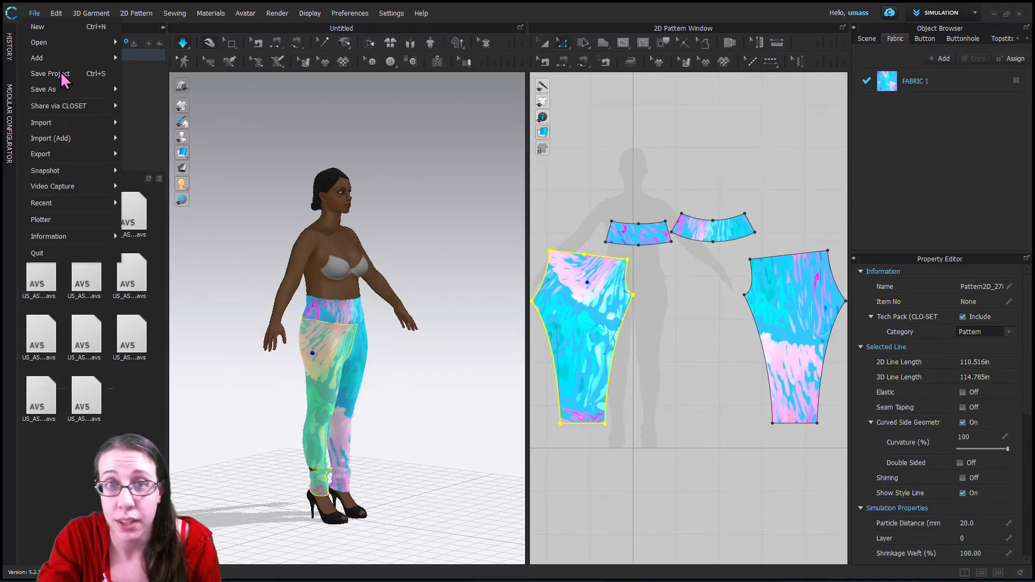
mouse_move(55, 93)
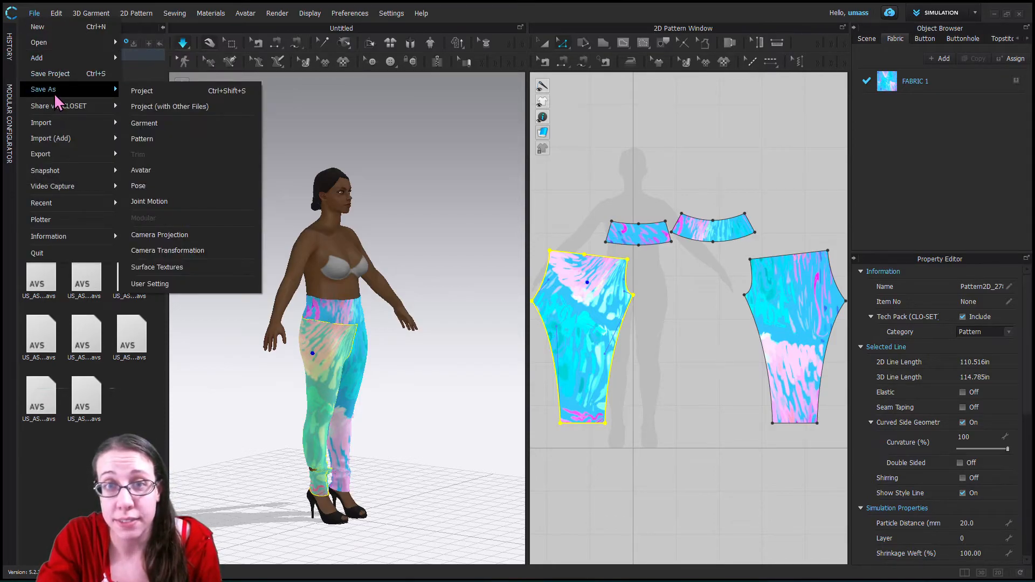
click(143, 124)
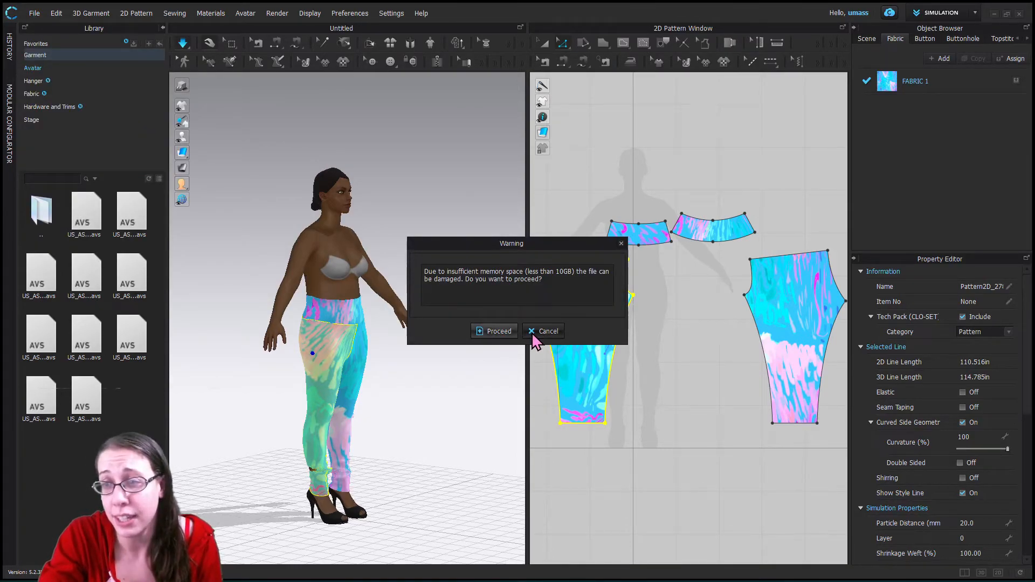
click(495, 331)
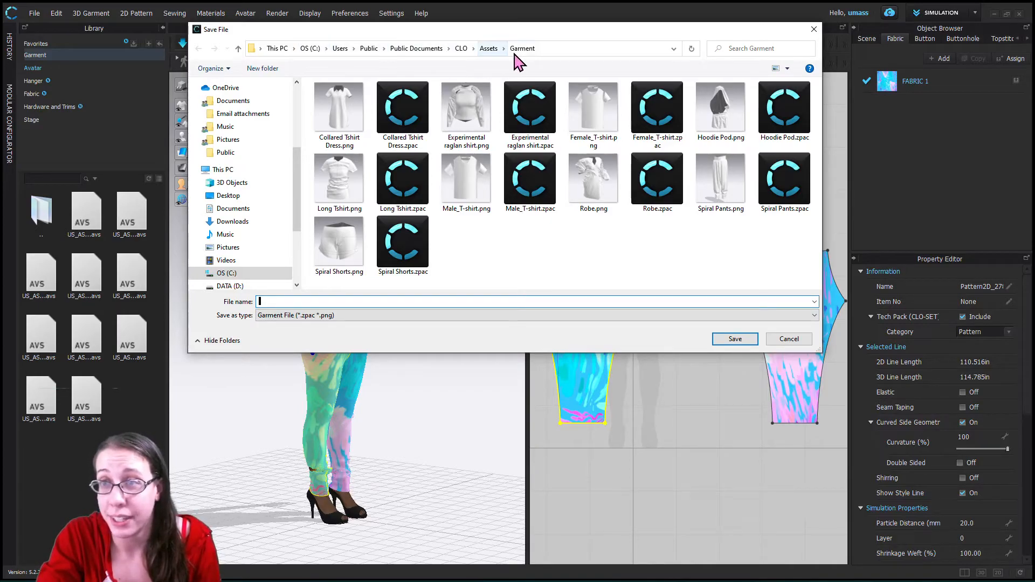
click(735, 340)
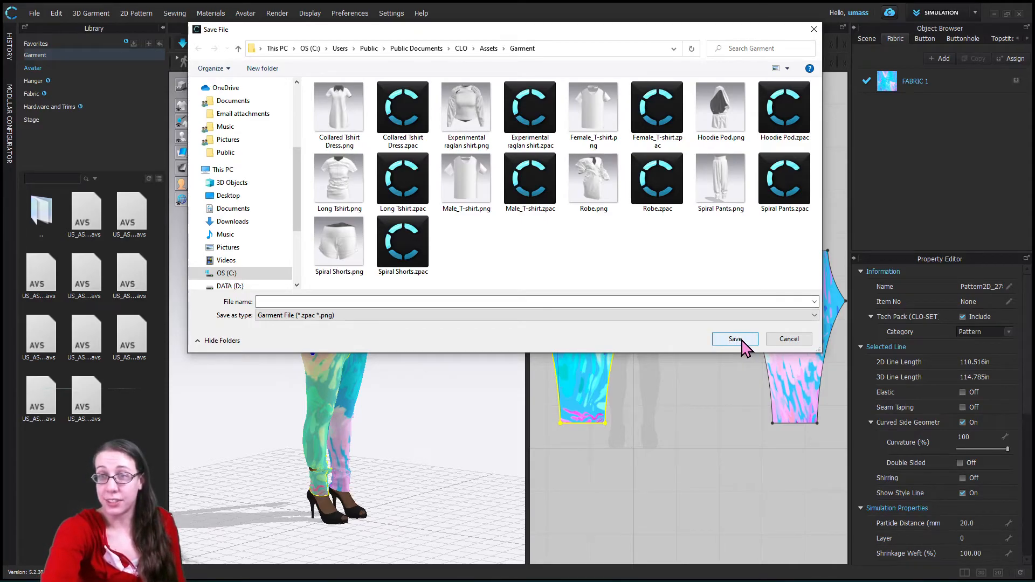
click(332, 296)
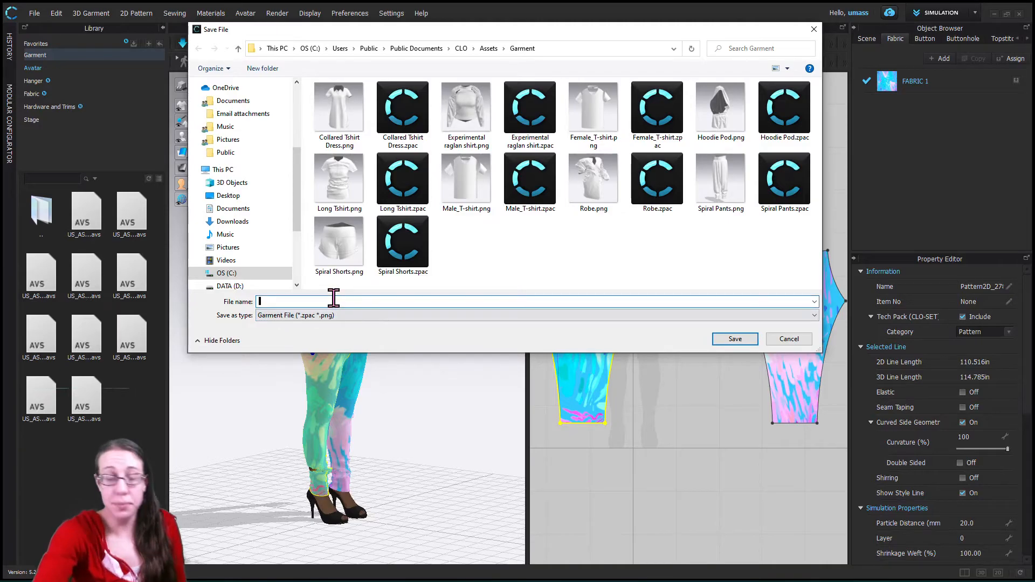
text(Leggings)
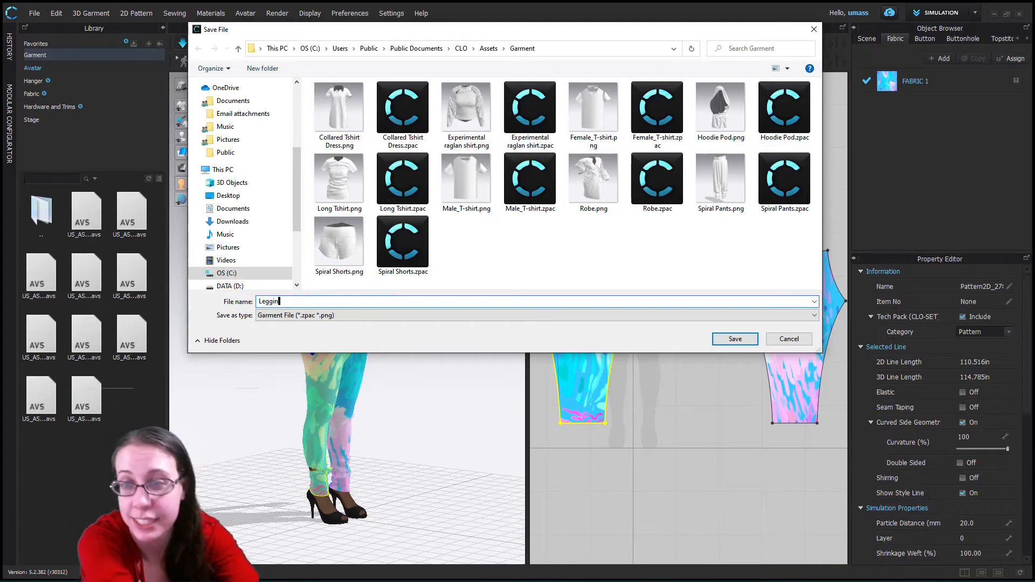
click(736, 341)
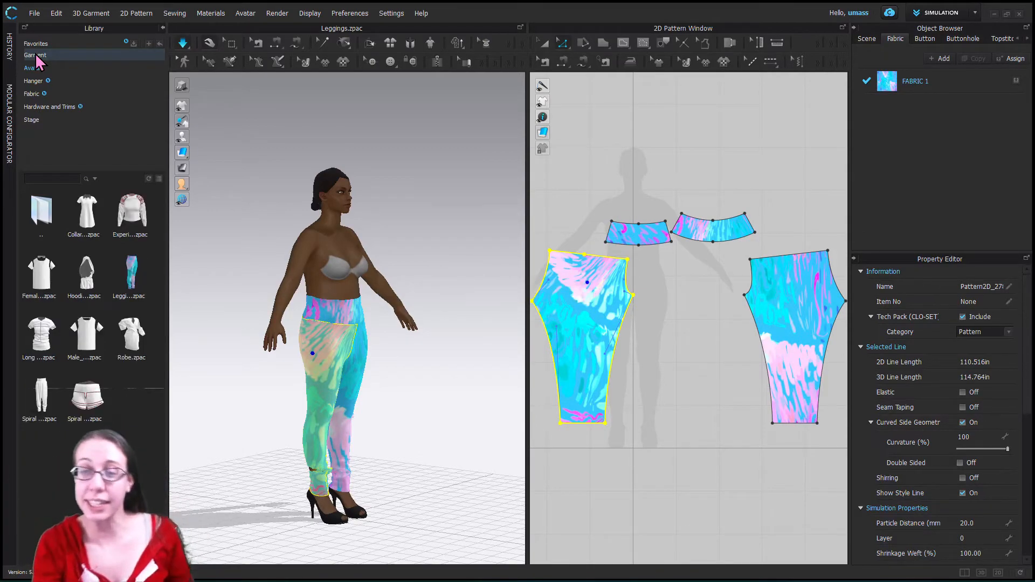
click(35, 55)
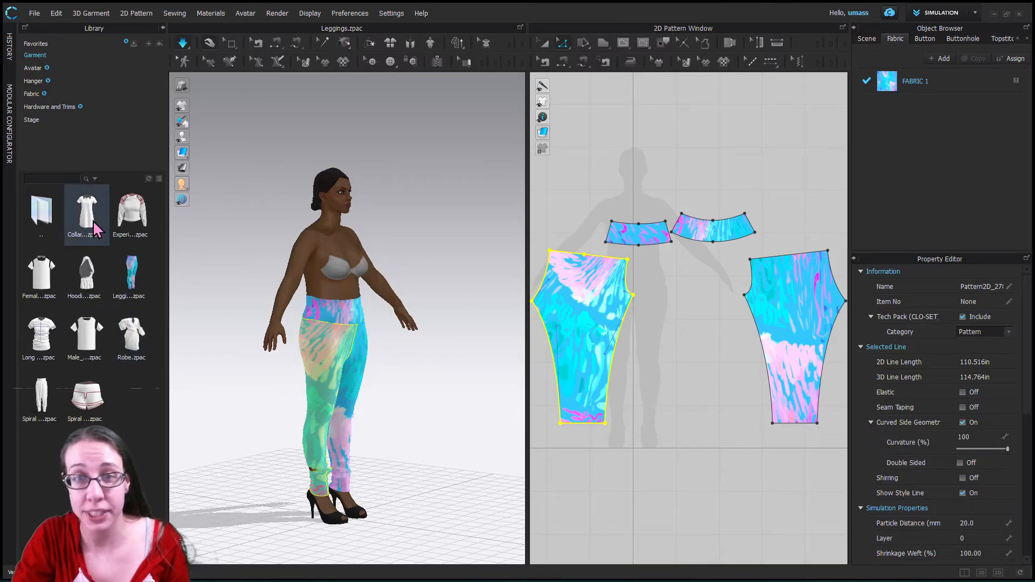
mouse_move(88, 236)
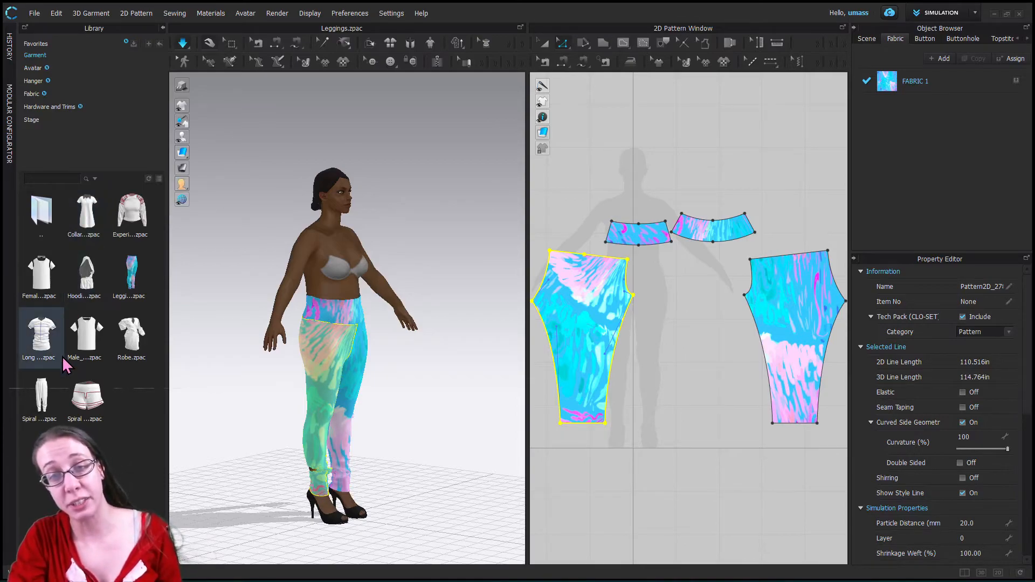
Step: Open the Male_T-shirt garment file from the Garment library with the Open load type, proceeding past the memory warning
mouse_move(82, 346)
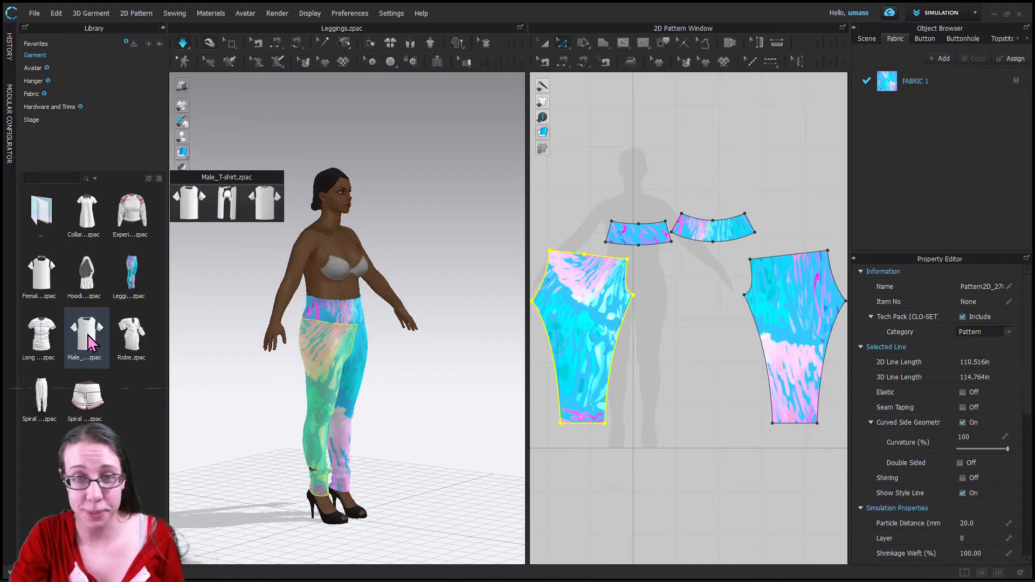
double_click(86, 339)
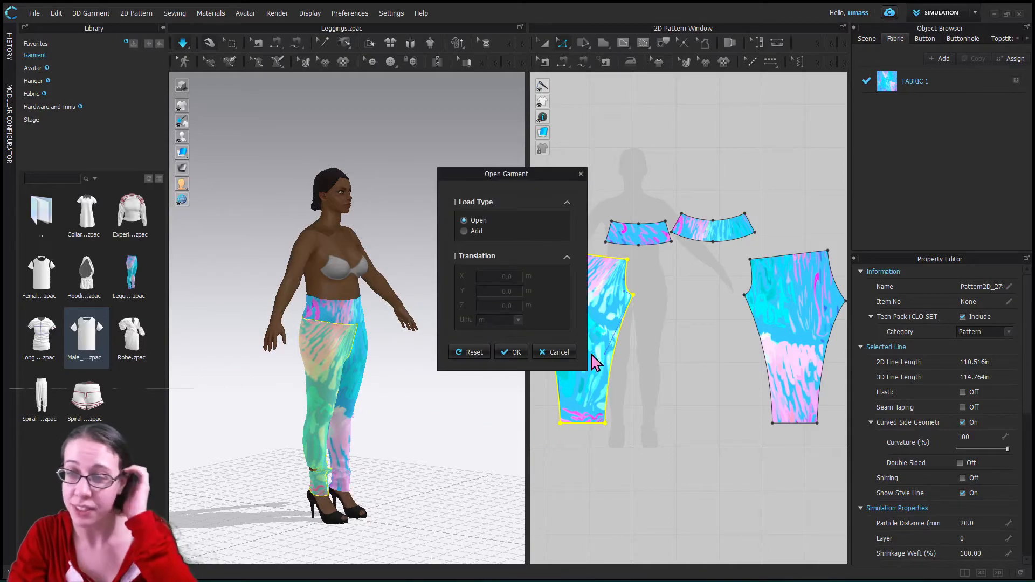
click(515, 353)
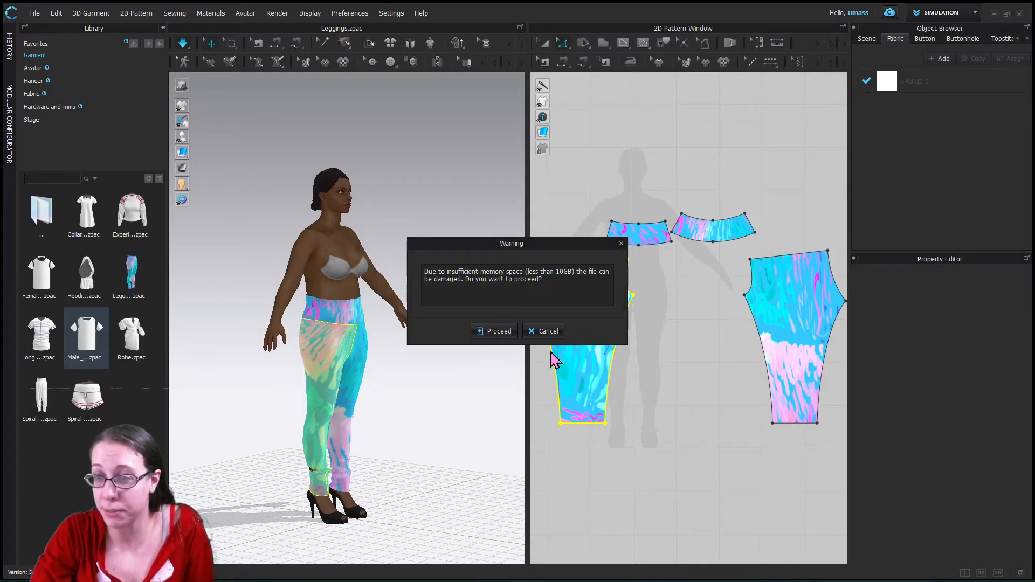
click(499, 332)
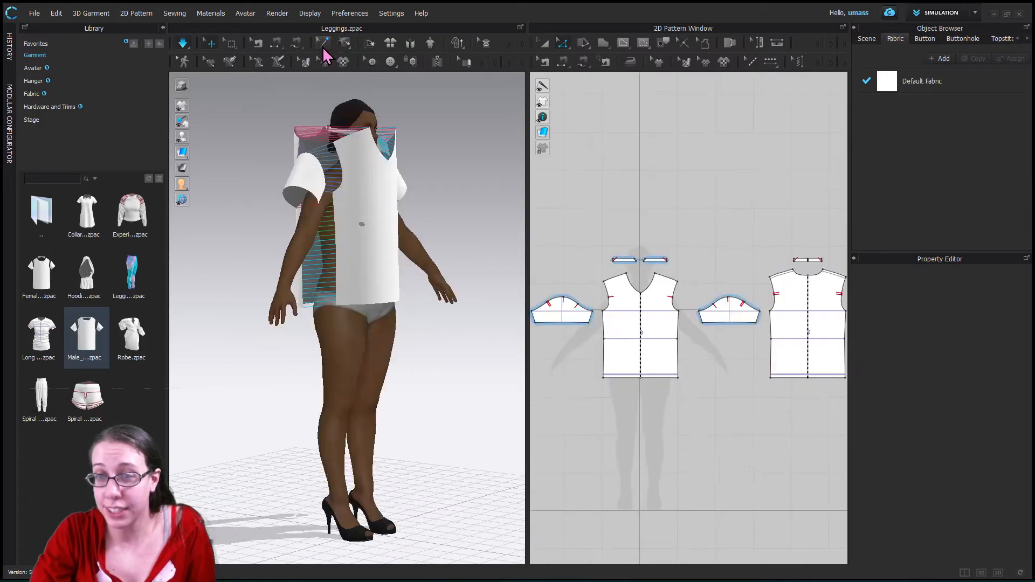
click(56, 13)
click(62, 27)
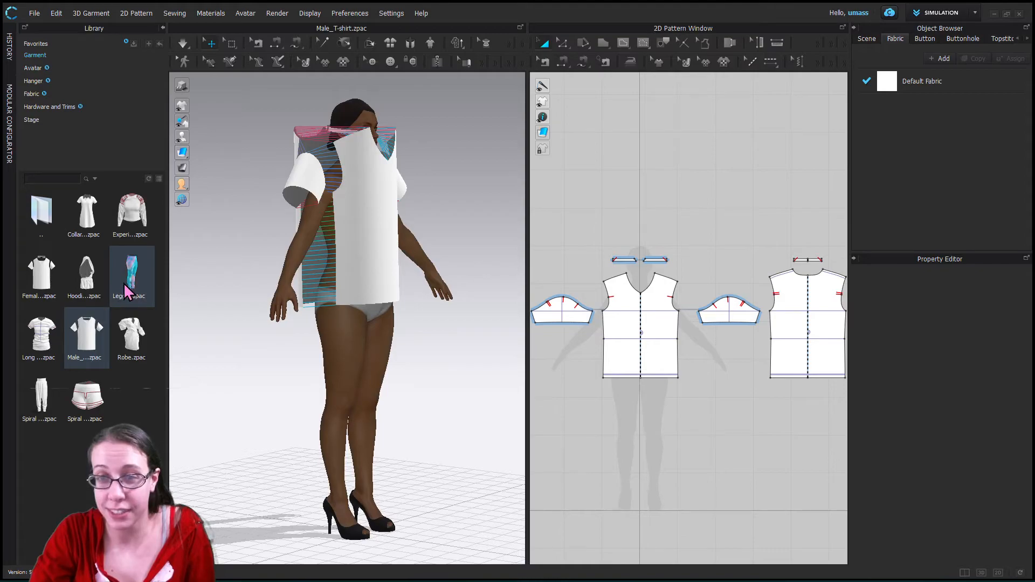
Step: Add the saved Leggings garment to the T-shirt project with the Add load type and load its avatar pose and size
mouse_move(129, 288)
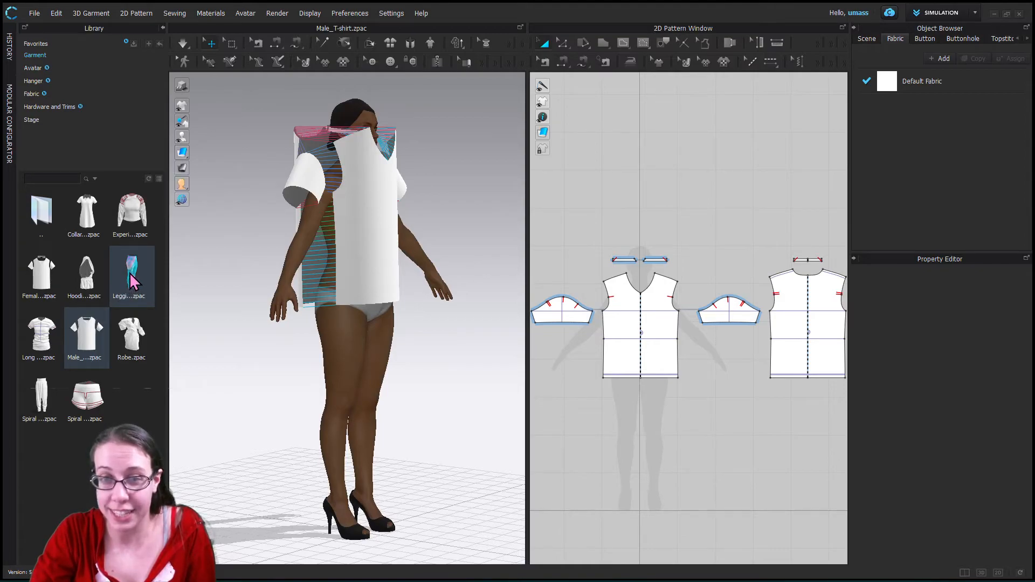
double_click(132, 280)
click(470, 232)
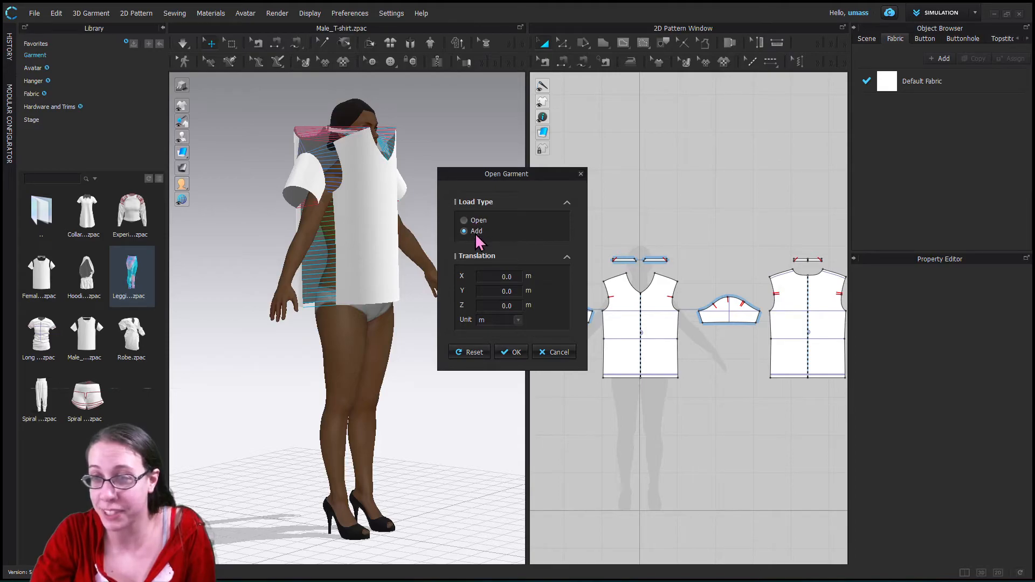
click(511, 352)
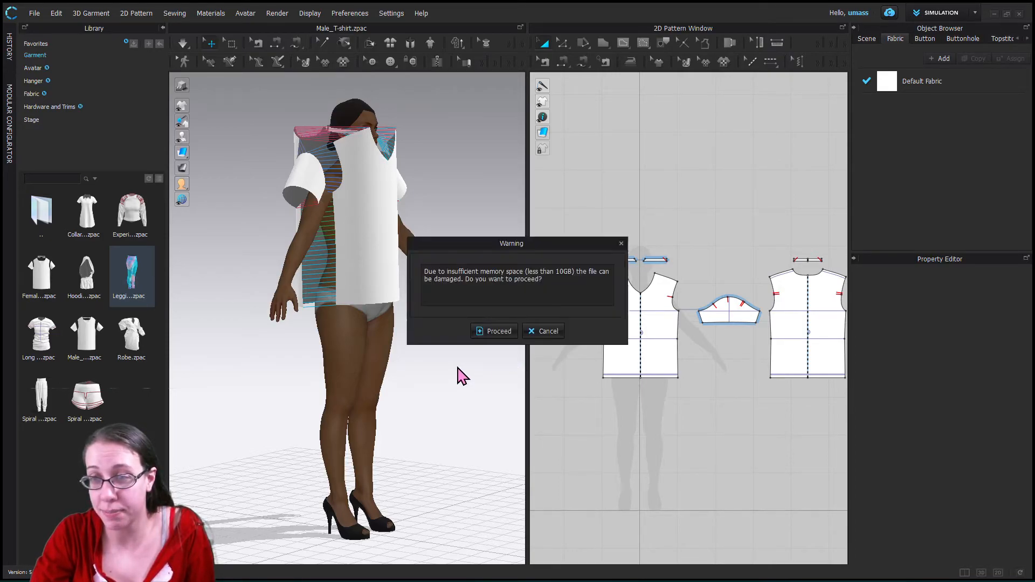
click(504, 336)
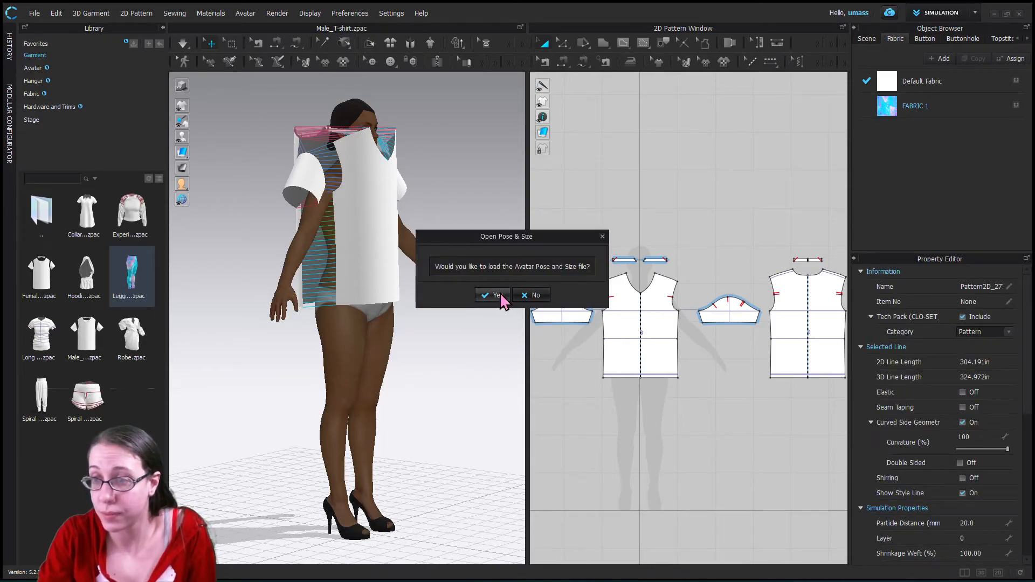
click(503, 297)
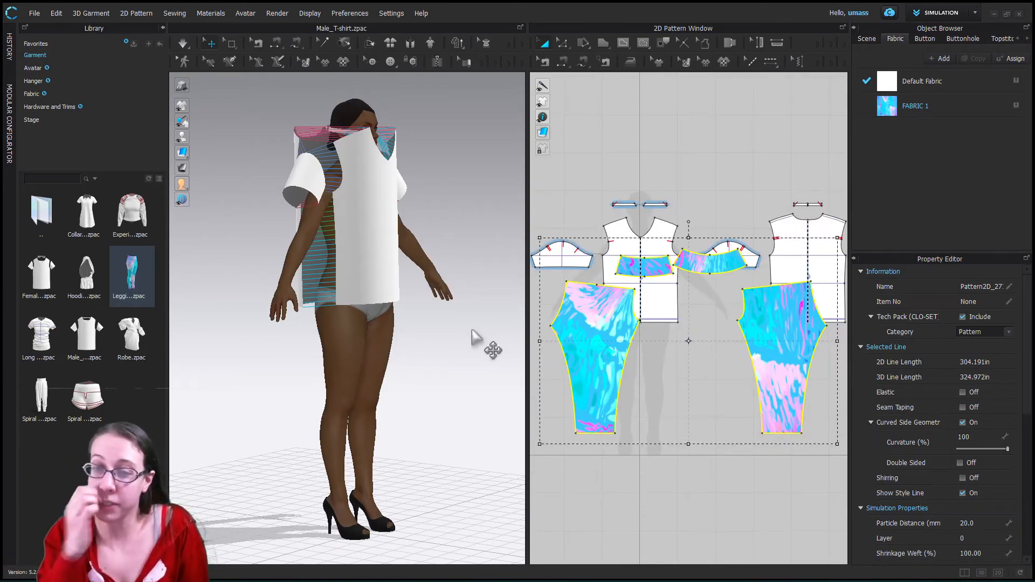
Step: Move both T-shirt sleeve pieces down along the avatar's arms
right_drag(475, 340, 388, 300)
click(292, 189)
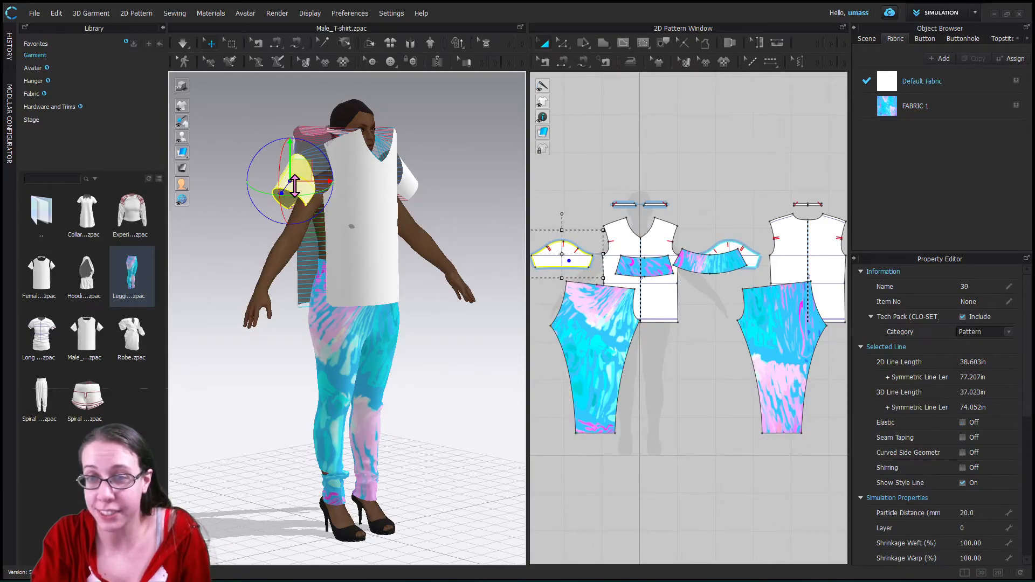
right_drag(456, 246, 432, 230)
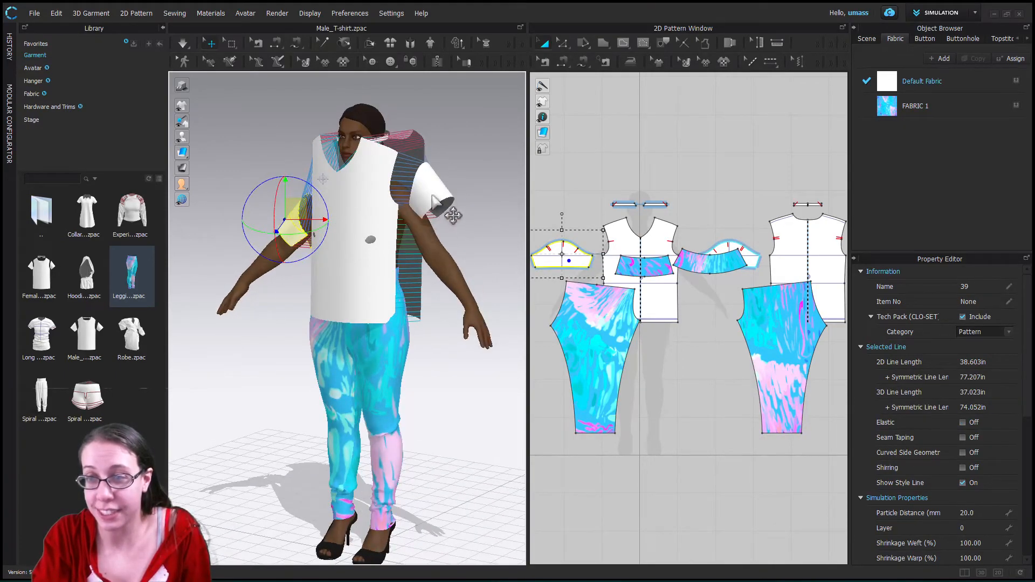
click(432, 199)
drag(427, 212, 428, 264)
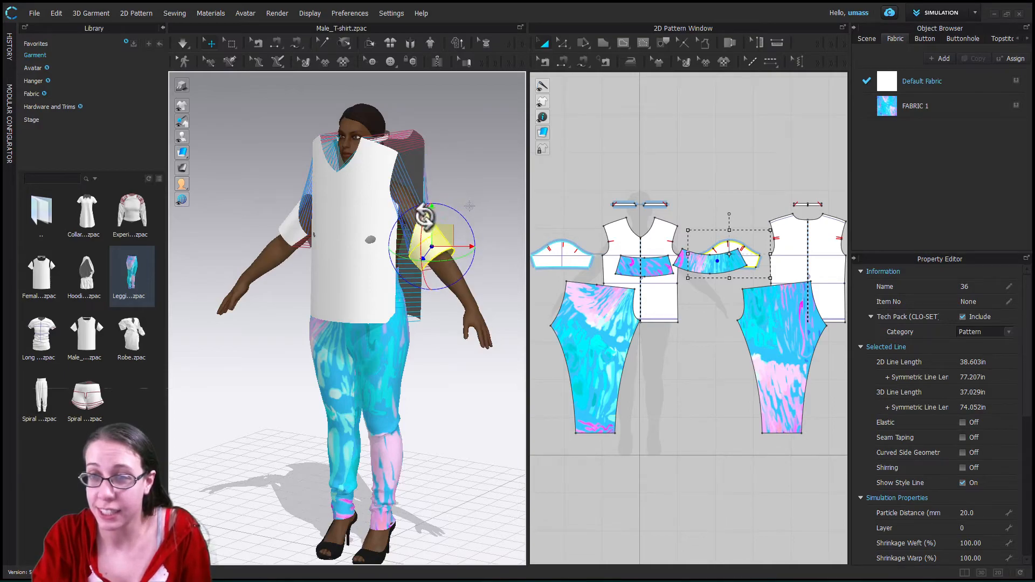
click(375, 184)
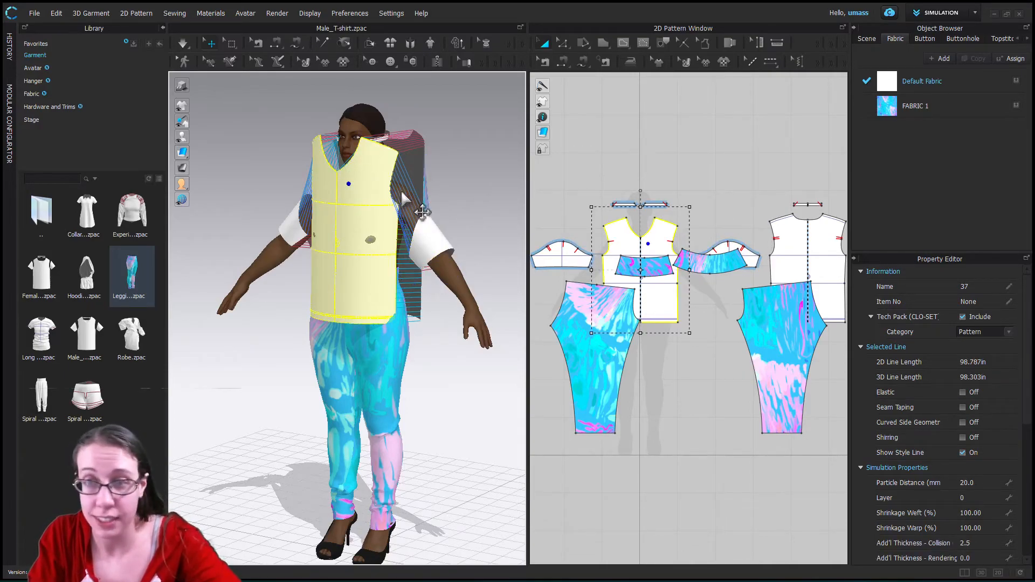
right_drag(353, 184, 296, 192)
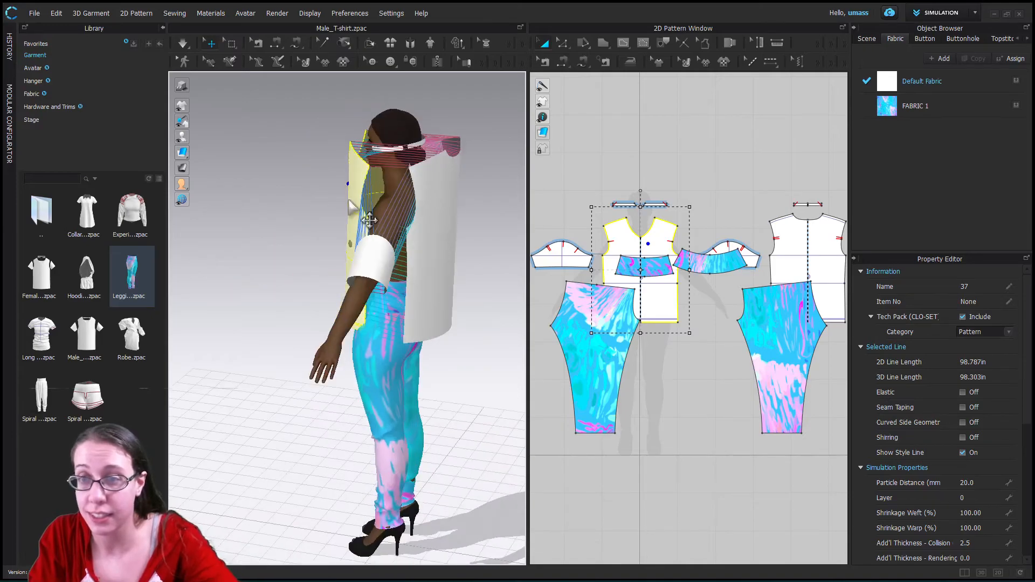
shift+click(449, 216)
right_drag(456, 212, 506, 207)
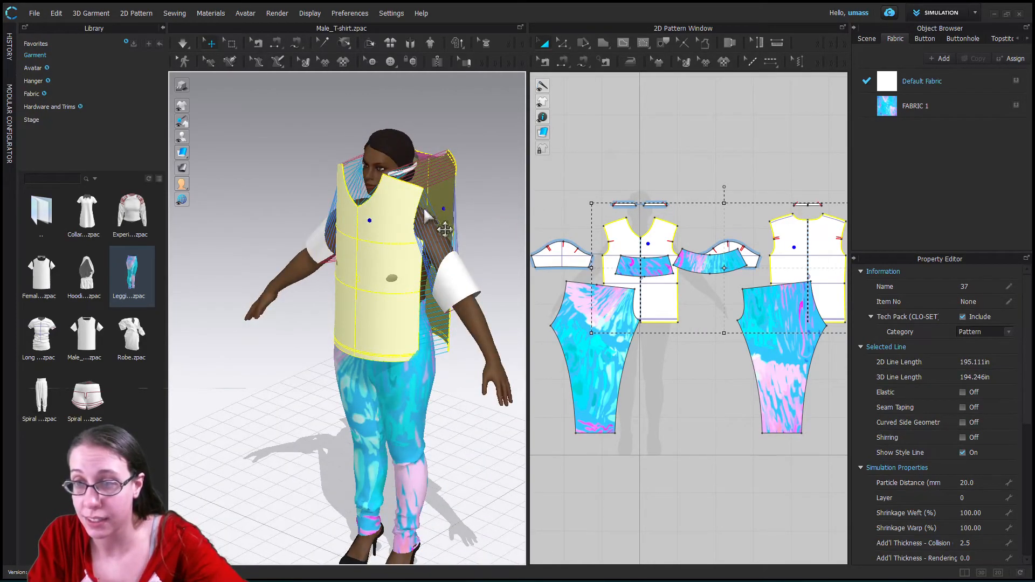
key(e)
right_drag(423, 254, 402, 154)
key(Escape)
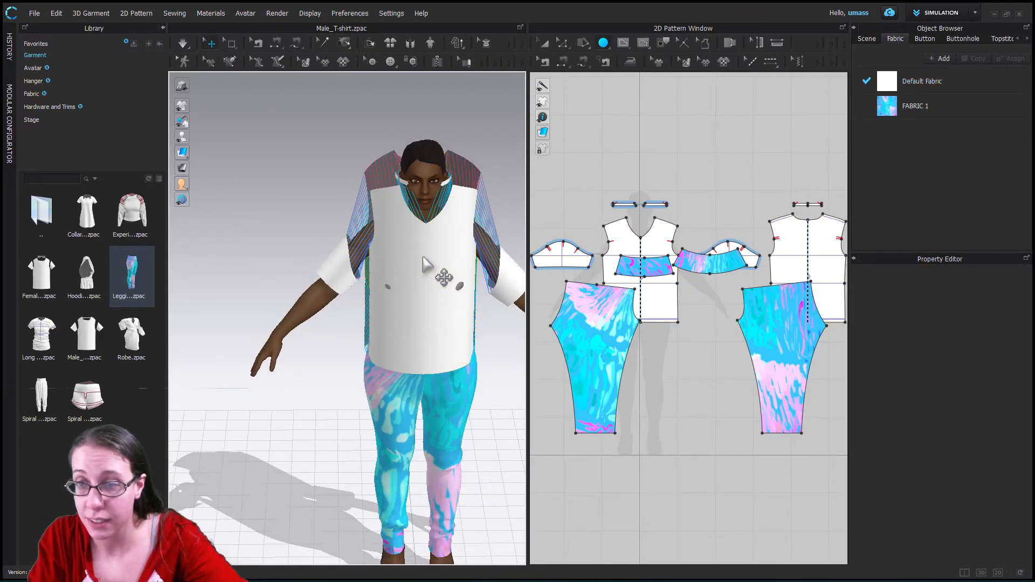
Step: Move the T-shirt's front piece and its back piece down on the avatar's torso
click(423, 257)
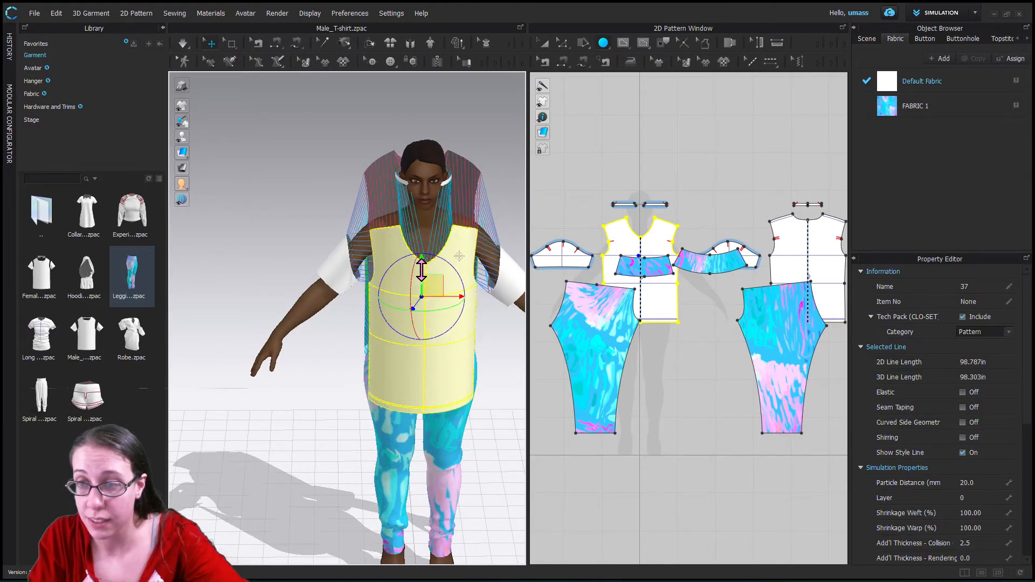
right_drag(453, 293, 476, 276)
click(472, 270)
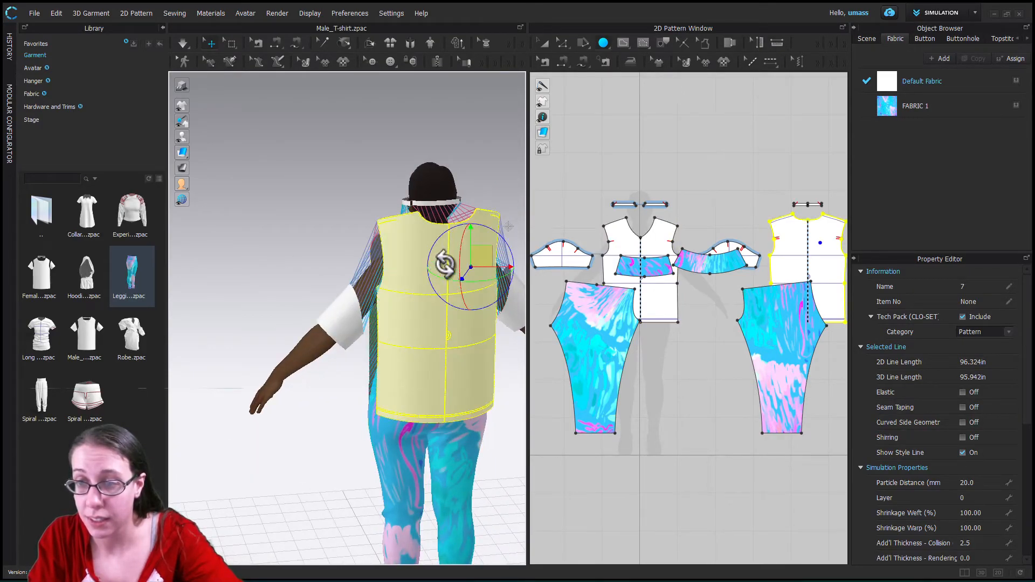
drag(463, 288, 463, 324)
right_drag(334, 268, 518, 278)
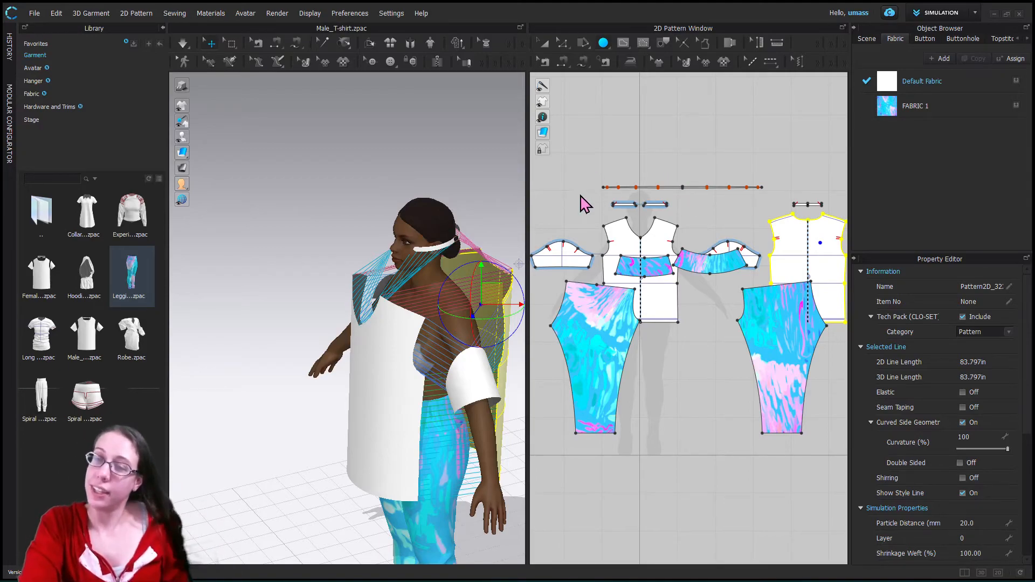
Step: Undo the stray strip piece above the neckband patterns and simulate the T-shirt so it drapes over the leggings
click(600, 186)
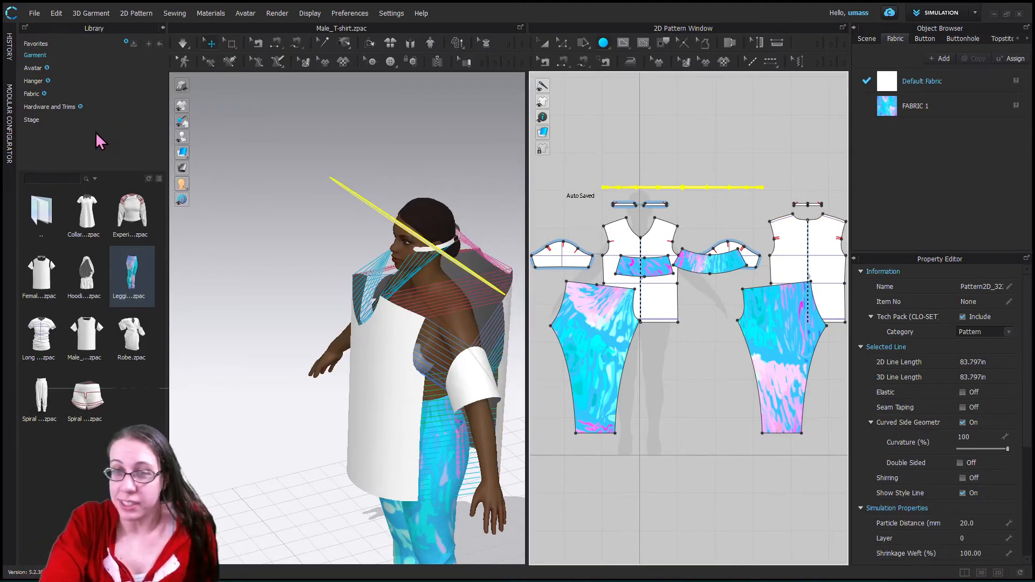
click(57, 14)
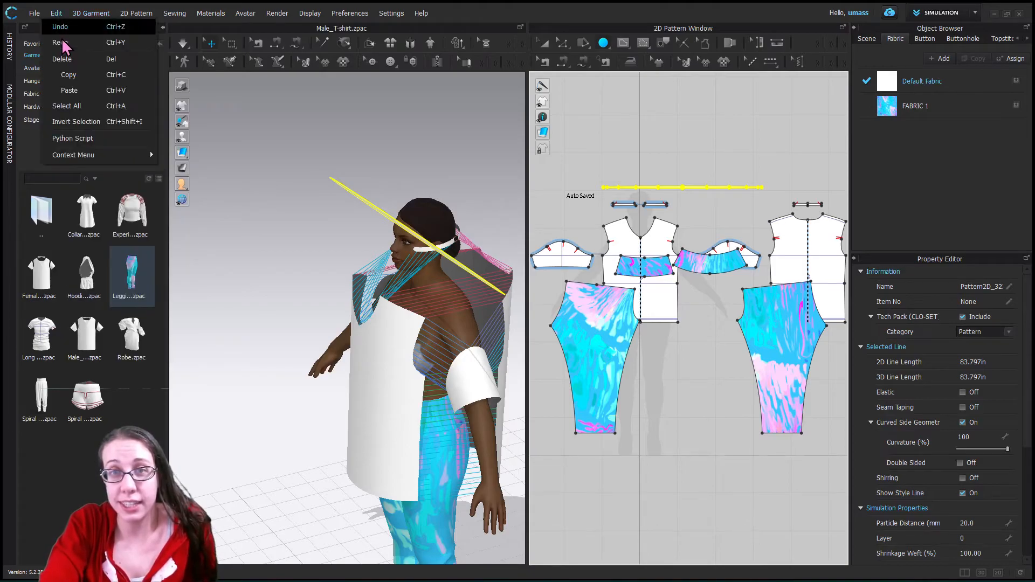
click(68, 31)
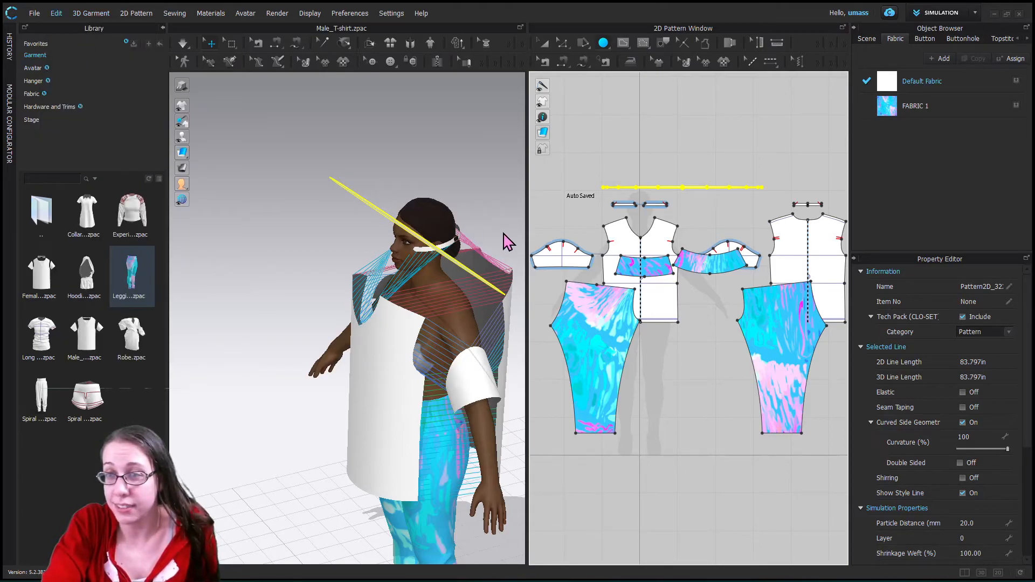
click(183, 43)
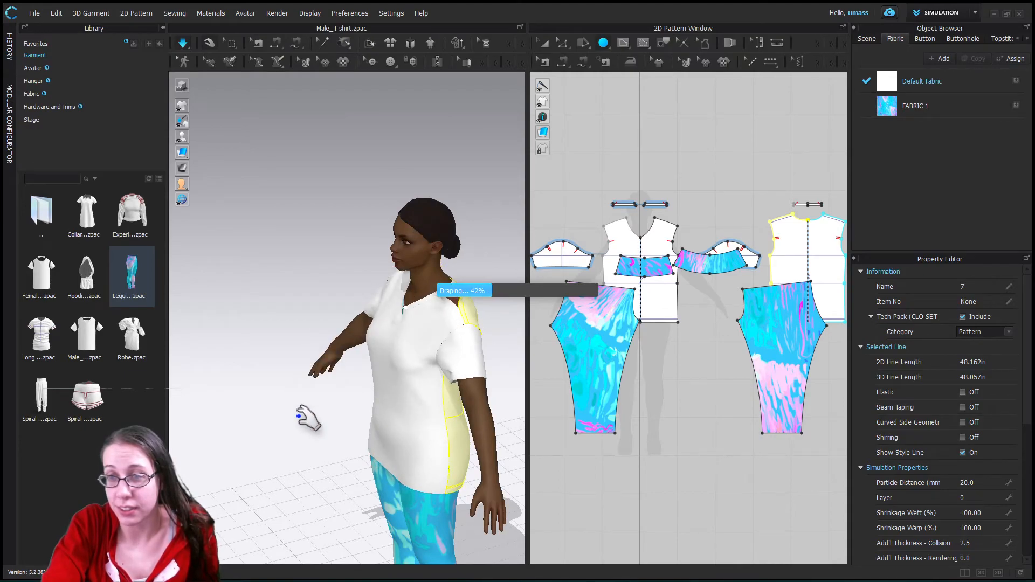
right_drag(342, 419, 457, 437)
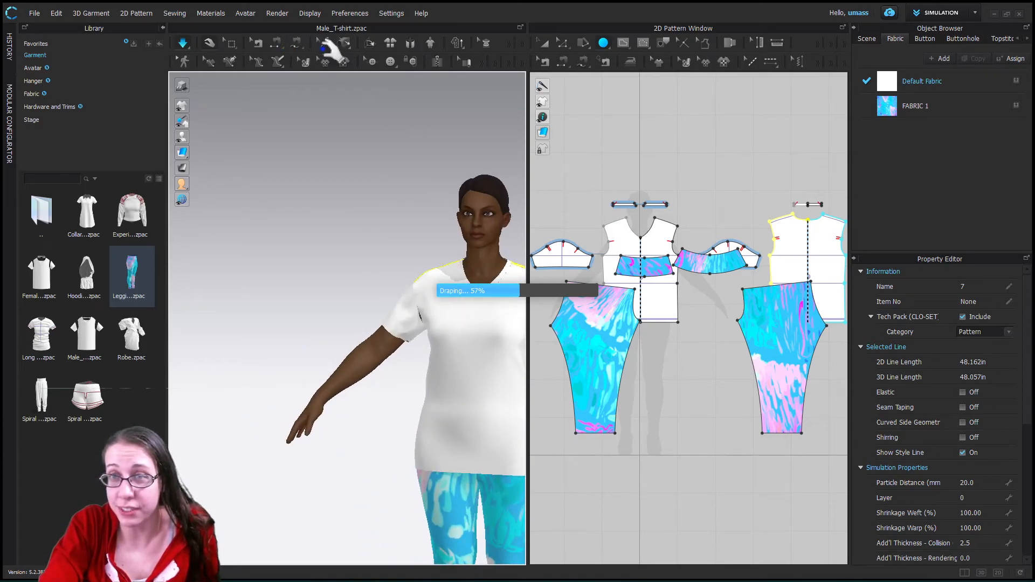
click(324, 48)
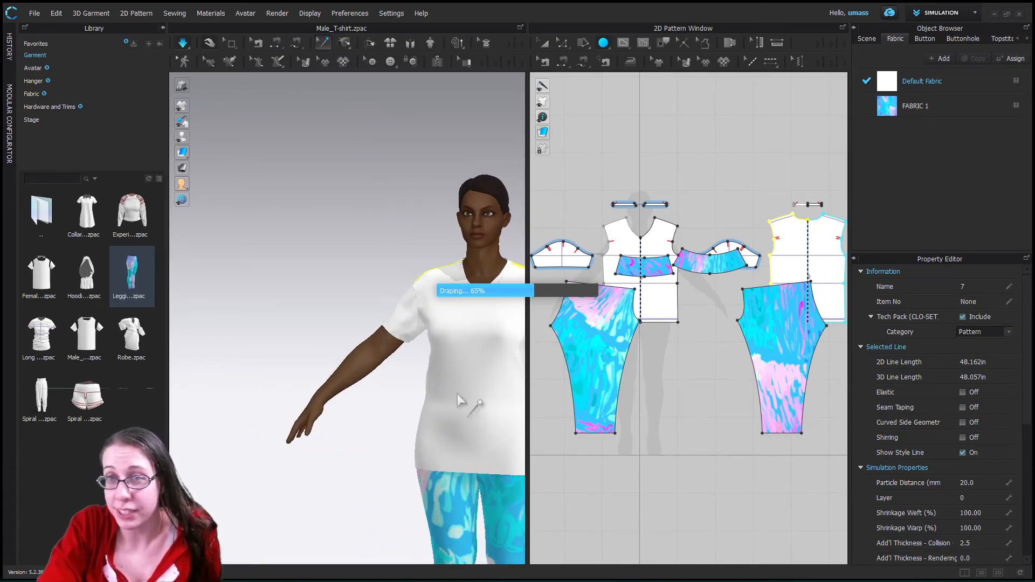
click(463, 468)
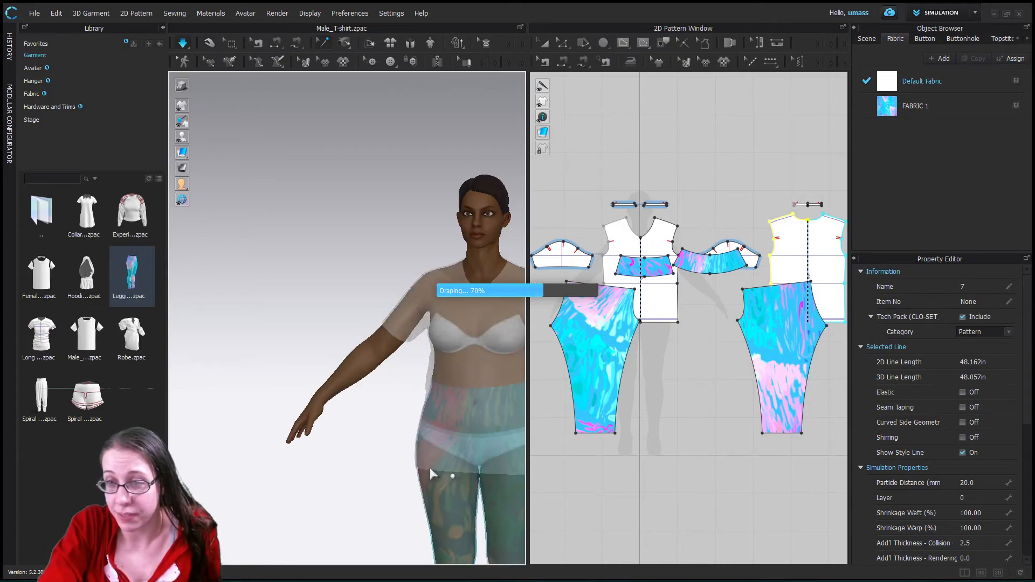
click(455, 381)
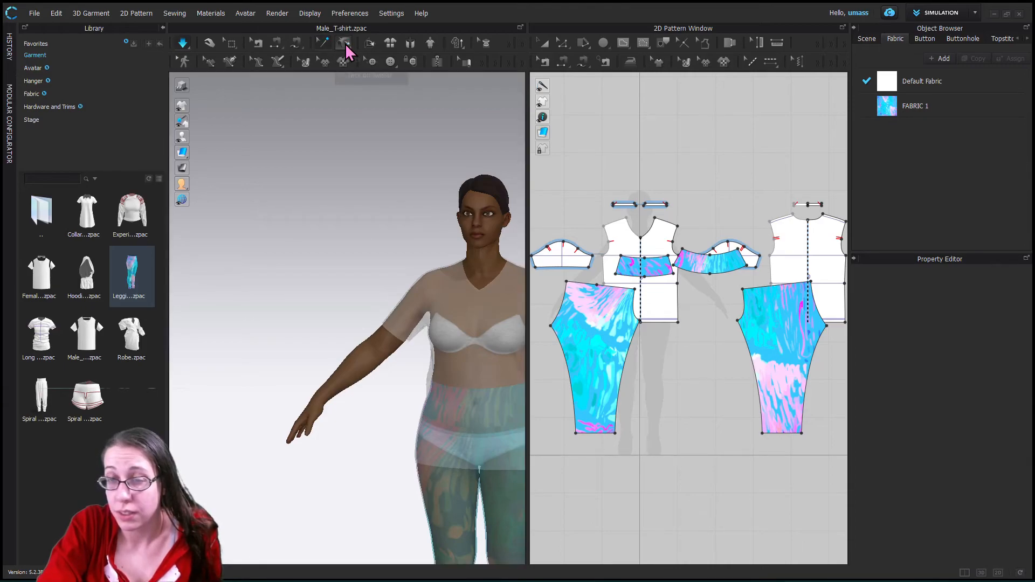
Step: Tack a point near the T-shirt's front hem to a point higher up on the same front piece
click(341, 45)
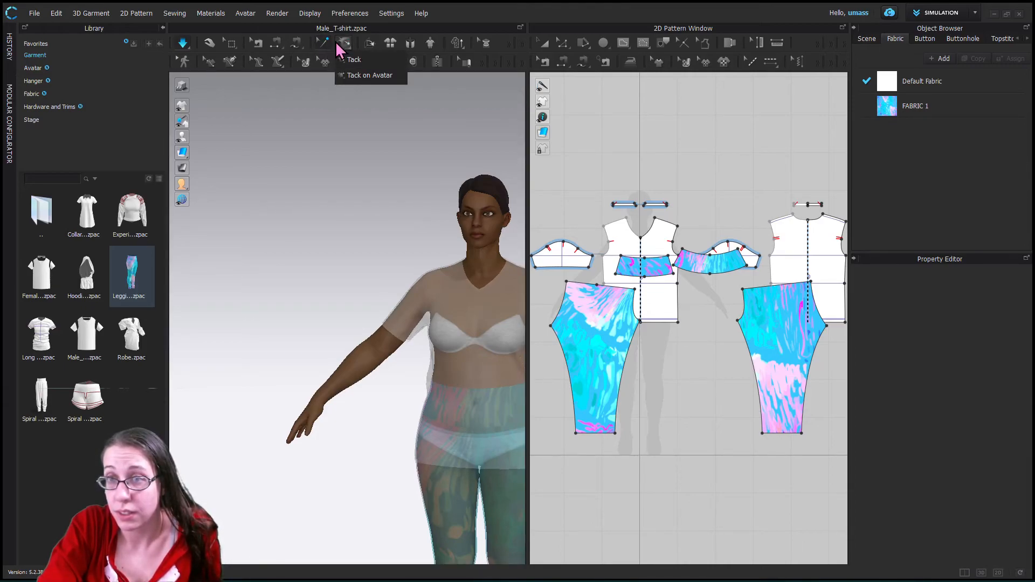
click(357, 75)
click(430, 461)
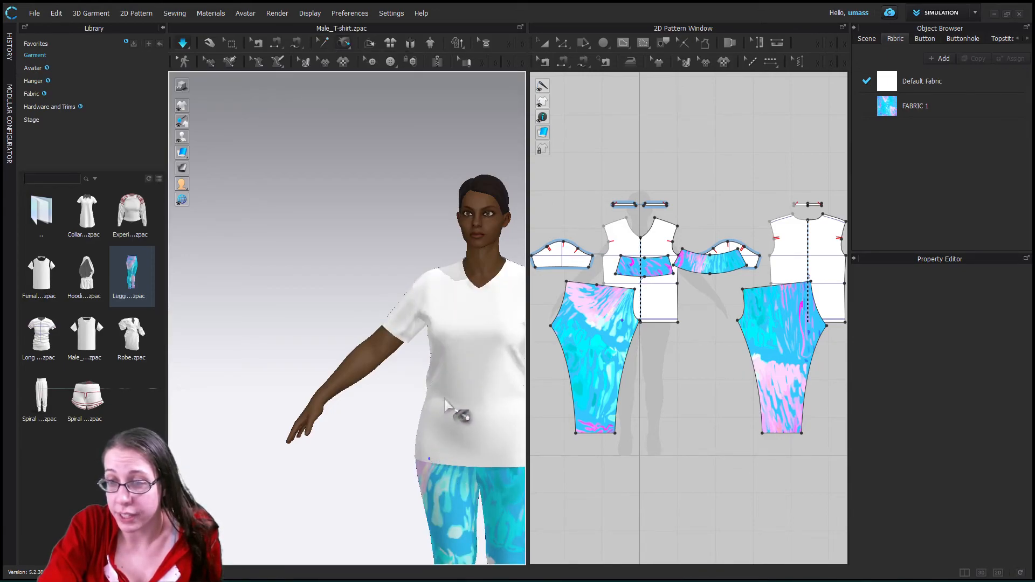
click(430, 399)
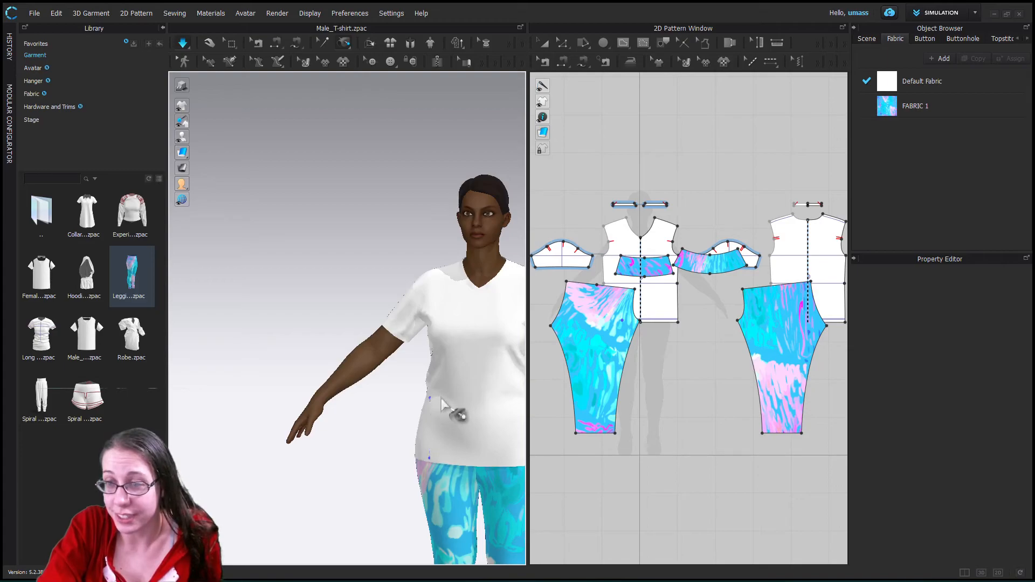
click(430, 458)
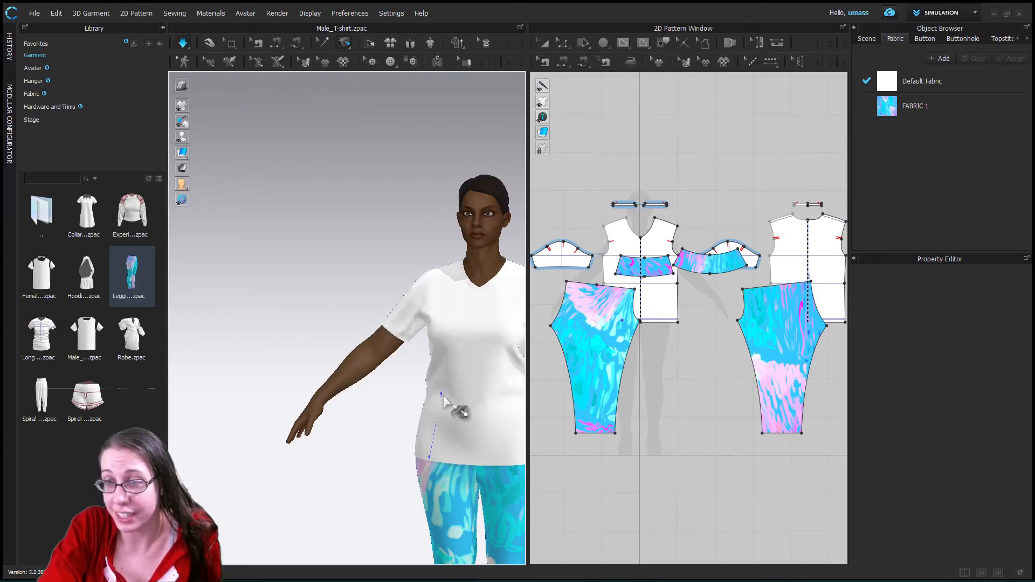
click(441, 395)
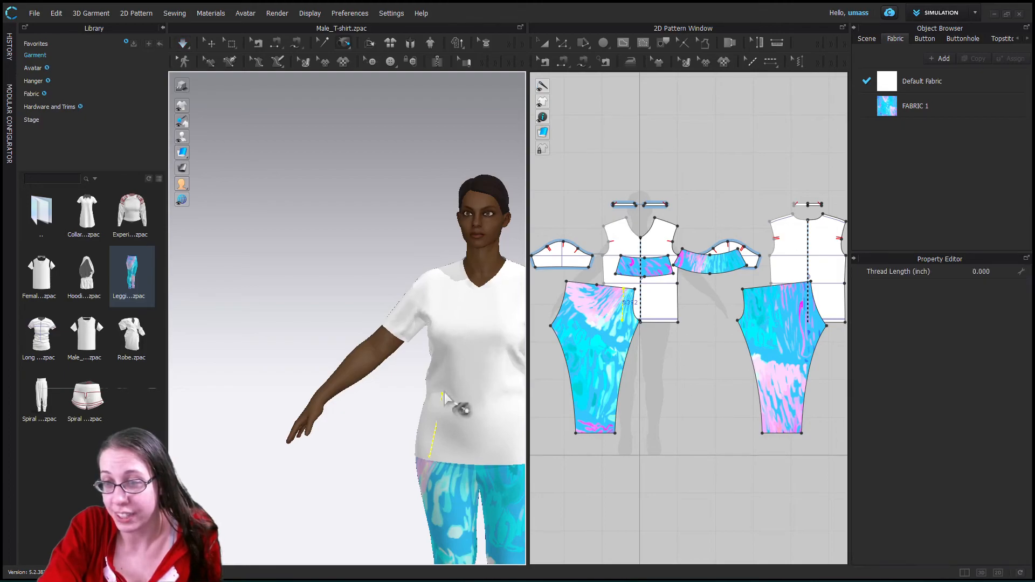
Step: Run the simulation to gather the tacked hem and tug the fabric around the tack
click(183, 44)
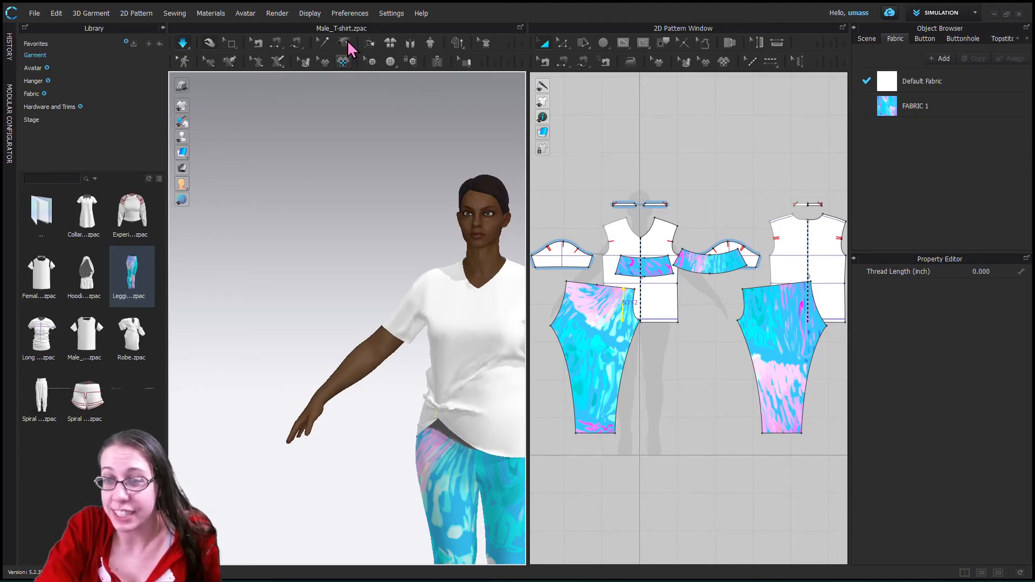
click(344, 43)
drag(443, 424, 451, 426)
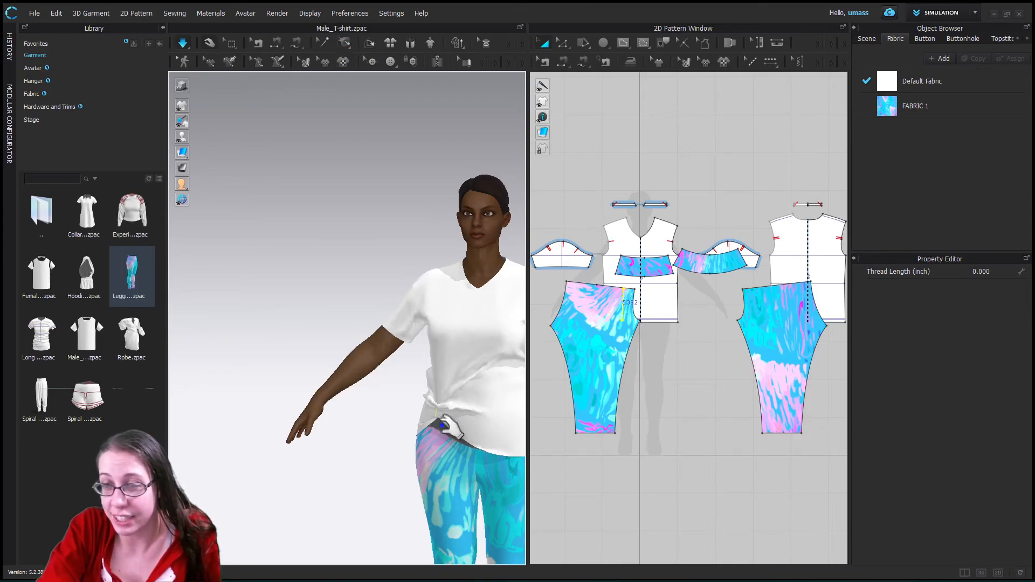
Step: Tug the T-shirt's front fabric upward, add more tacks around the gathered spot at the front hem, and simulate the bunched hem
click(465, 333)
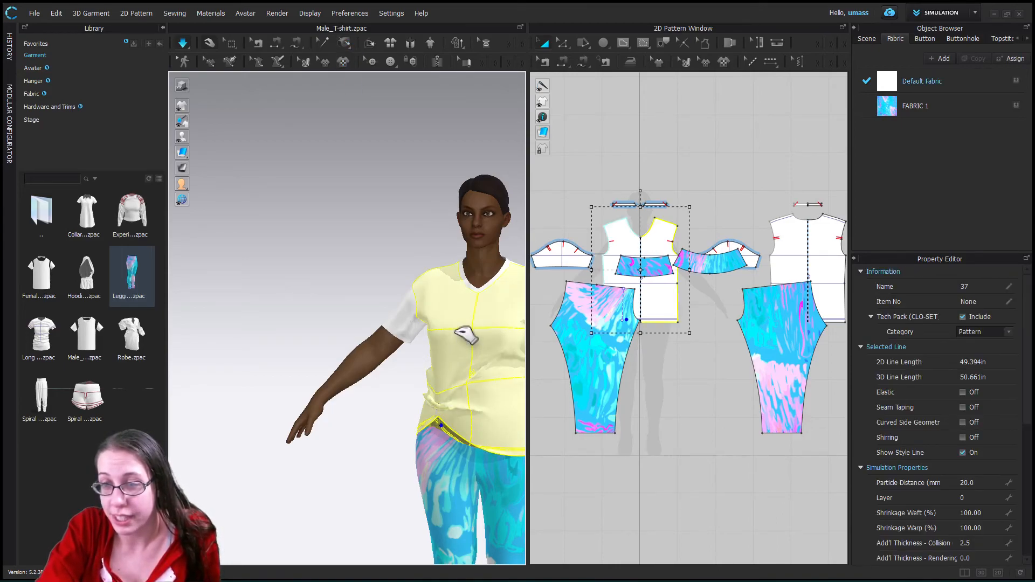
drag(452, 349, 448, 354)
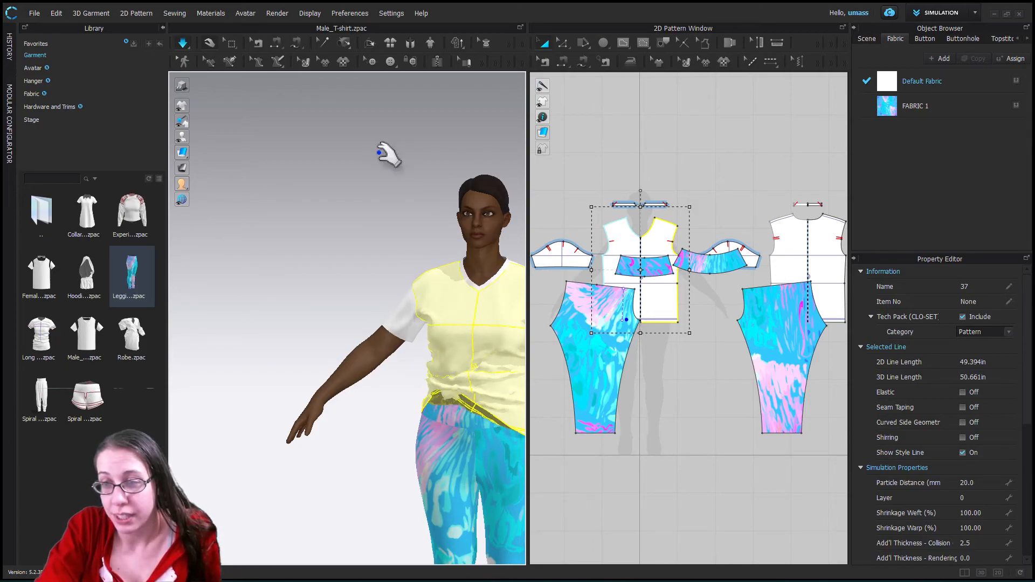
click(344, 42)
click(445, 405)
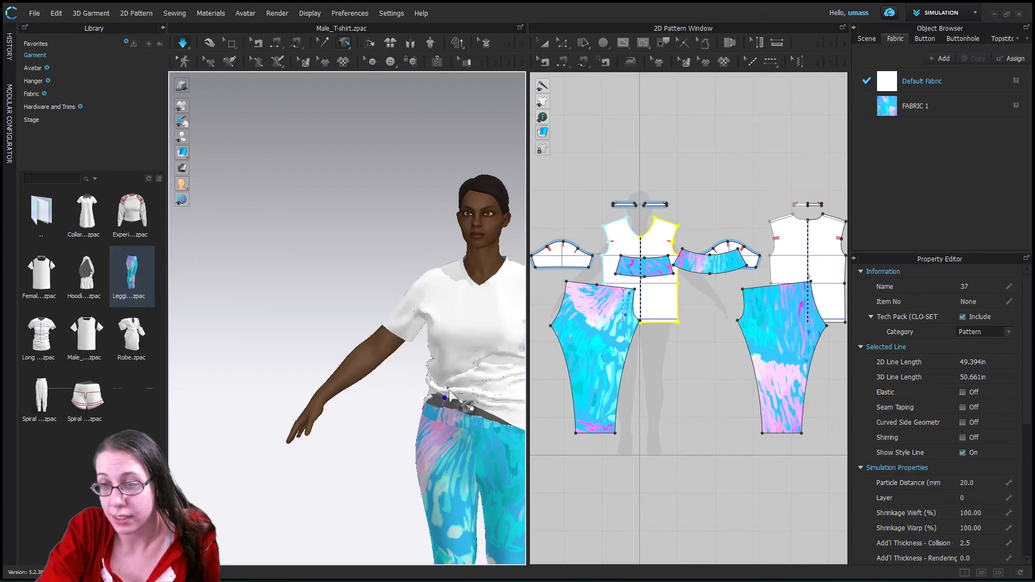
click(449, 404)
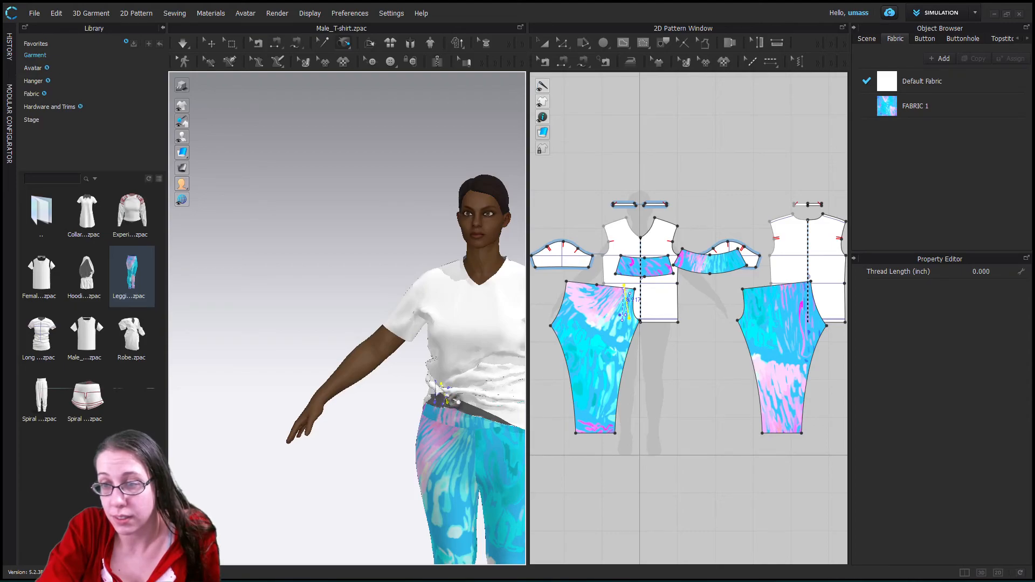
click(183, 43)
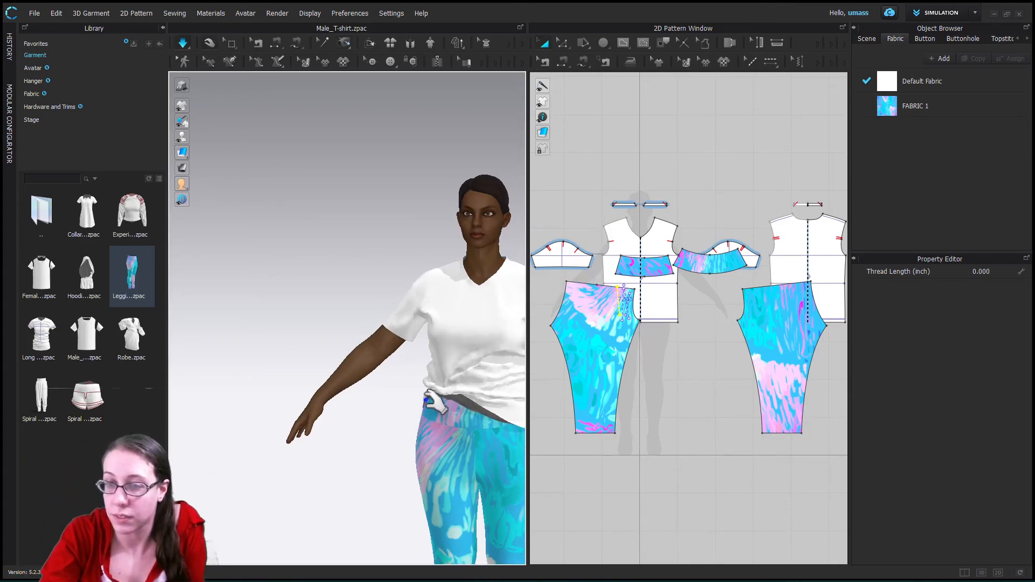
Step: Apply the FV2_07 pose from the Female_V2 avatar library as pose only, maintaining the current shoe pose and aligning the bottom to the ground
middle_drag(478, 351, 343, 269)
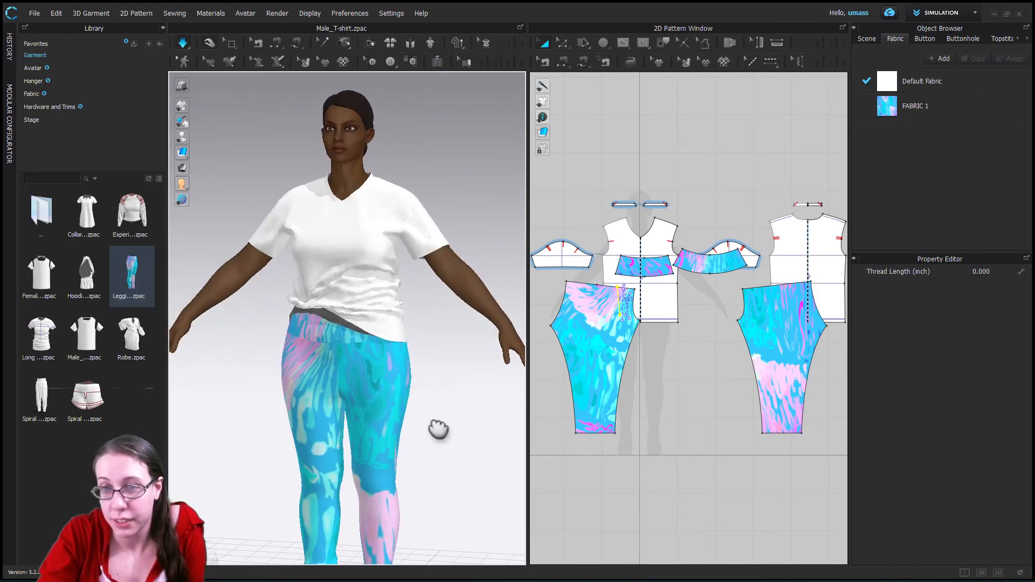
scroll(471, 423, up, 3)
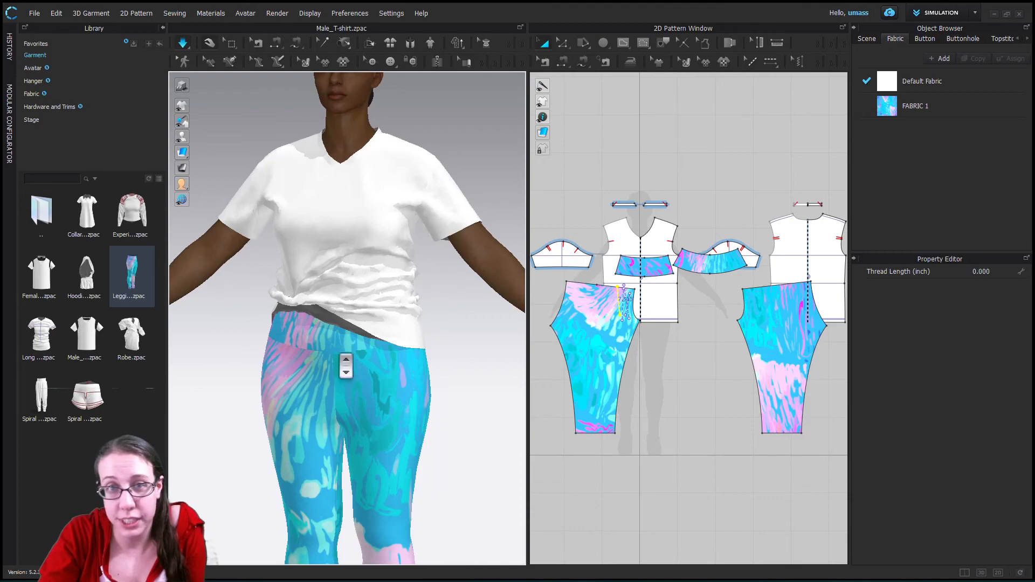
scroll(341, 351, down, 4)
scroll(356, 355, down, 2)
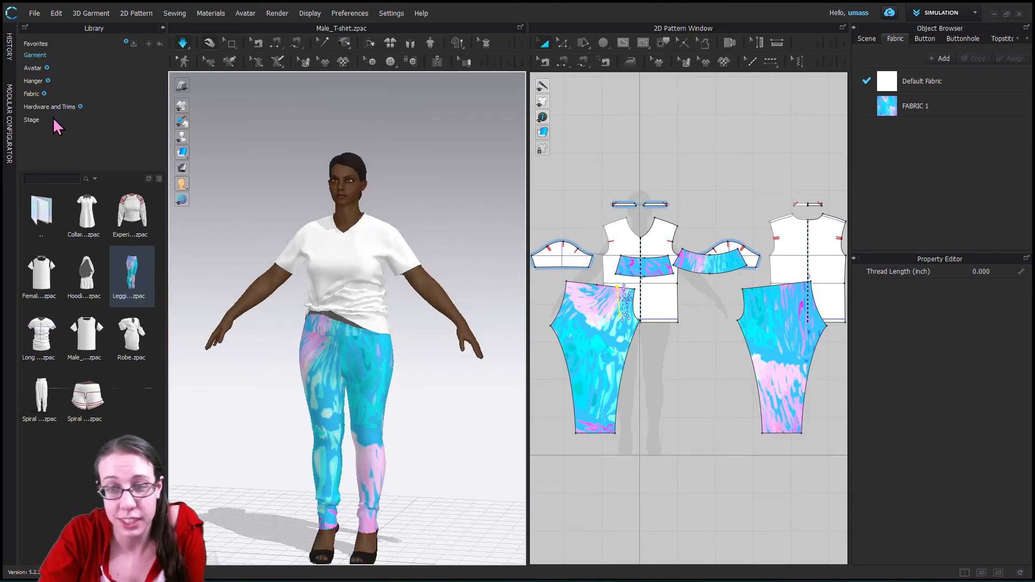
click(33, 69)
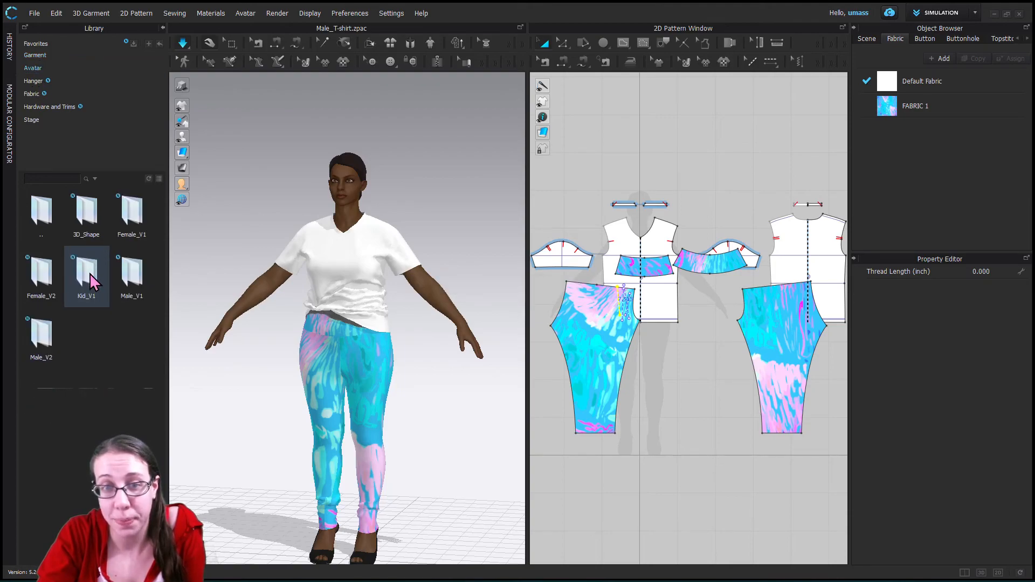
double_click(43, 276)
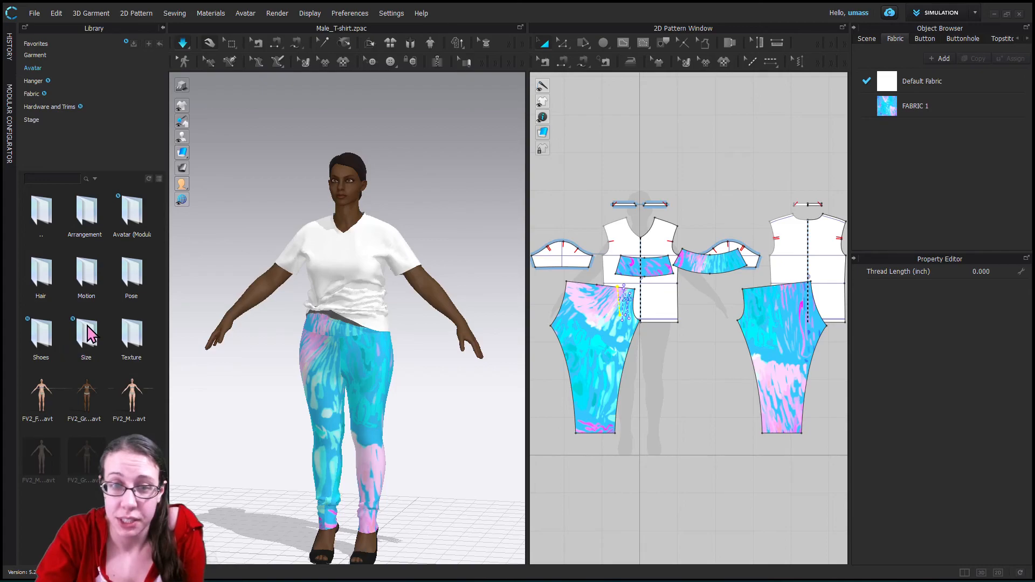
click(43, 337)
click(138, 271)
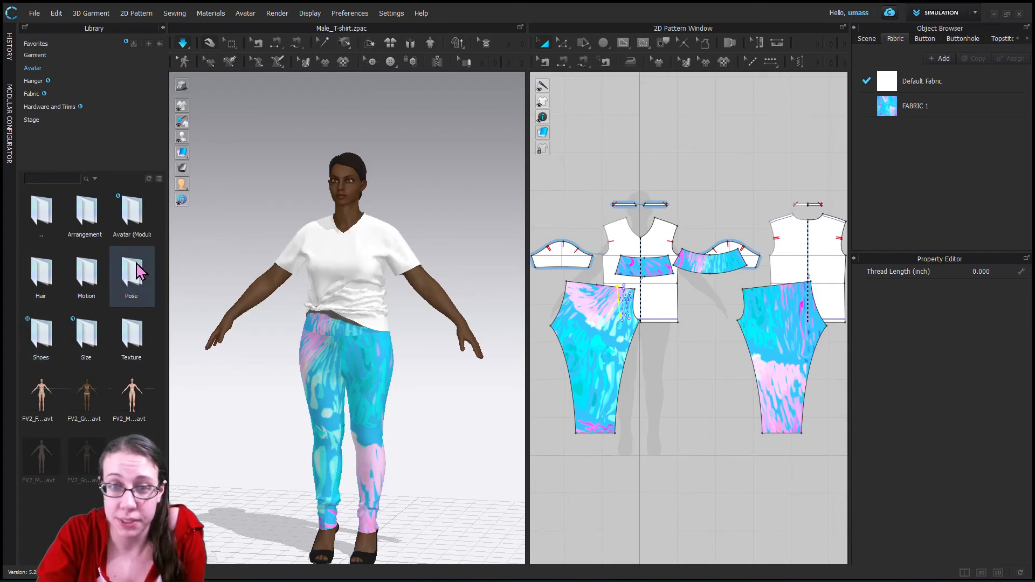
double_click(137, 278)
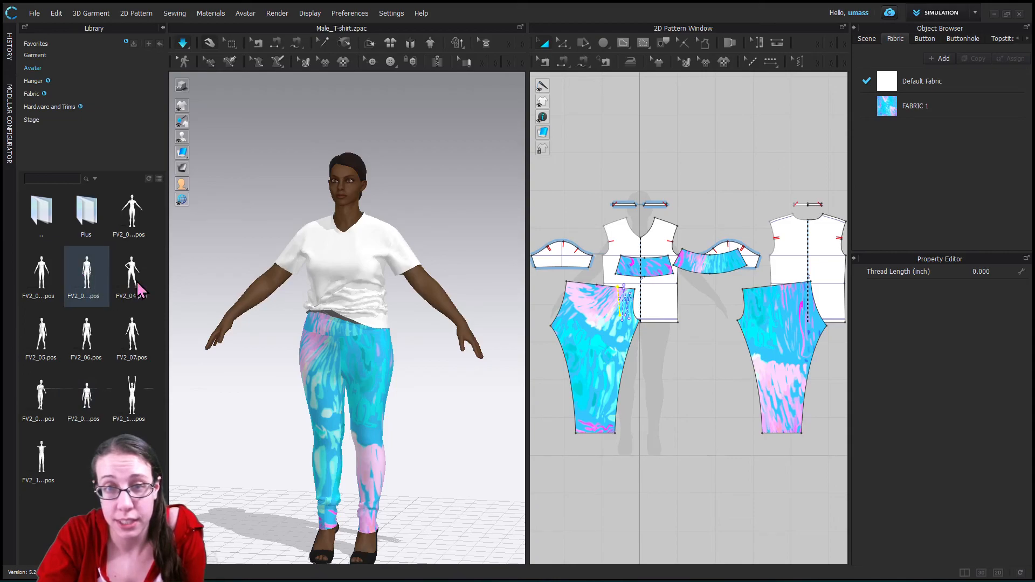
double_click(132, 418)
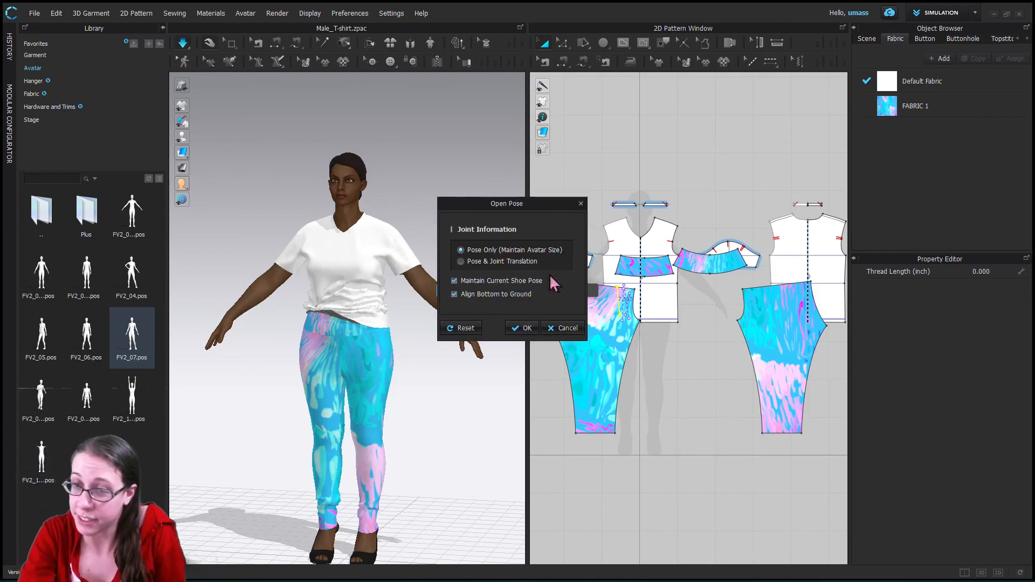
click(526, 330)
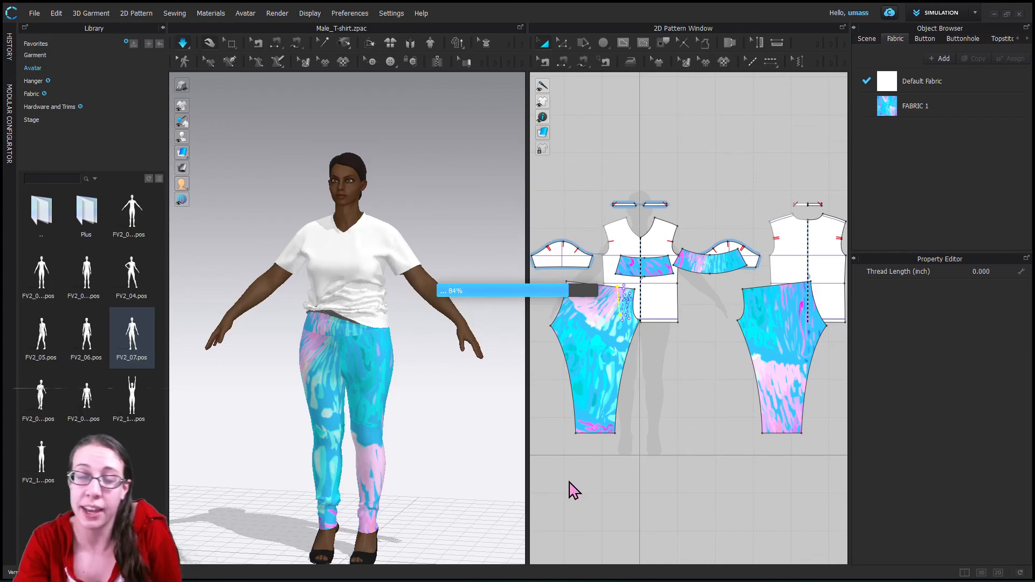